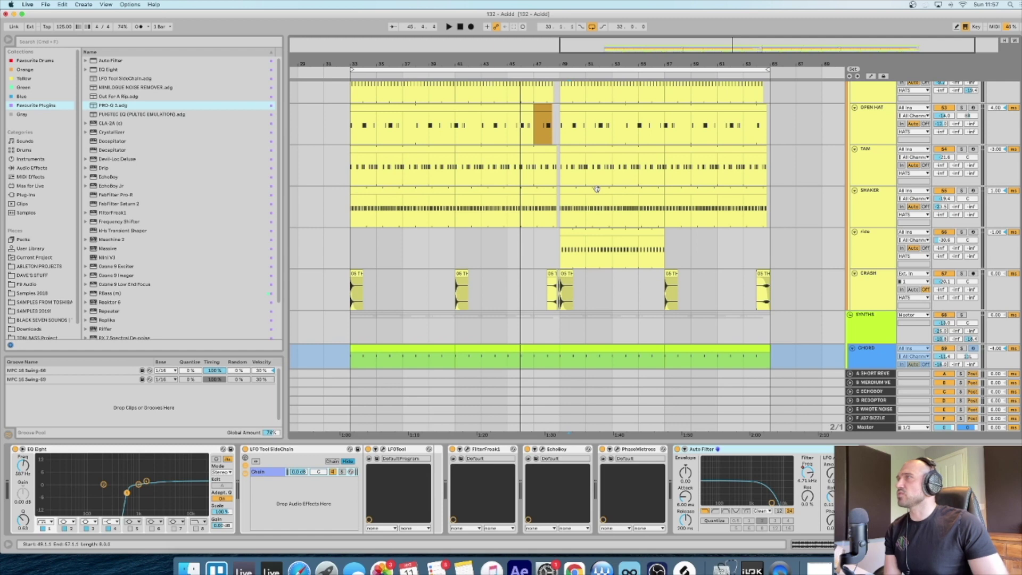
Play the arrangement from bar 33 while looking over the hat, synth, vocal, percussion and bass tracks, and stop playback at bar 42.
scroll(596, 190, up, 3)
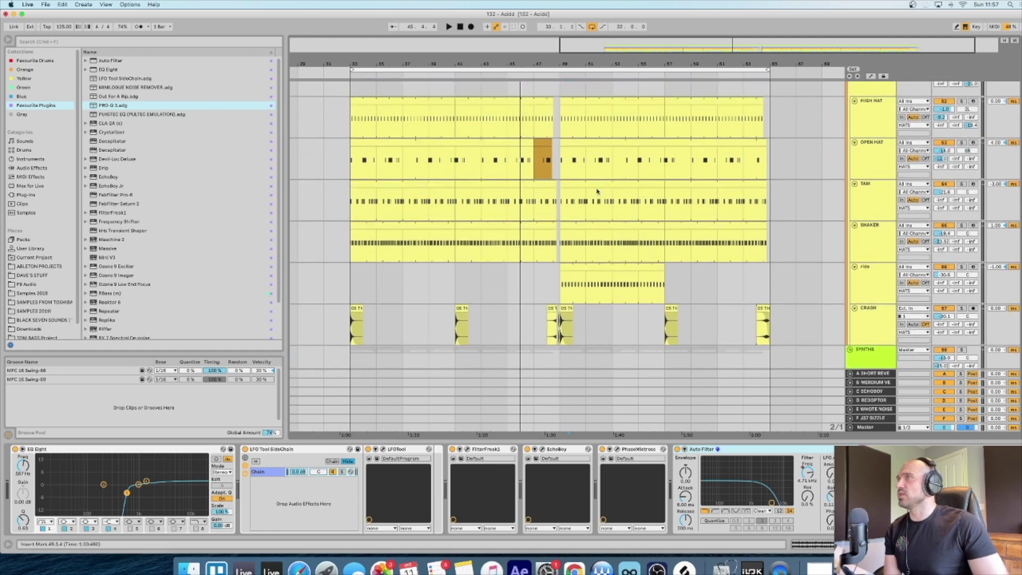
scroll(597, 190, up, 2)
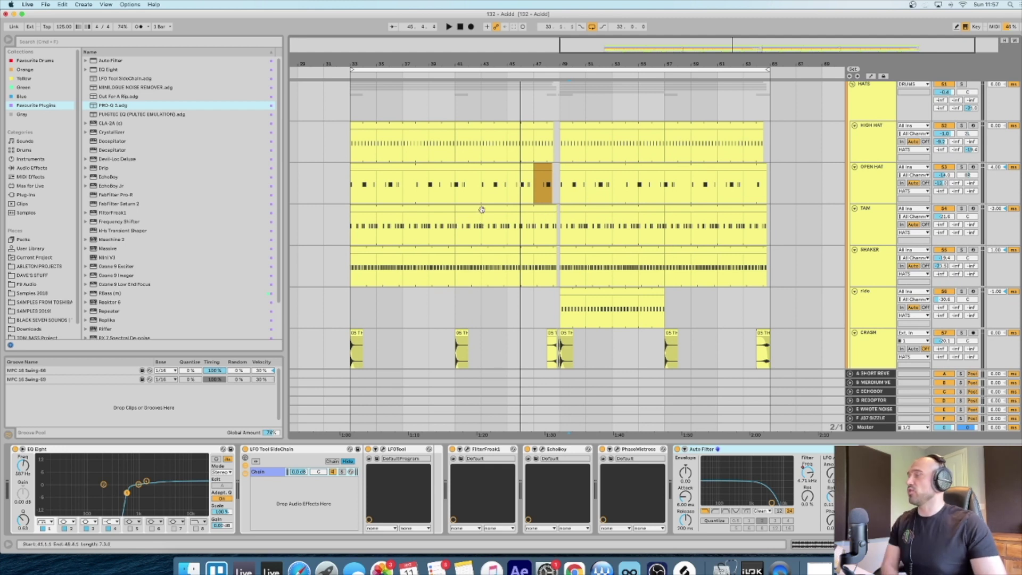
scroll(373, 234, up, 1)
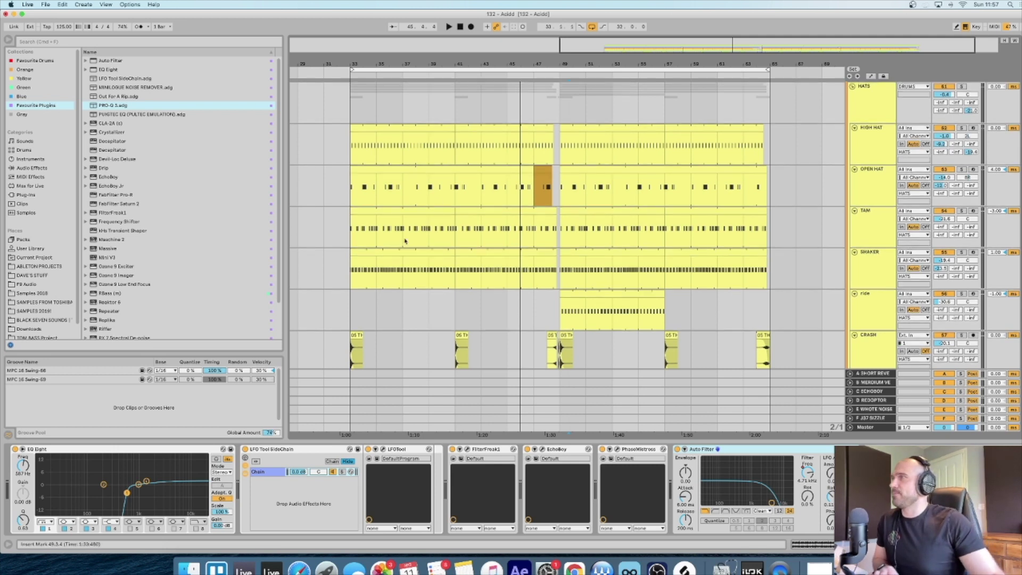
click(358, 240)
key(space)
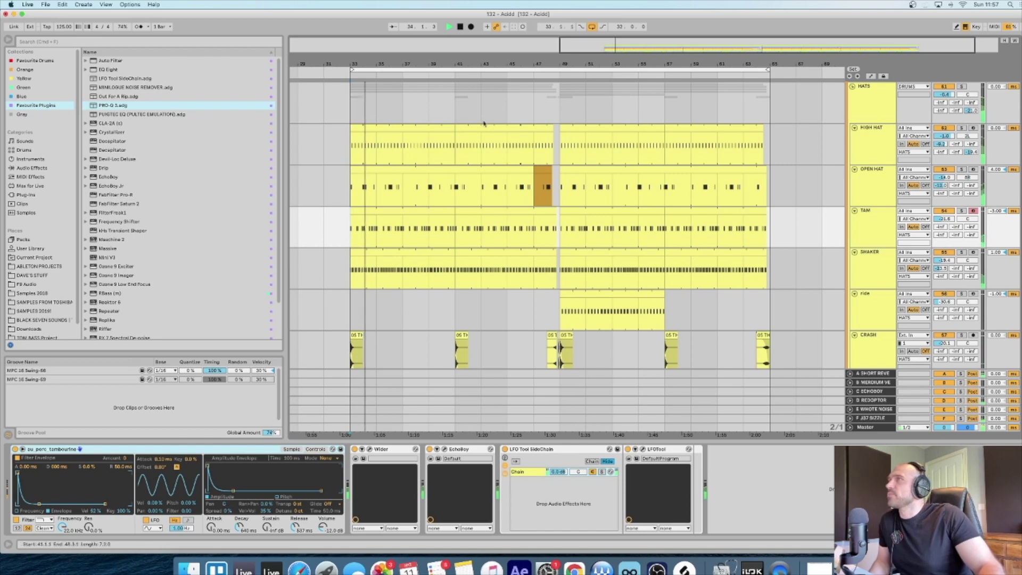
drag(485, 63, 614, 38)
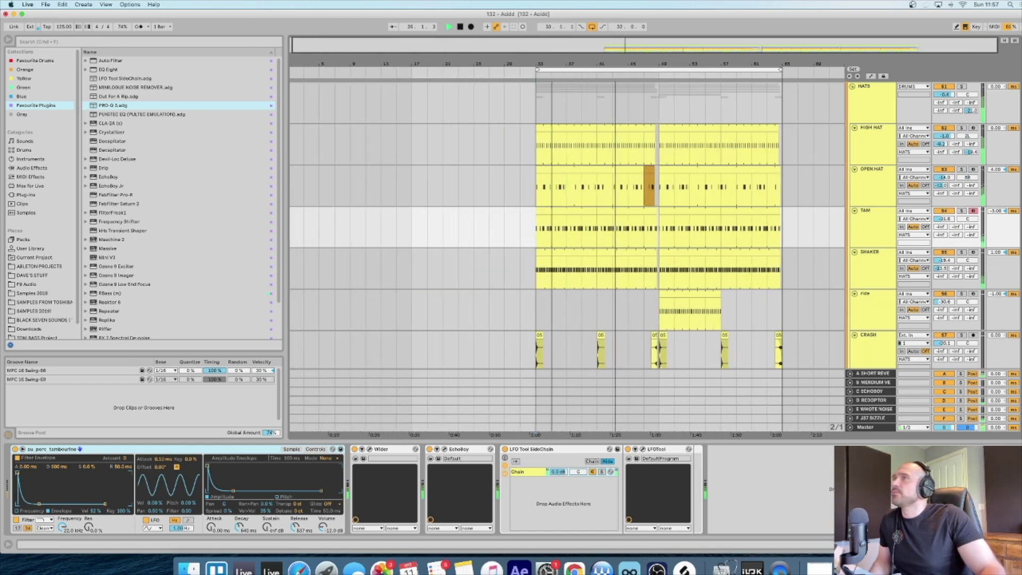
key(plus)
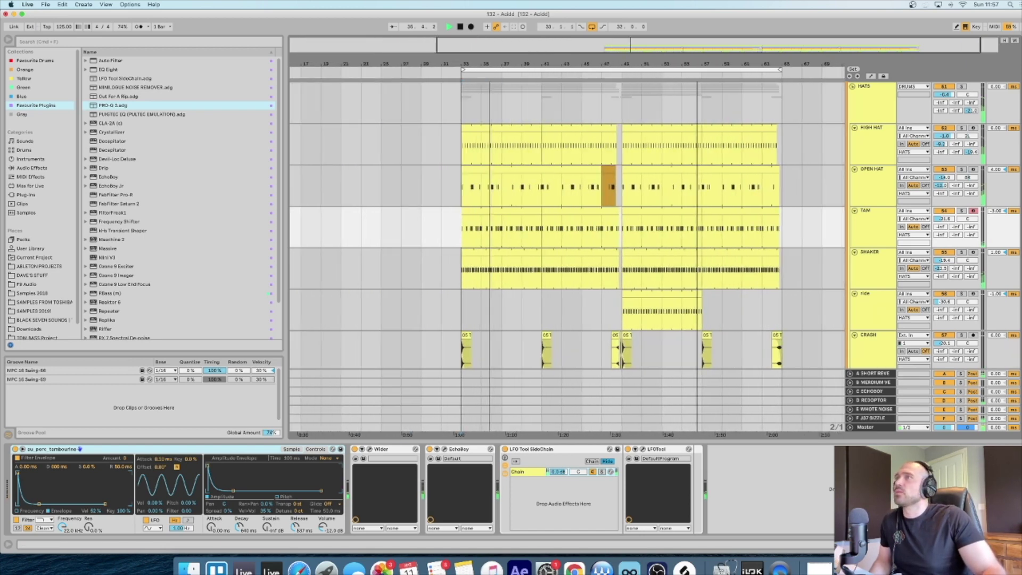
drag(696, 63, 677, 66)
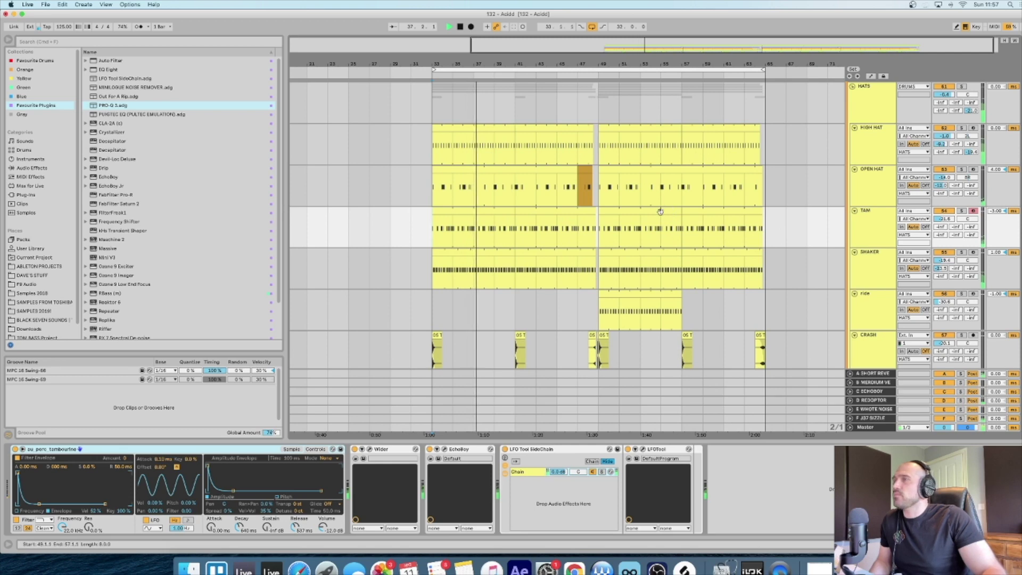
scroll(662, 224, down, 3)
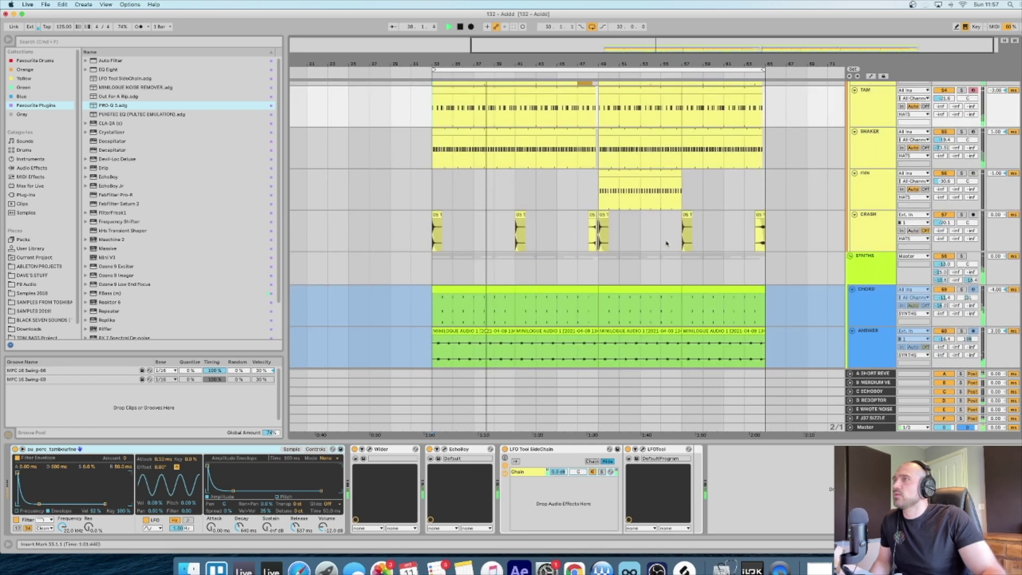
scroll(665, 243, down, 5)
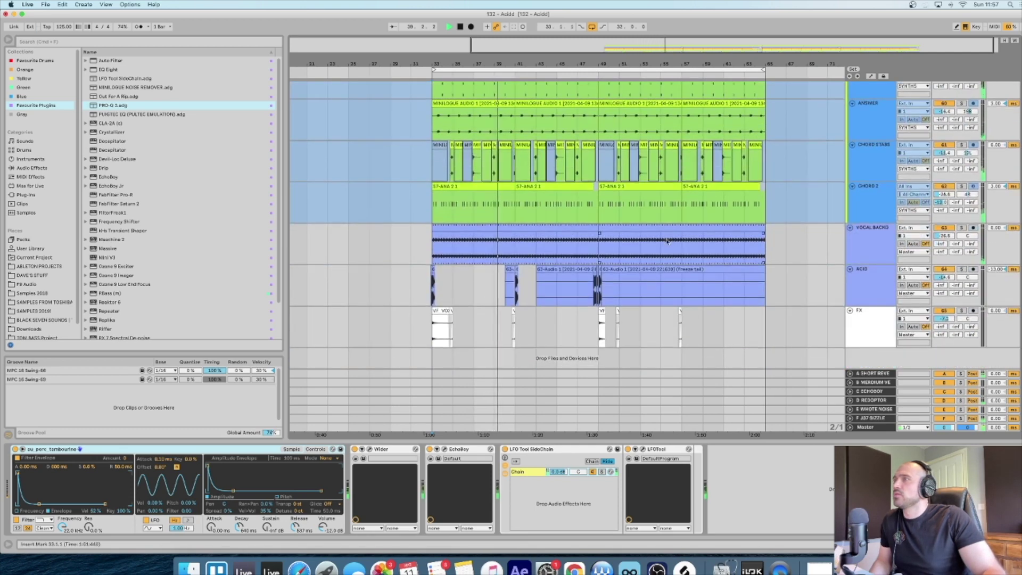
scroll(666, 241, up, 10)
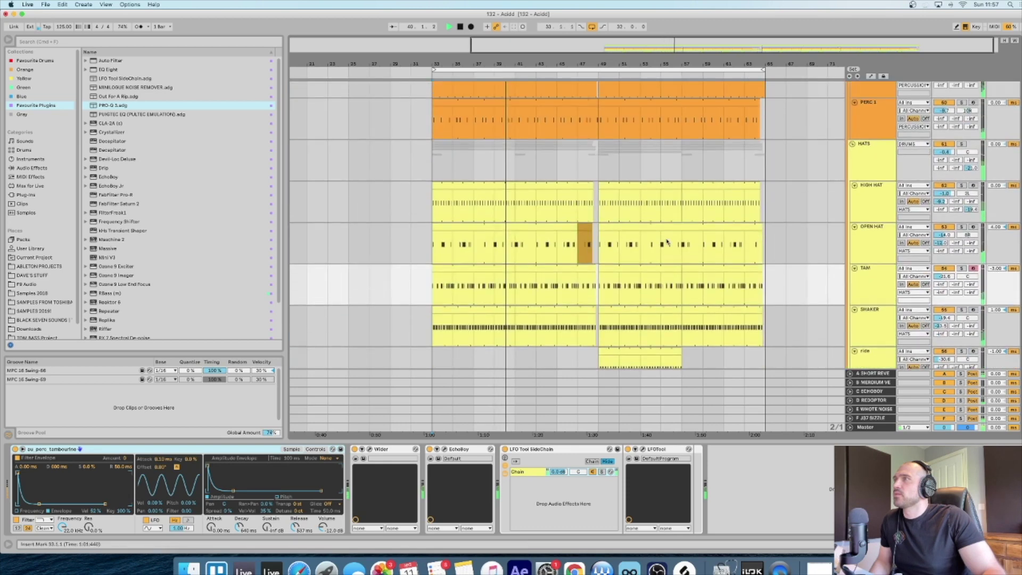
scroll(665, 239, up, 8)
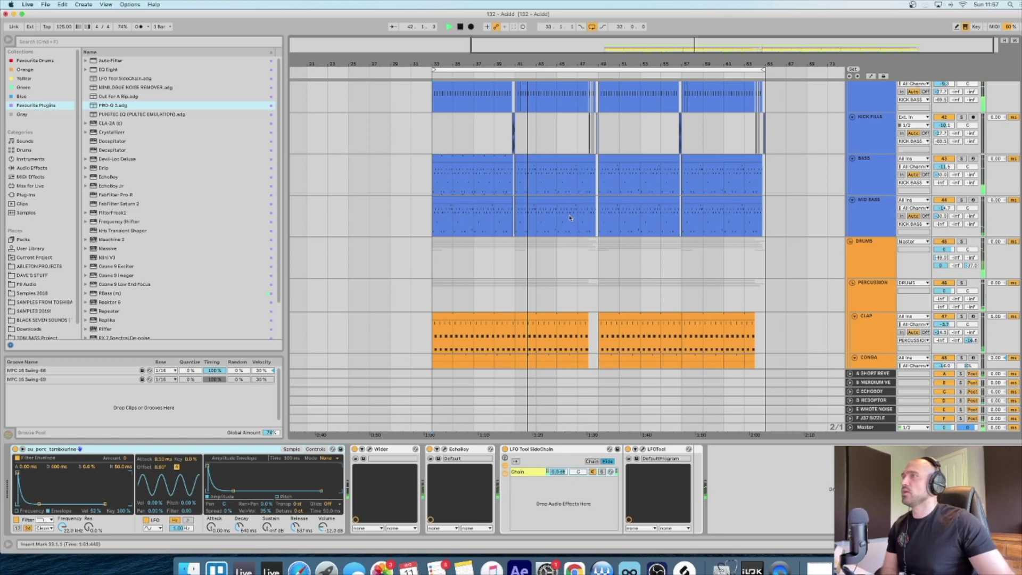
key(space)
Review the percussion, hat and crash tracks, and examine the fill in the KICK and KICK FILLS tracks just before bar 41.
scroll(561, 249, down, 6)
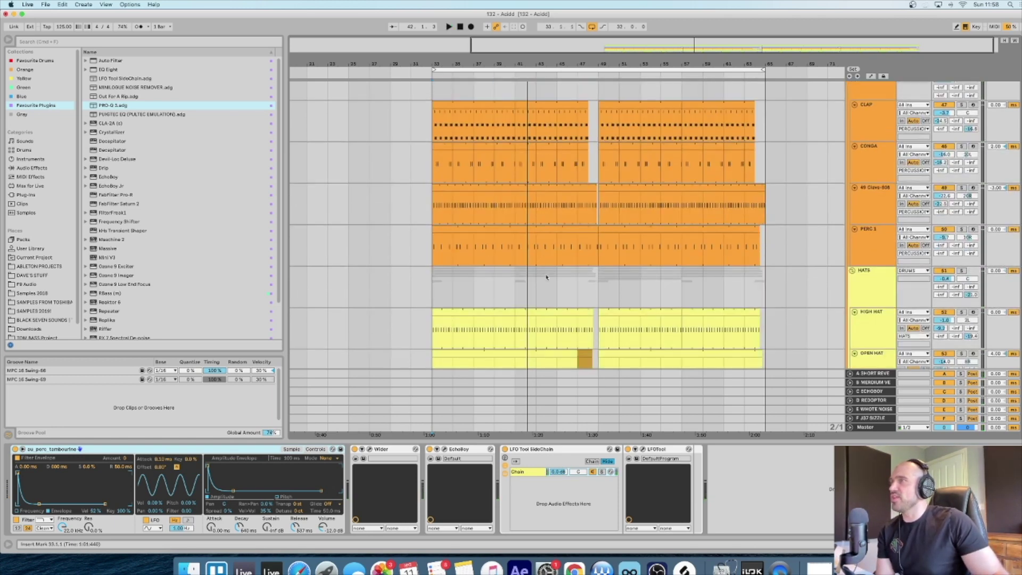
scroll(547, 271, down, 3)
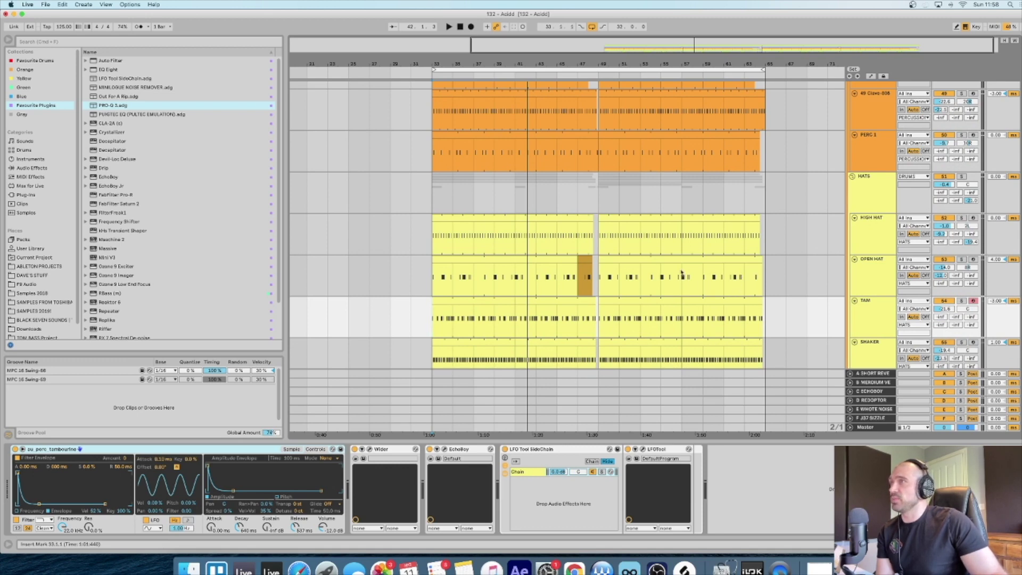
scroll(569, 307, down, 3)
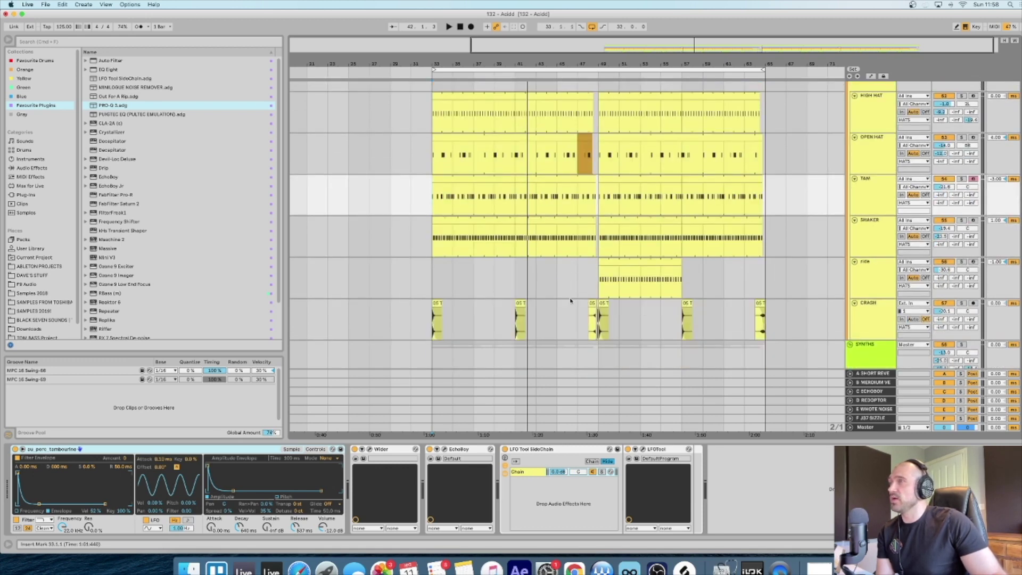
scroll(585, 252, down, 2)
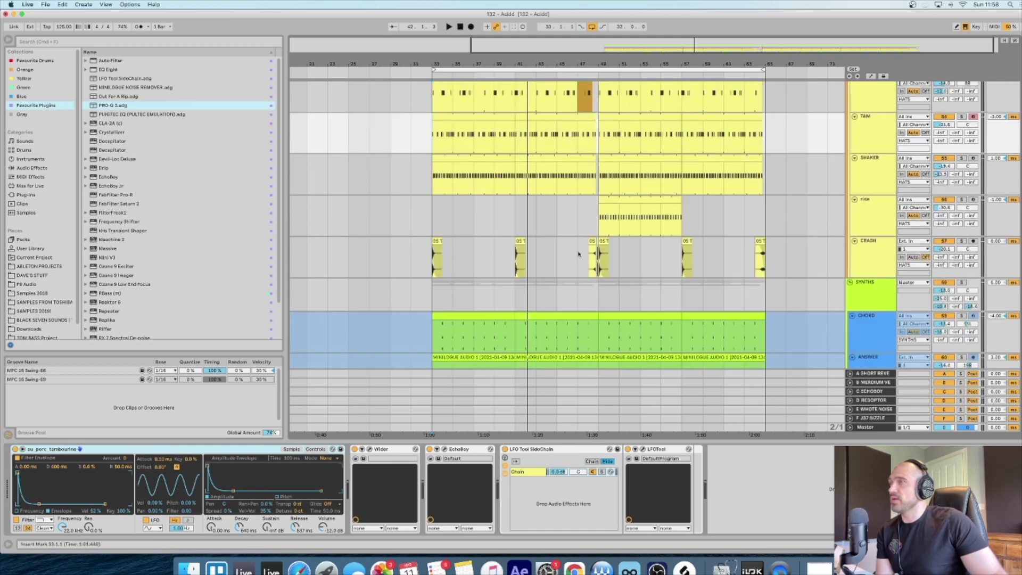
scroll(579, 254, up, 10)
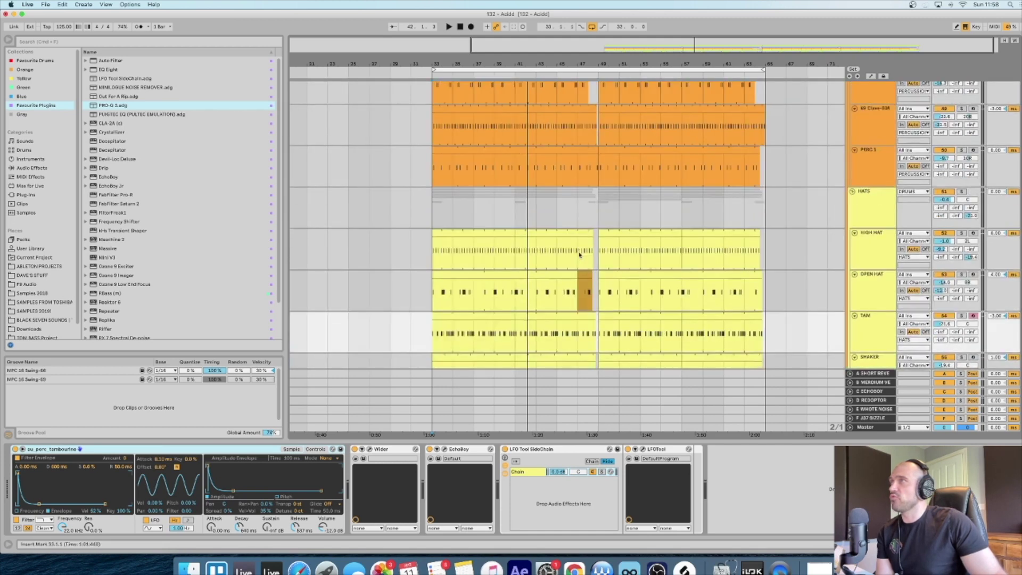
scroll(579, 256, up, 5)
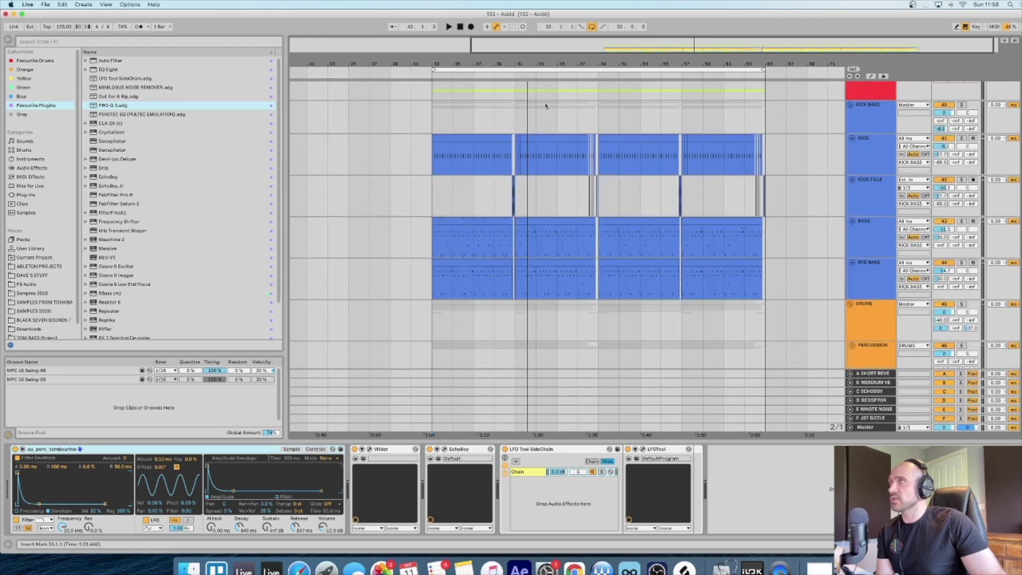
scroll(545, 106, up, 1)
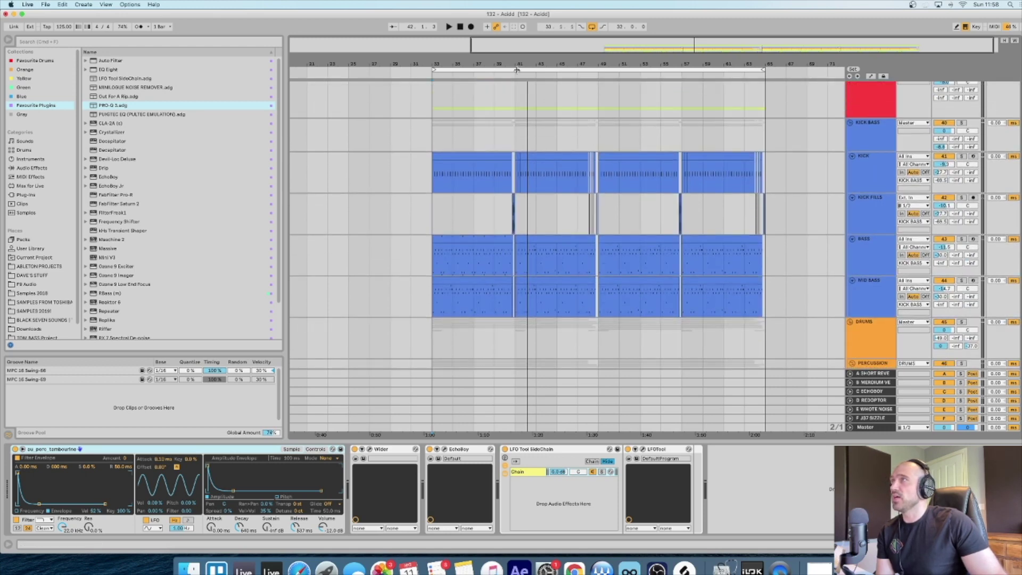
drag(517, 70, 516, 88)
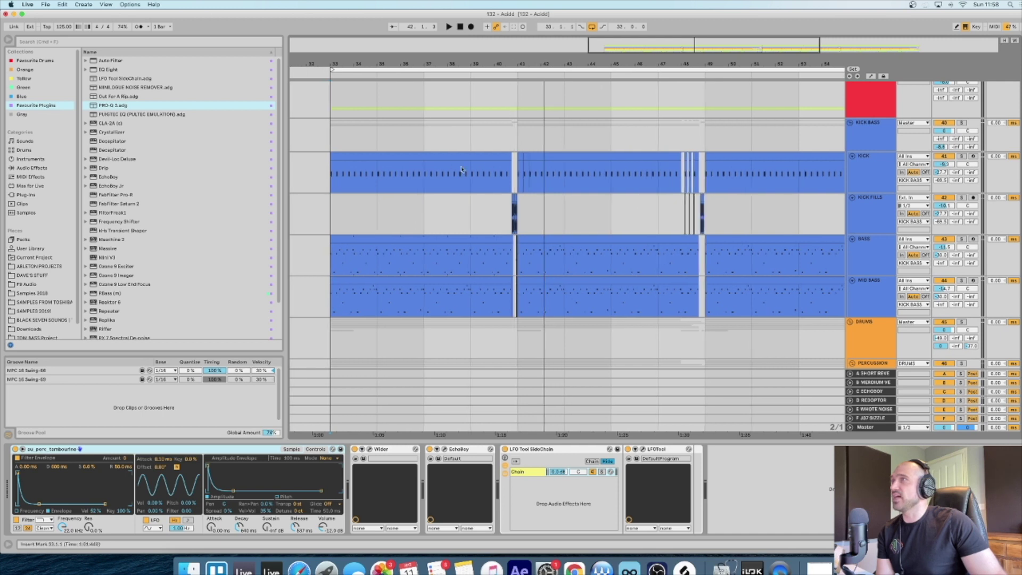
drag(705, 66, 706, 62)
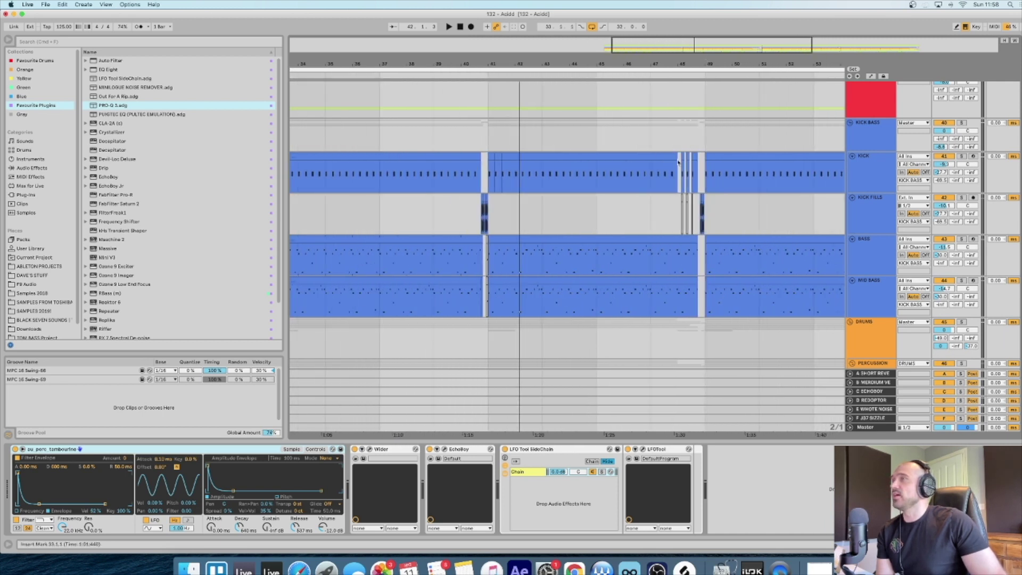
drag(486, 62, 495, 78)
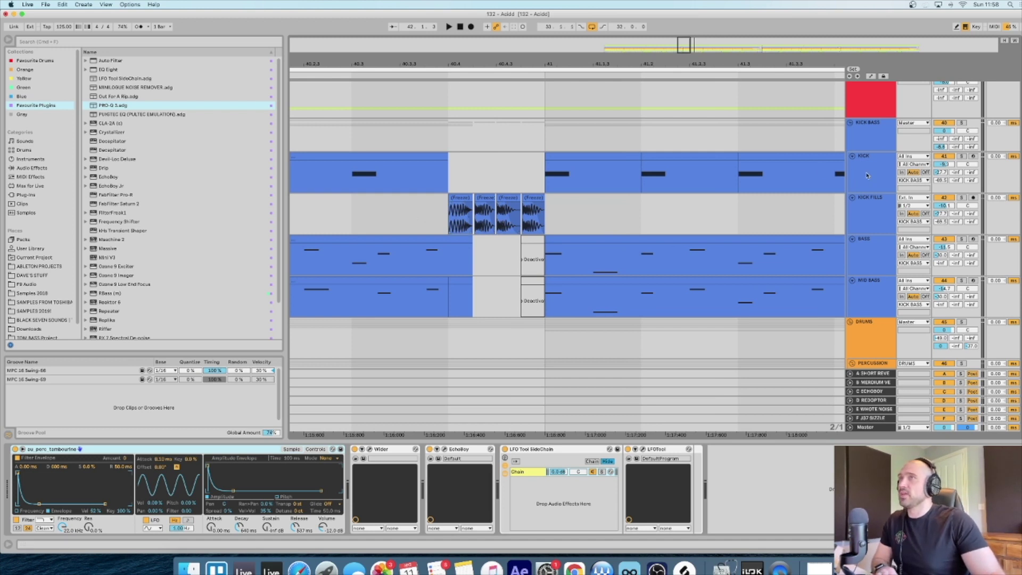
Show the KICK track's device chain, open the PunchBox bass drum synthesizer to inspect it, and close its window.
click(842, 186)
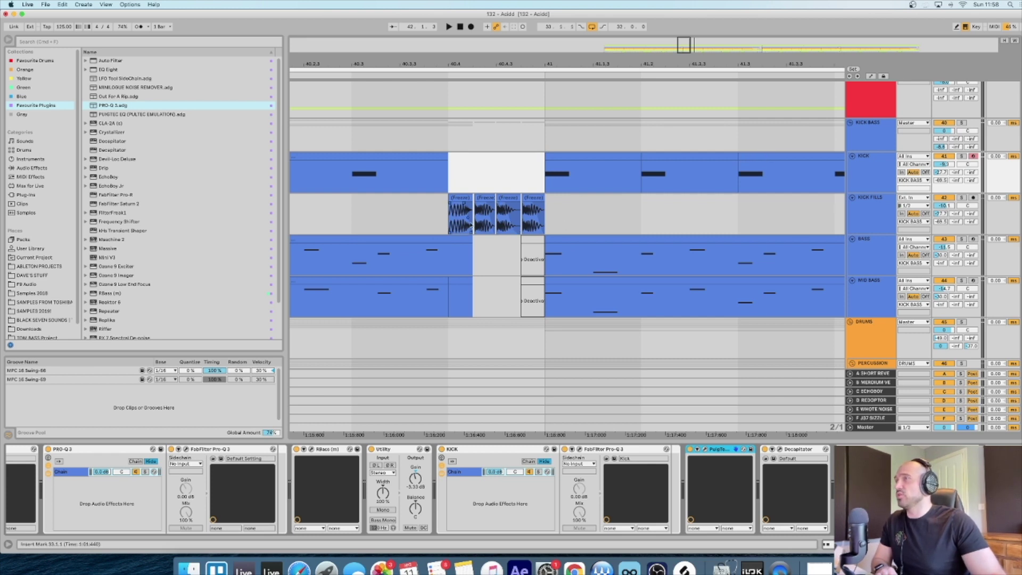
drag(473, 65, 484, 59)
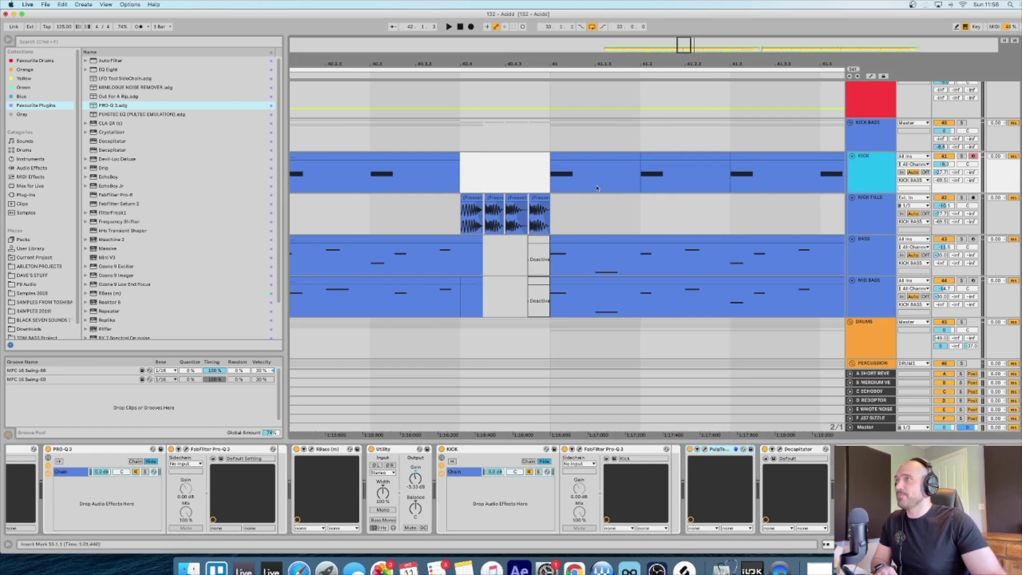
right_click(622, 211)
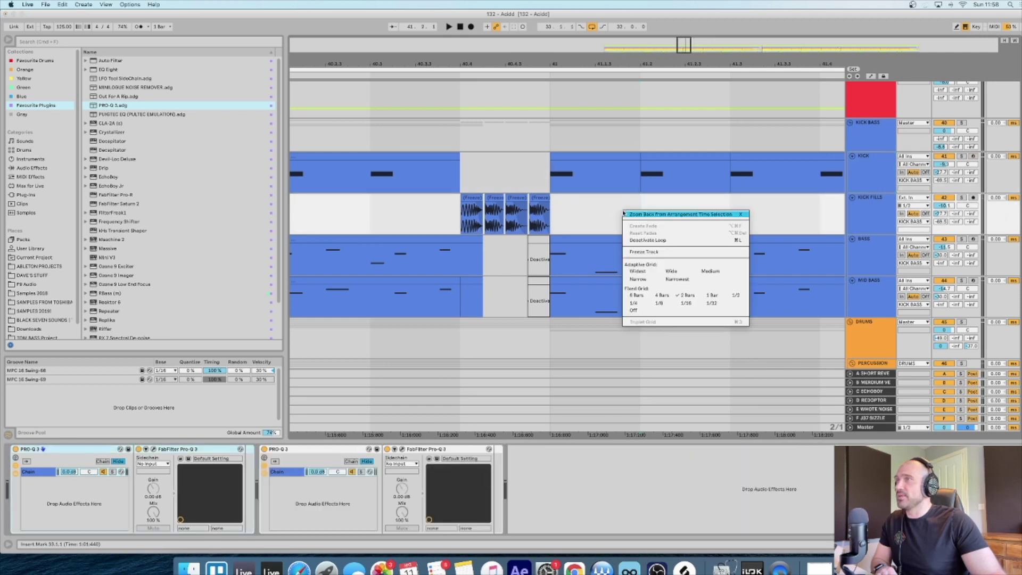
click(881, 166)
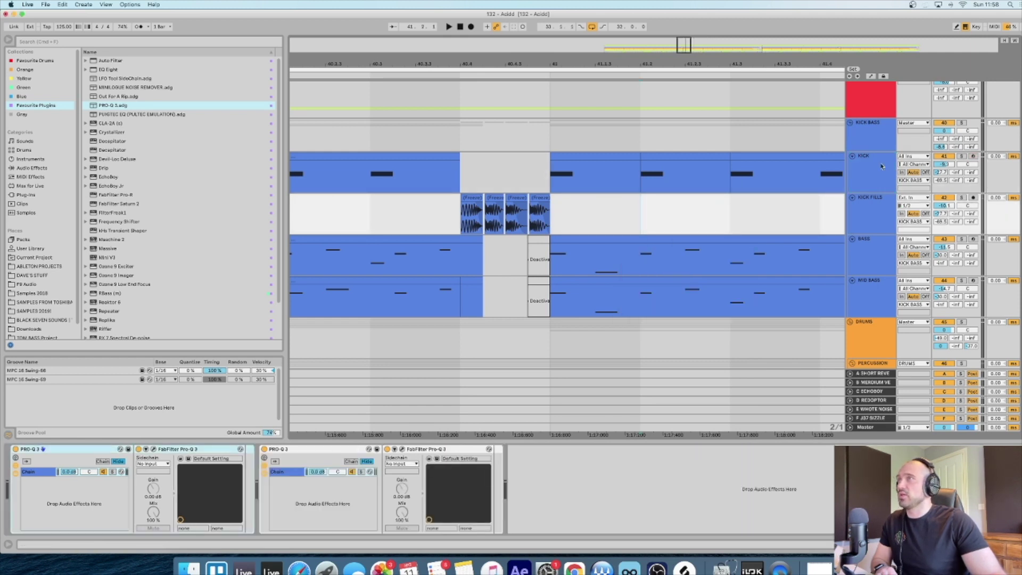
scroll(113, 483, left, 3)
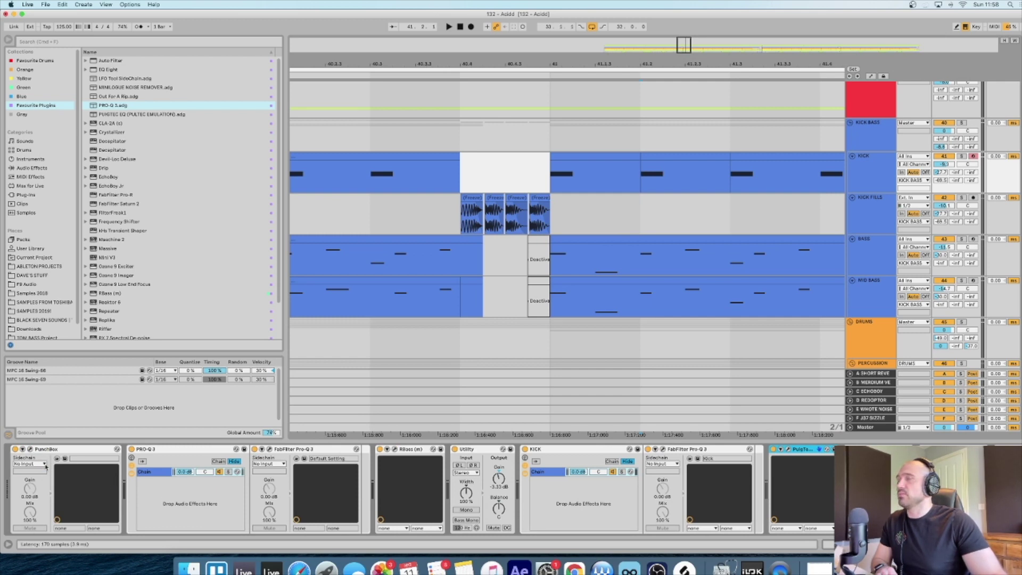
click(30, 449)
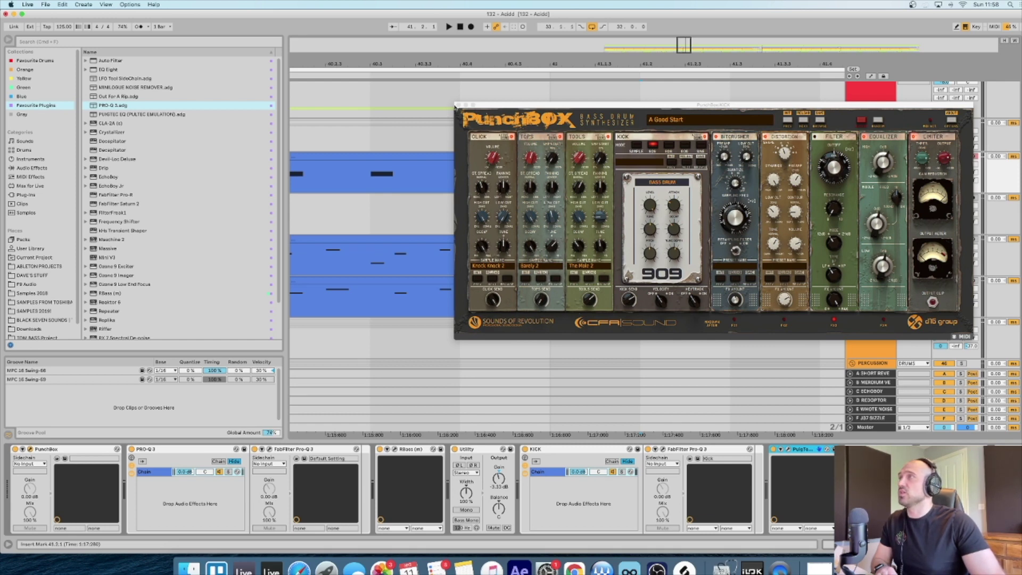
click(458, 105)
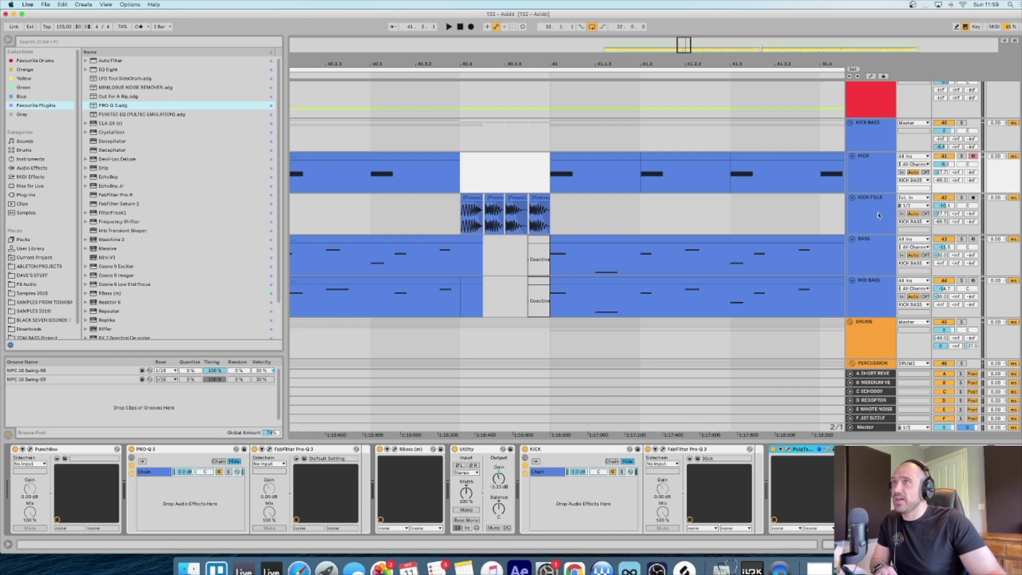
Select the KICK FILLS track and set the arrangement's fixed grid to 1/16.
click(878, 215)
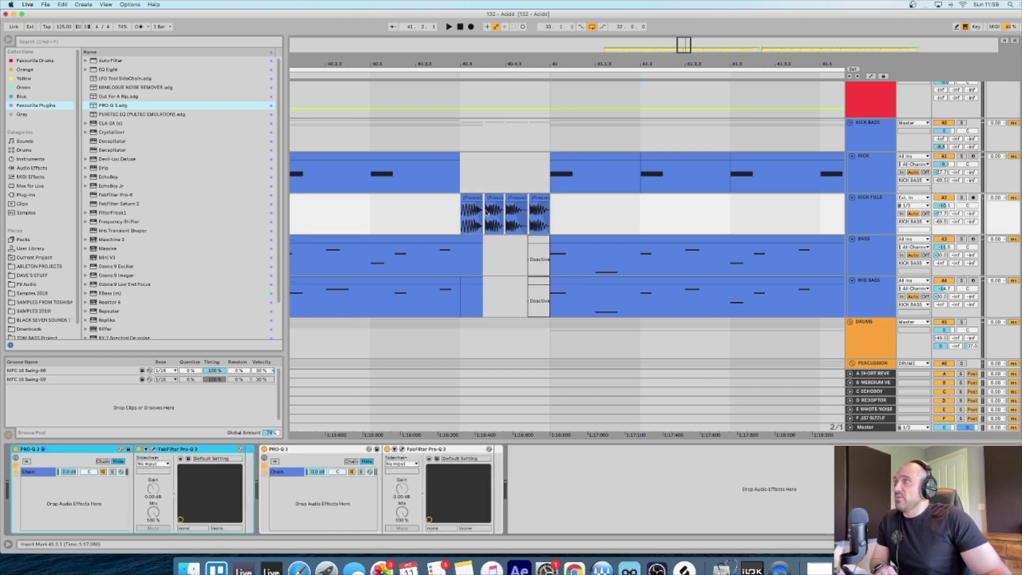
drag(504, 67, 506, 133)
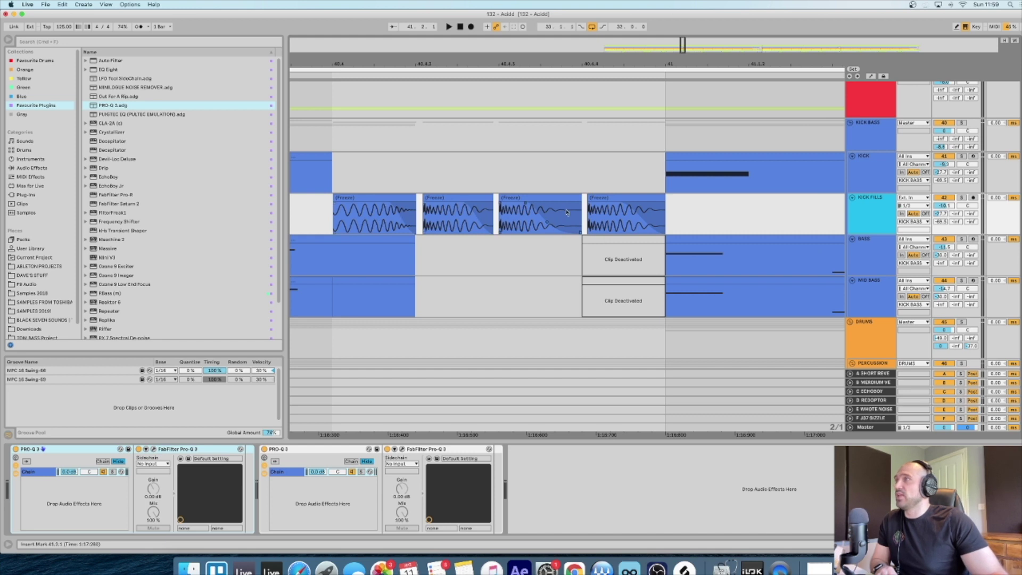
right_click(688, 218)
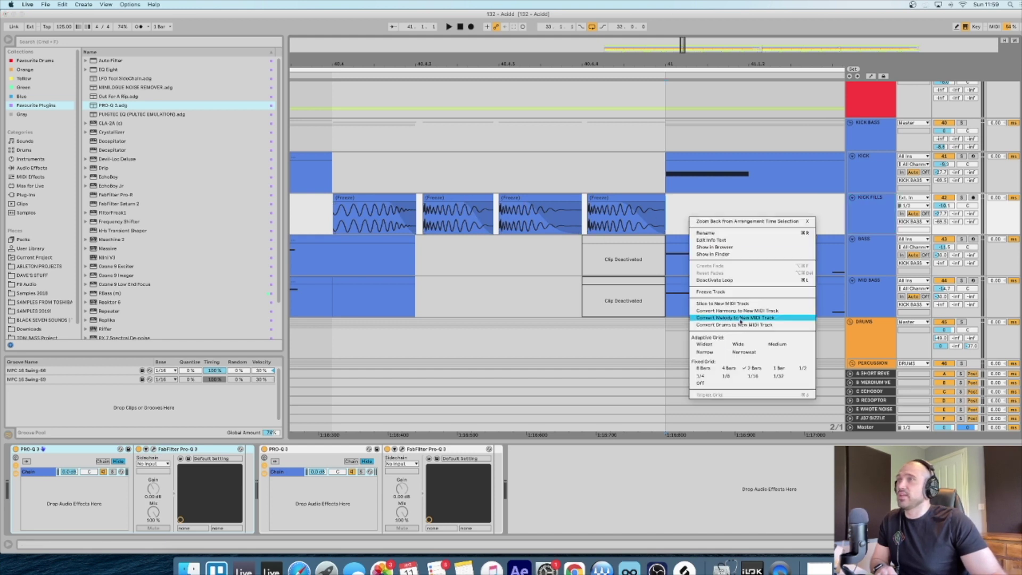
click(755, 379)
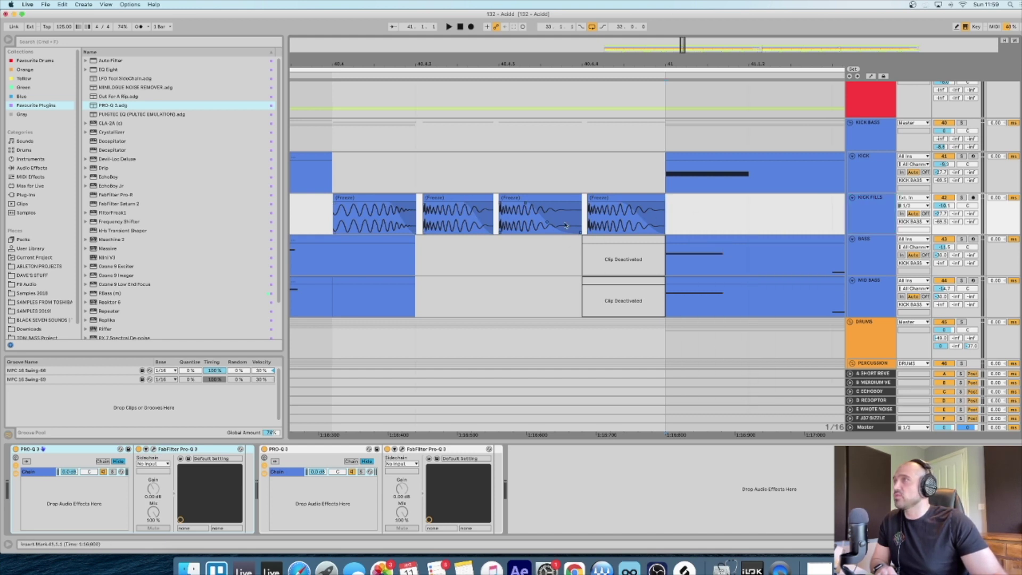
Inspect the gaps between the frozen kick slices before bar 41 and place the insert marker at 40.4.3.
drag(417, 66, 416, 76)
click(429, 213)
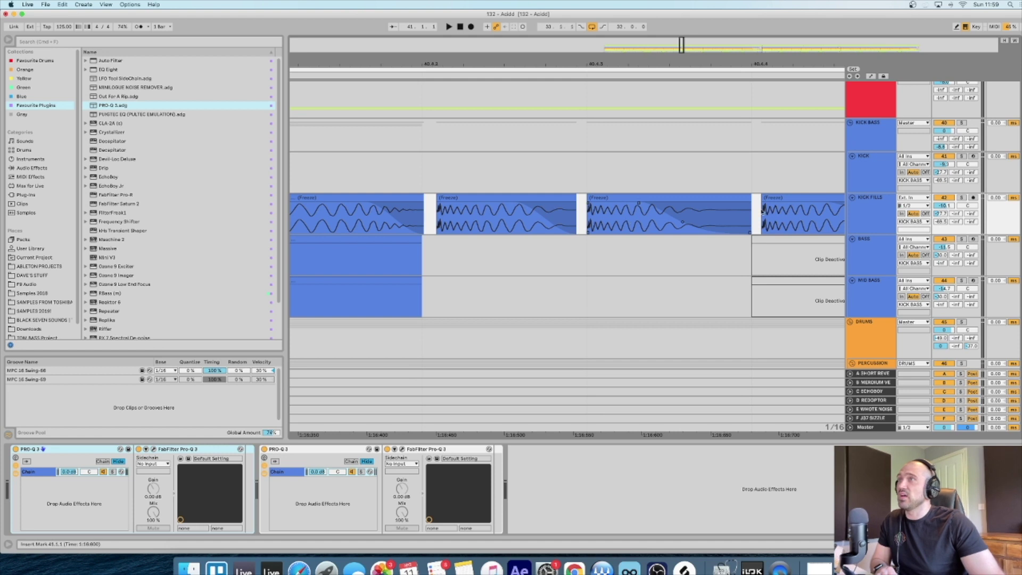
drag(620, 65, 620, 53)
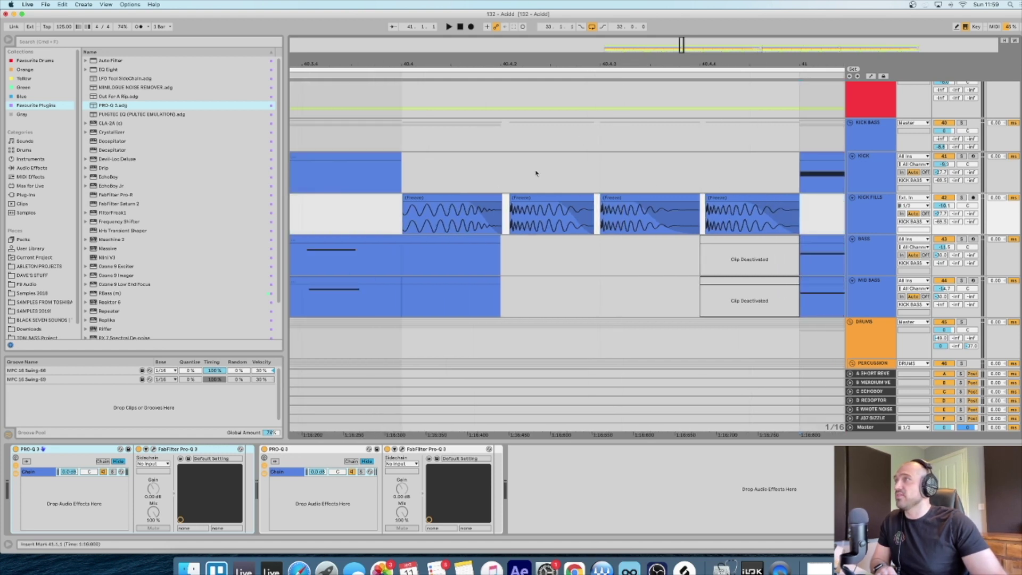
click(601, 218)
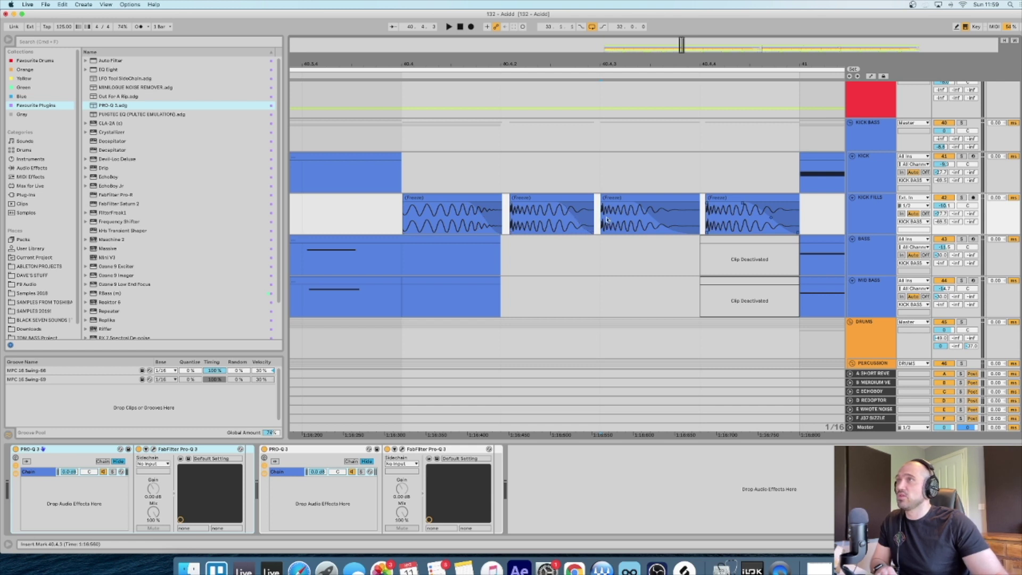
Place the insert marker at 40.4.1, at the start of the first frozen kick slice on KICK FILLS.
click(460, 221)
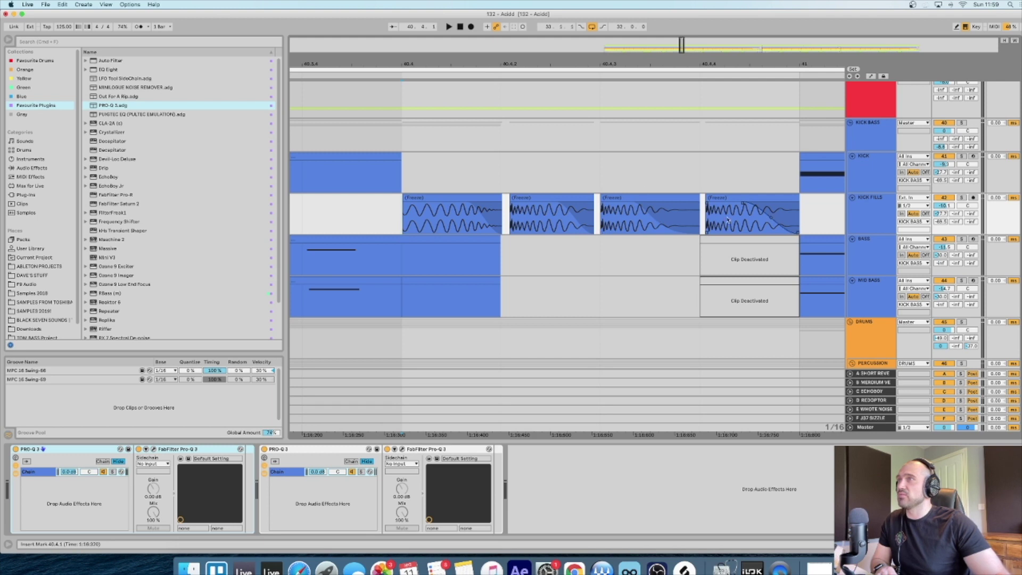
mouse_move(536, 63)
mouse_down()
mouse_move(535, 46)
mouse_move(547, 56)
mouse_move(554, 46)
mouse_up()
drag(472, 63, 623, 54)
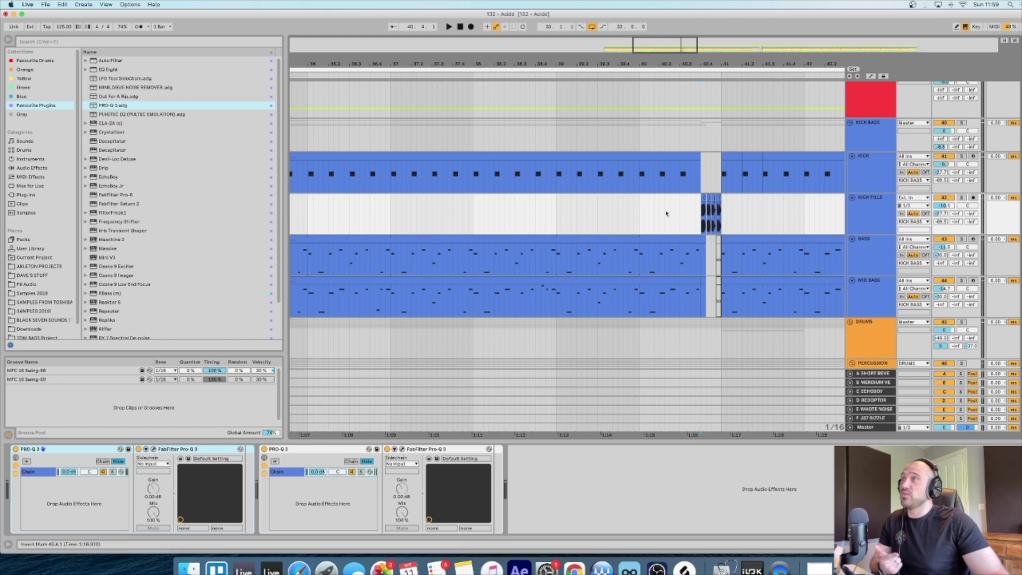
mouse_move(360, 67)
mouse_down()
mouse_move(462, 62)
mouse_move(483, 46)
mouse_up()
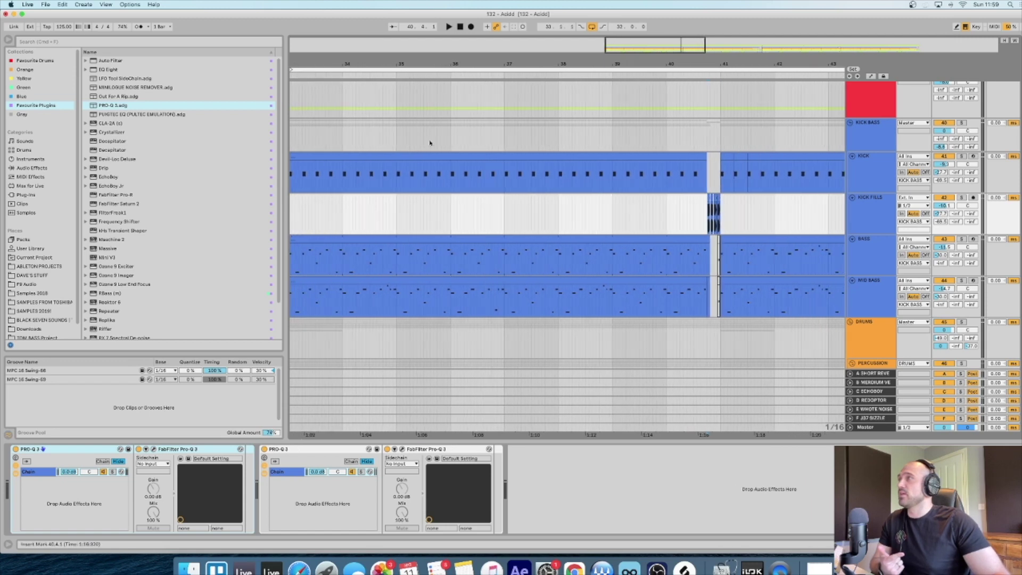
Open the BASS track's MIDI clip starting at bar 33 and examine its note pattern across the eight bars.
double_click(382, 243)
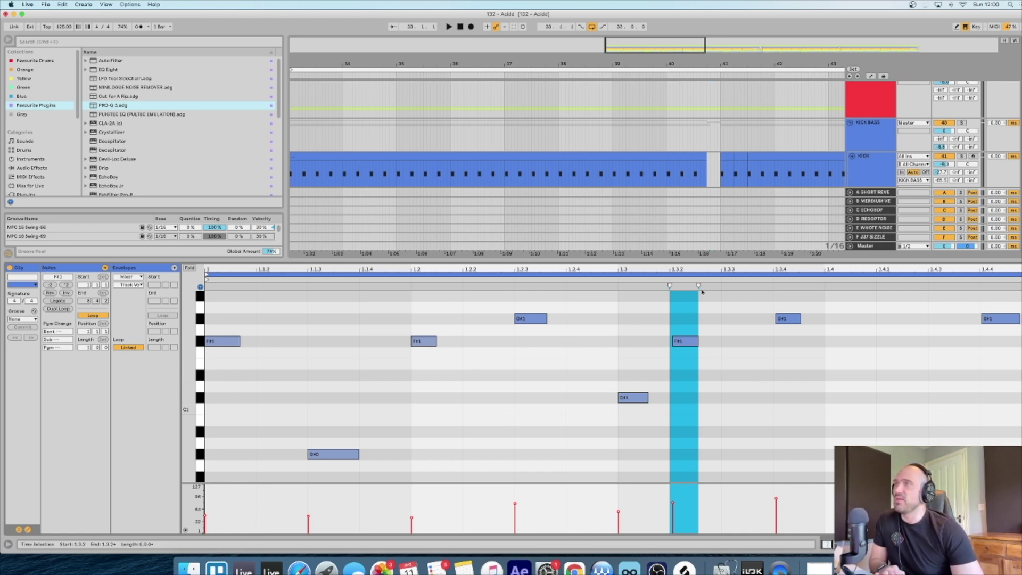
drag(684, 270, 402, 271)
mouse_move(530, 269)
mouse_down()
mouse_move(301, 269)
mouse_move(1021, 283)
mouse_move(1013, 284)
mouse_up()
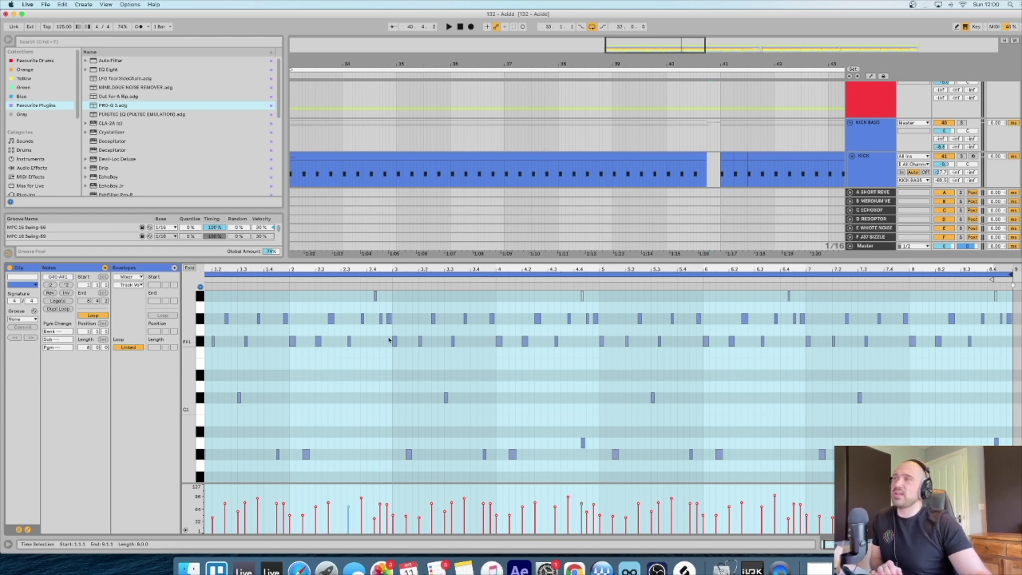
drag(216, 269, 235, 269)
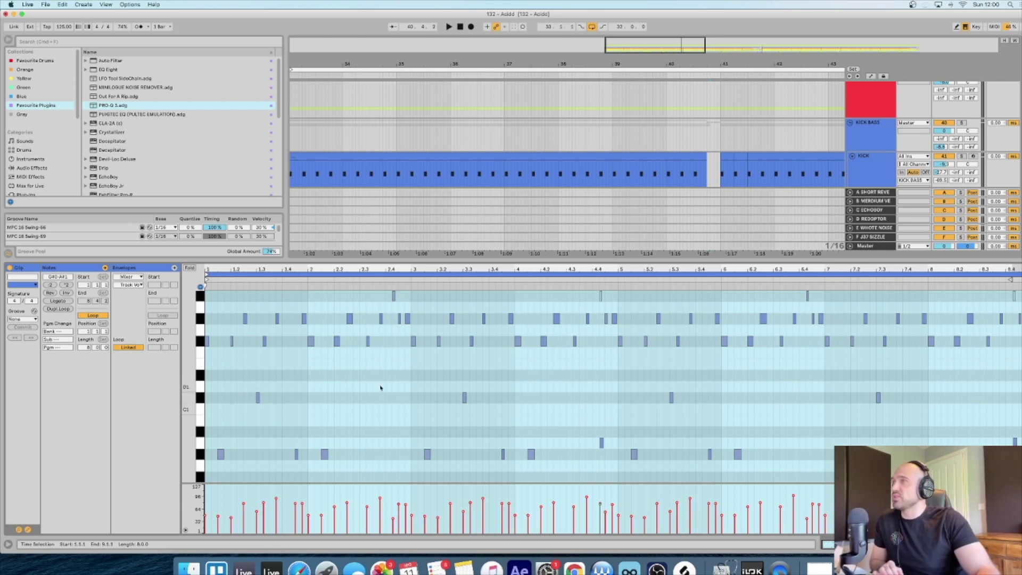
drag(217, 269, 217, 298)
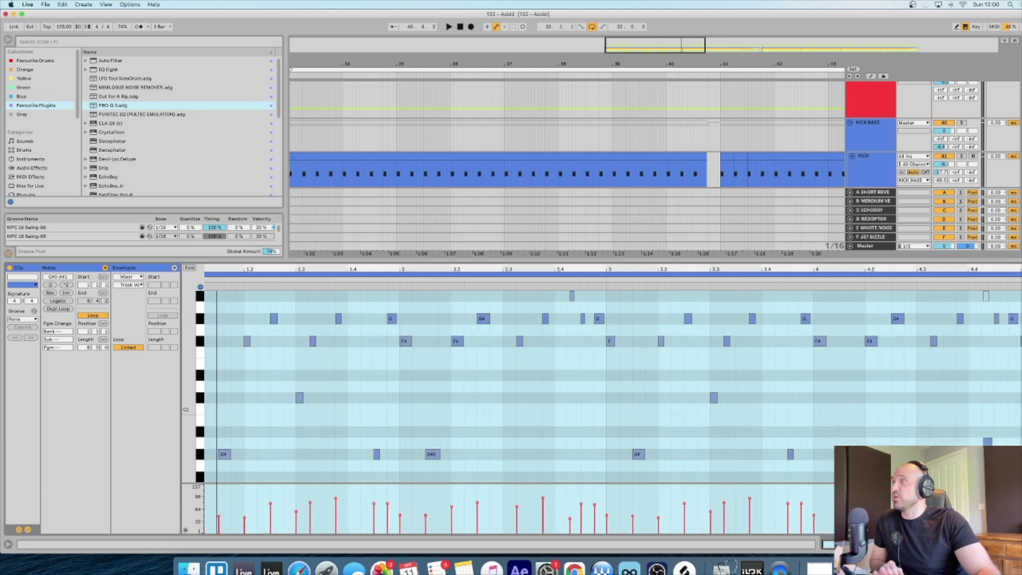
key(plus)
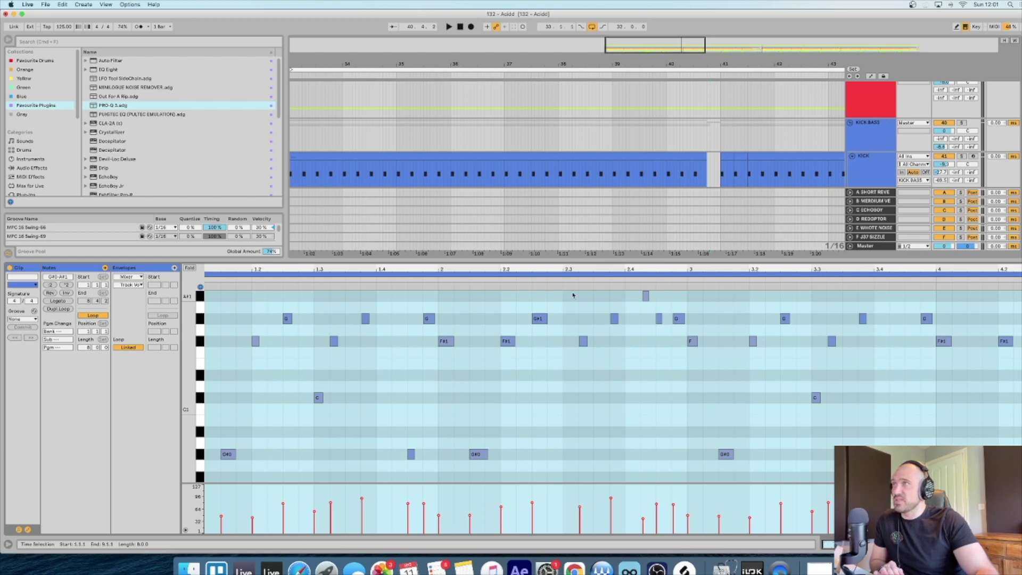
Reopen the BASS clip's notes and examine the placement of the first few notes against the grid.
key(super+alt+l)
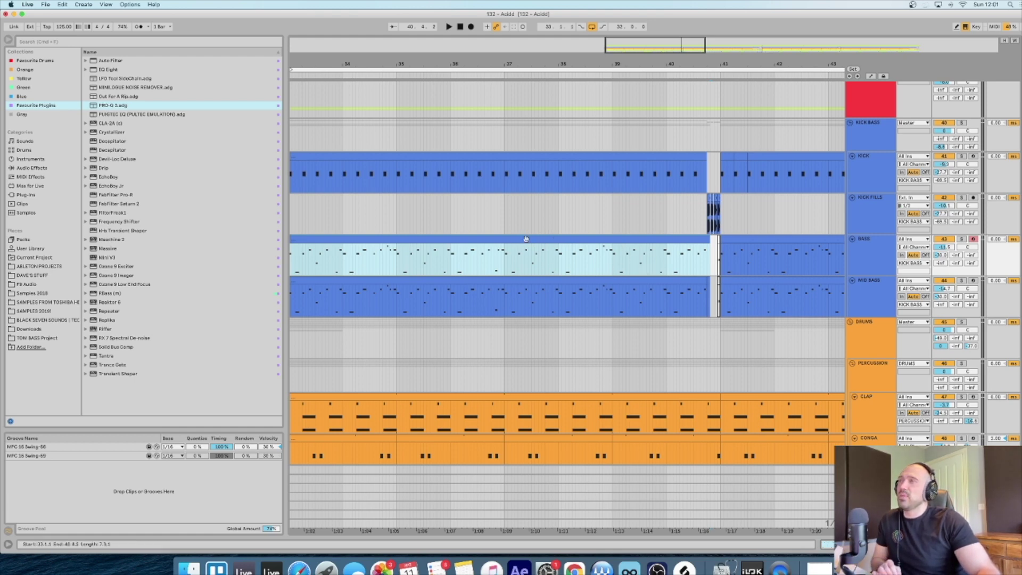
double_click(622, 246)
drag(207, 270, 209, 321)
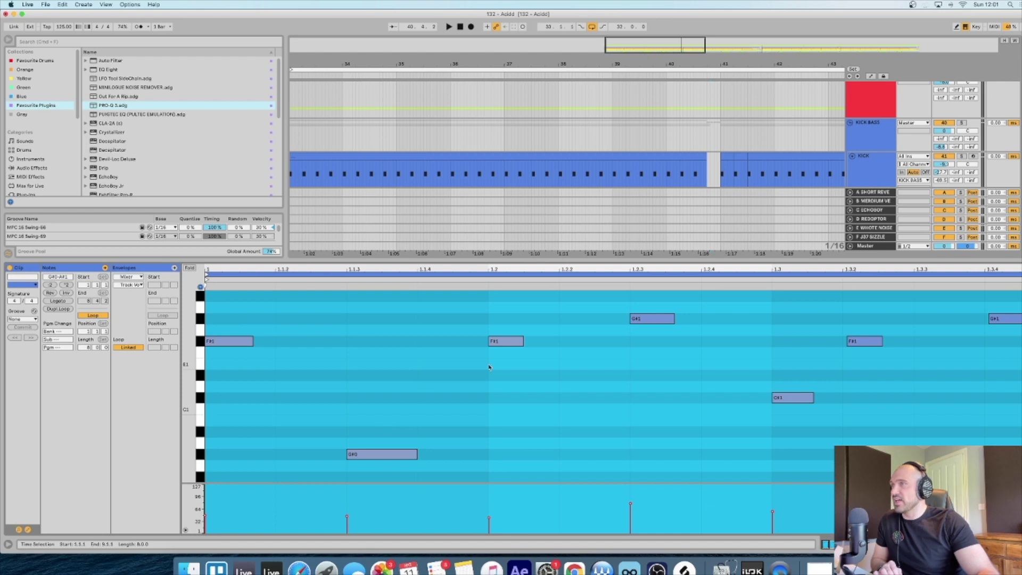
click(855, 375)
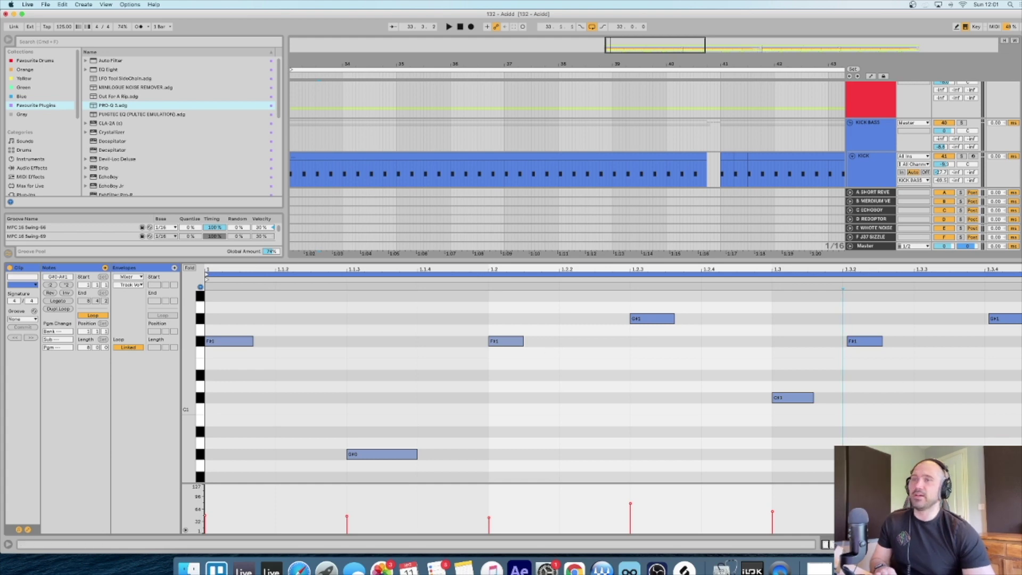
key(super+alt+l)
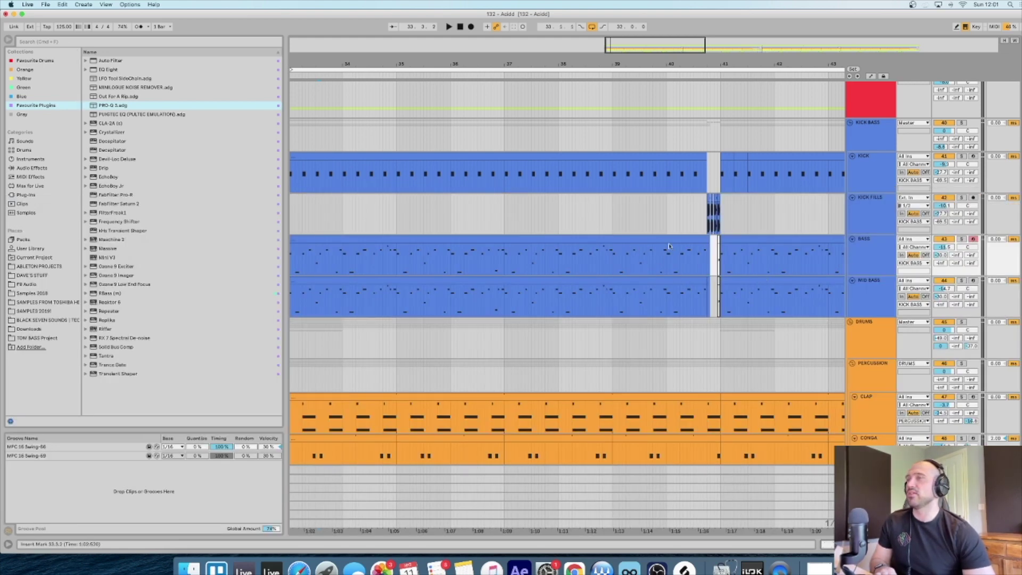
key(super+alt+l)
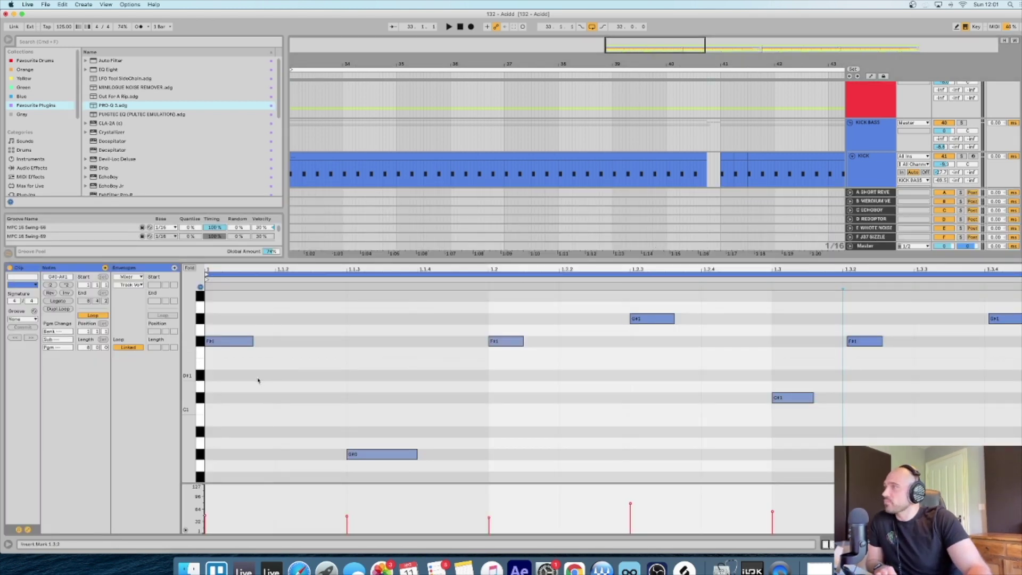
Loop the first beat of the BASS clip, from 1.1.1 to 1.2.1, and start playback.
key(Home)
drag(206, 380, 488, 413)
key(super+l)
key(space)
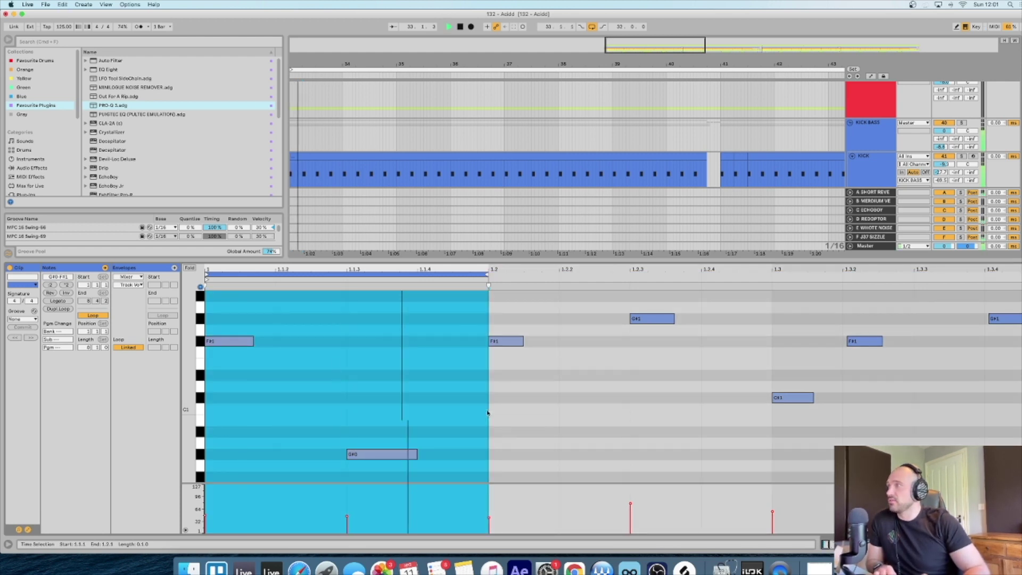
Solo the KICK track, switch the solo to the BASS track to hear the looped beat, and stop playback.
click(962, 156)
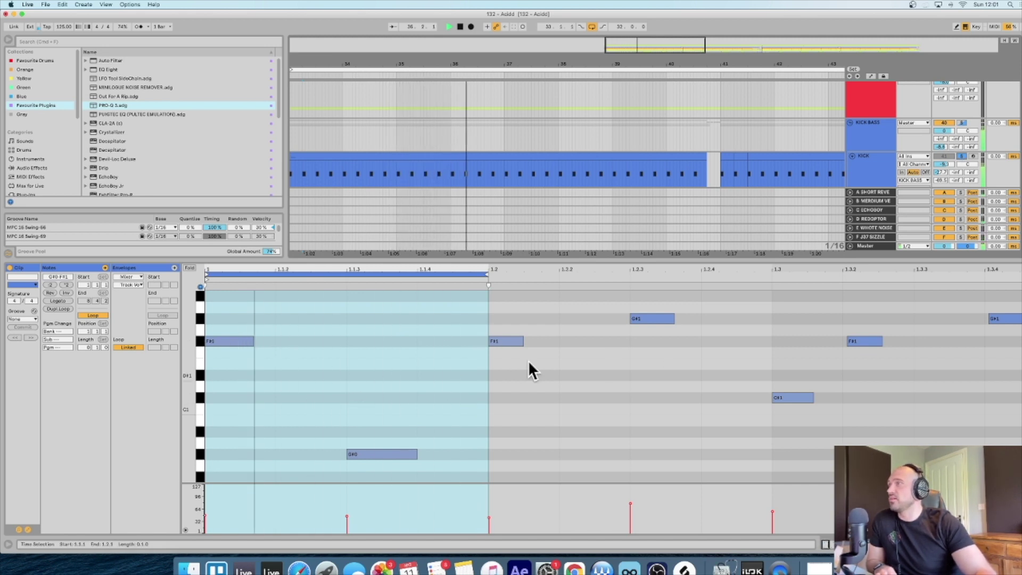
scroll(870, 156, down, 3)
click(961, 153)
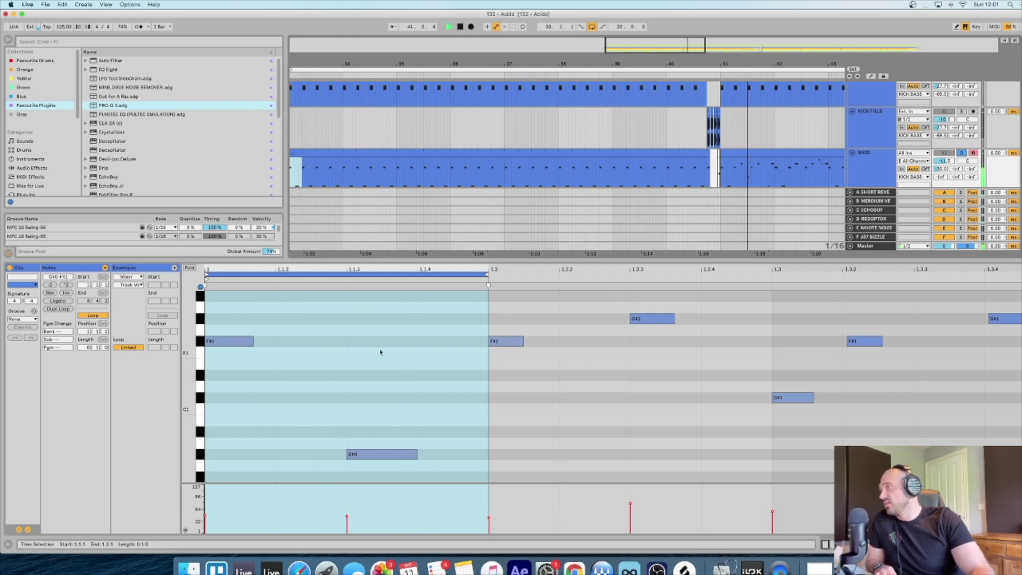
key(space)
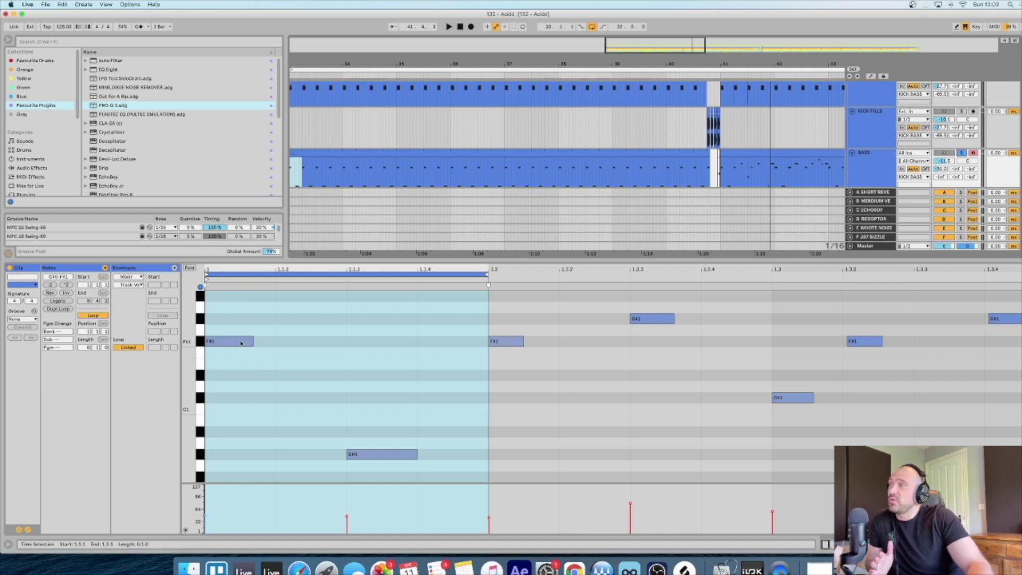
Nudge the G#0 note at 1.1.3 of the BASS clip slightly earlier and move it back into place.
click(362, 459)
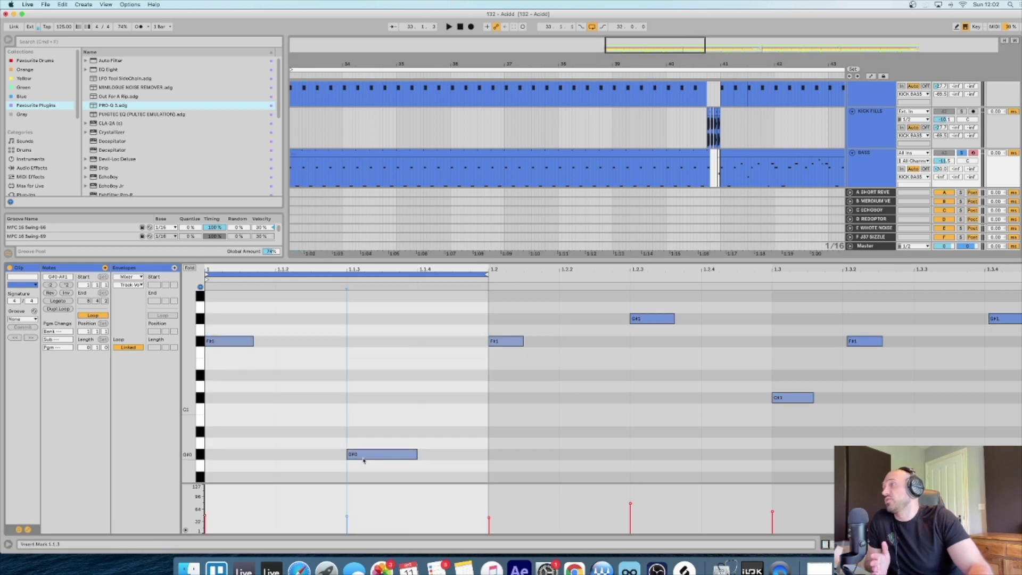
drag(351, 455, 349, 457)
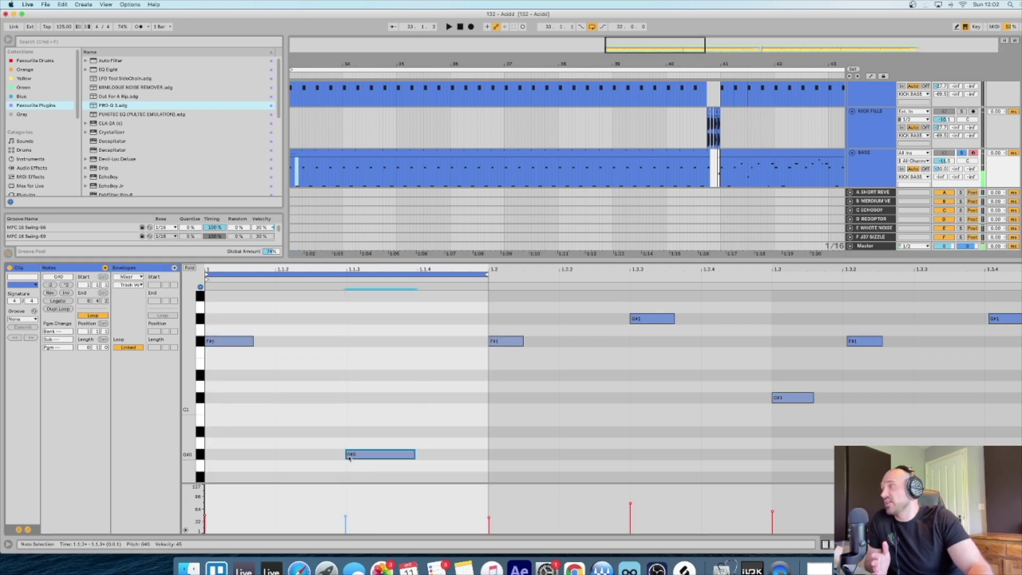
drag(357, 457, 359, 457)
Move the BASS clip's one-beat loop to the span from 1.3.1 to 1.4.1.
scroll(280, 375, right, 1)
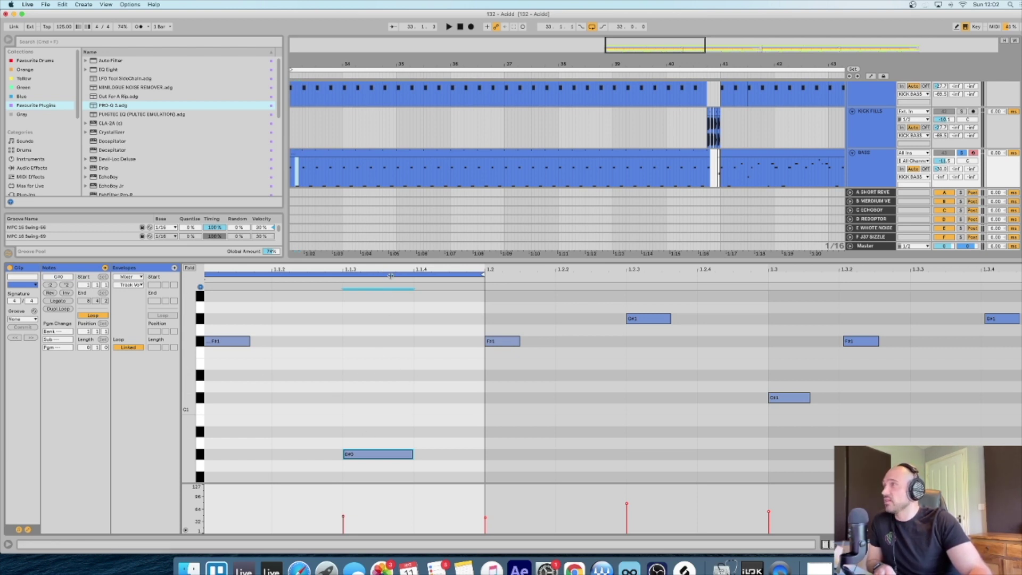
drag(392, 269, 409, 250)
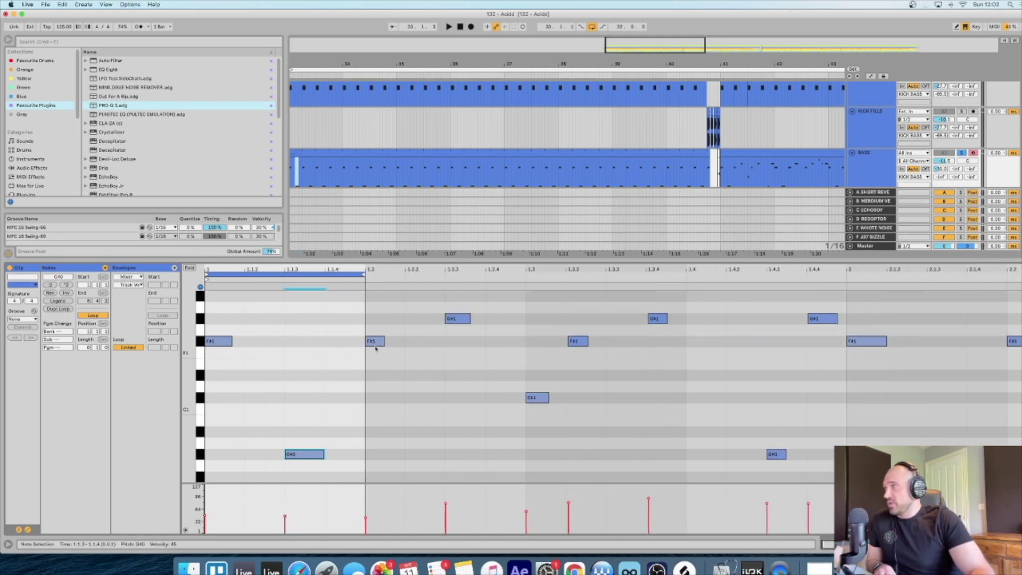
mouse_move(336, 273)
mouse_down()
mouse_move(692, 287)
mouse_move(585, 299)
mouse_up()
click(612, 372)
click(817, 321)
click(587, 292)
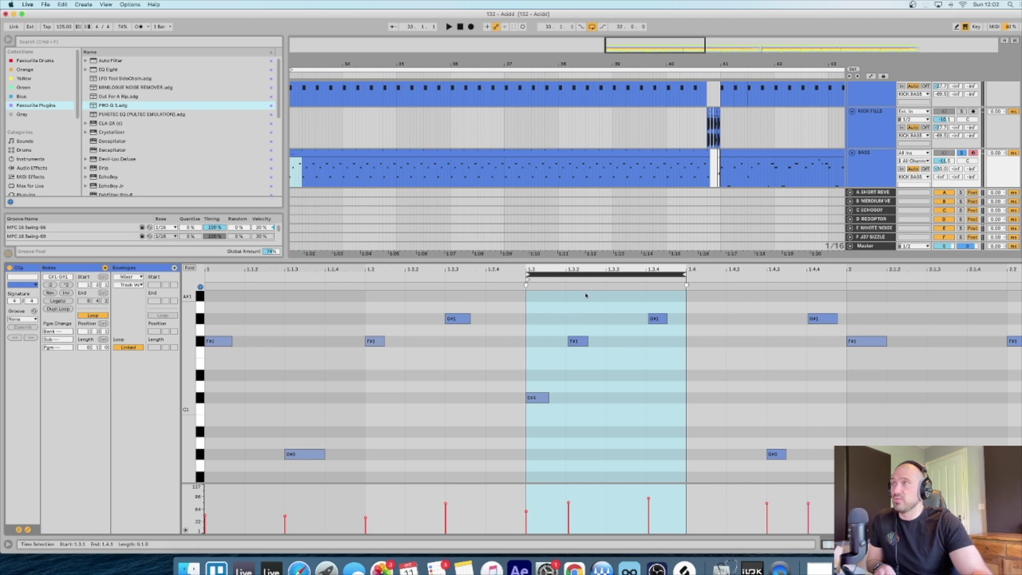
Return the BASS clip's loop to the clip start and extend it to bar 9.
drag(591, 267, 590, 244)
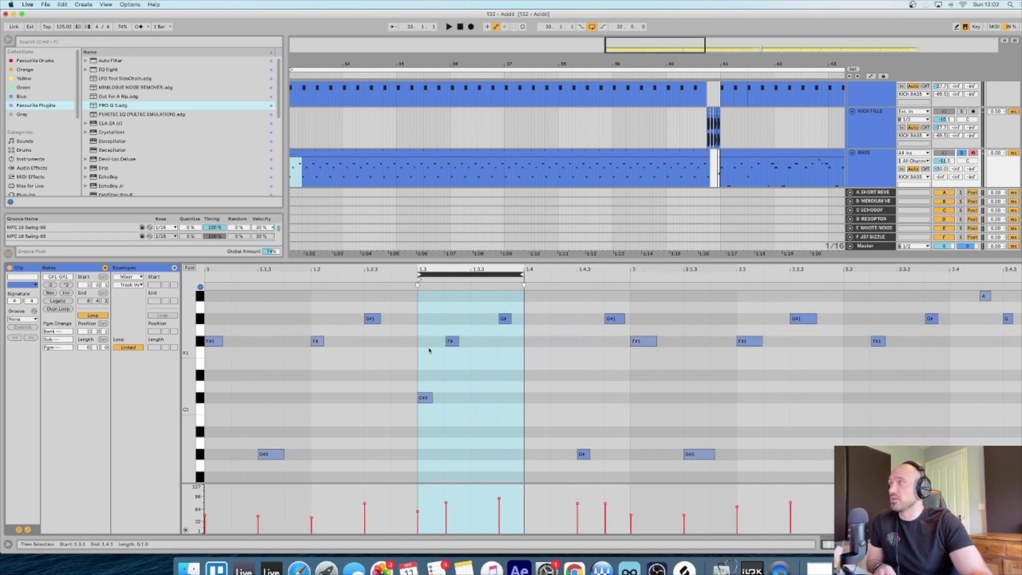
drag(434, 271, 433, 240)
drag(328, 276, 206, 276)
drag(384, 273, 1011, 274)
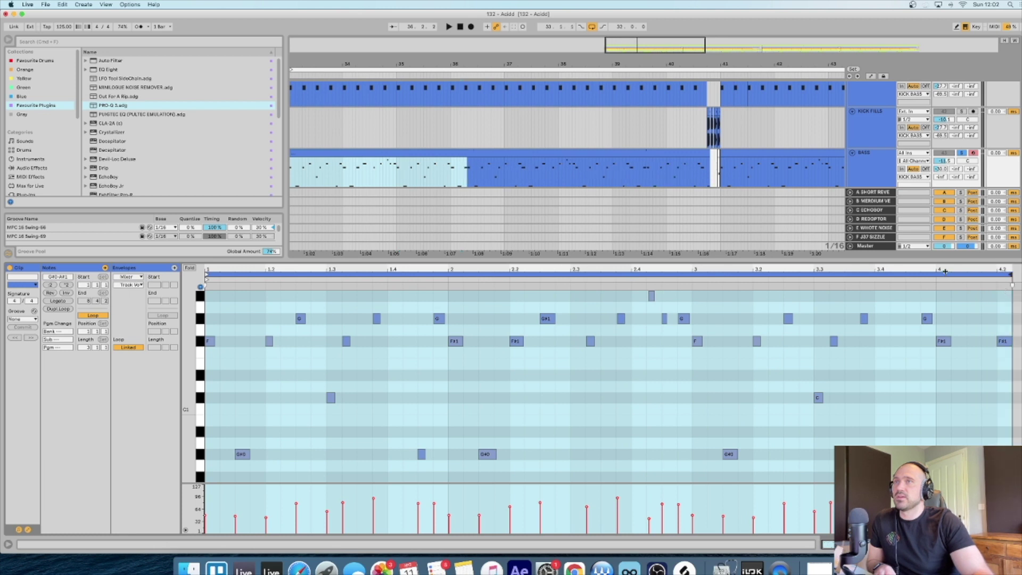
drag(943, 271, 1019, 274)
mouse_move(87, 347)
mouse_down()
mouse_move(87, 331)
mouse_move(95, 357)
mouse_up()
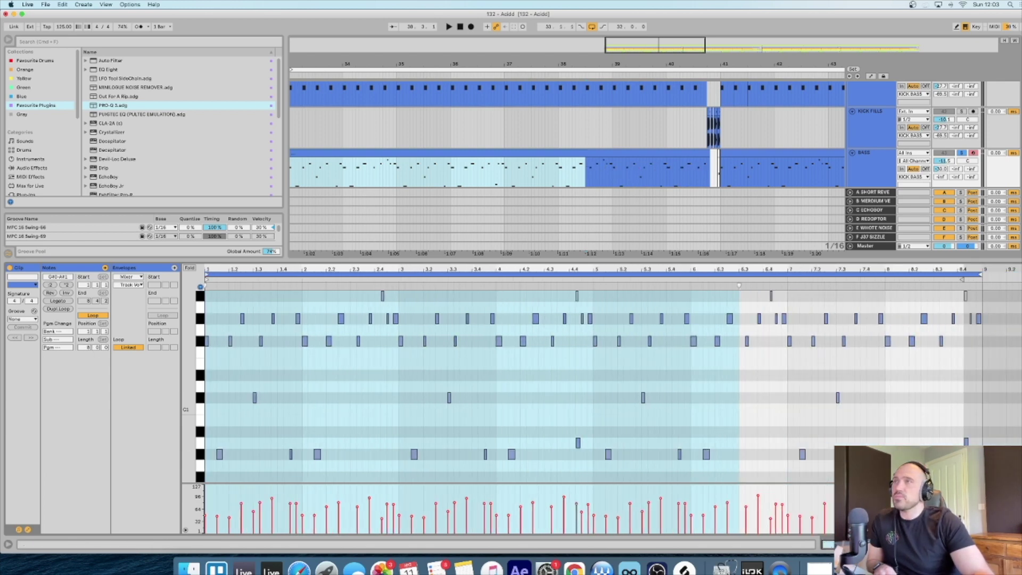
Look at the BASS clip in the arrangement and reopen its notes to review the whole pattern.
key(super+alt+l)
click(567, 171)
scroll(685, 228, up, 2)
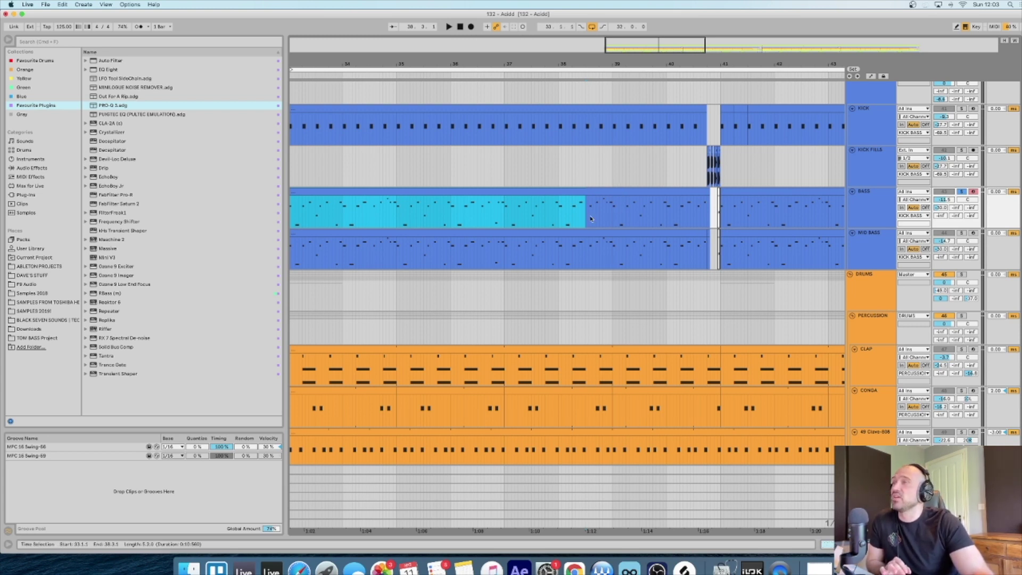
double_click(555, 203)
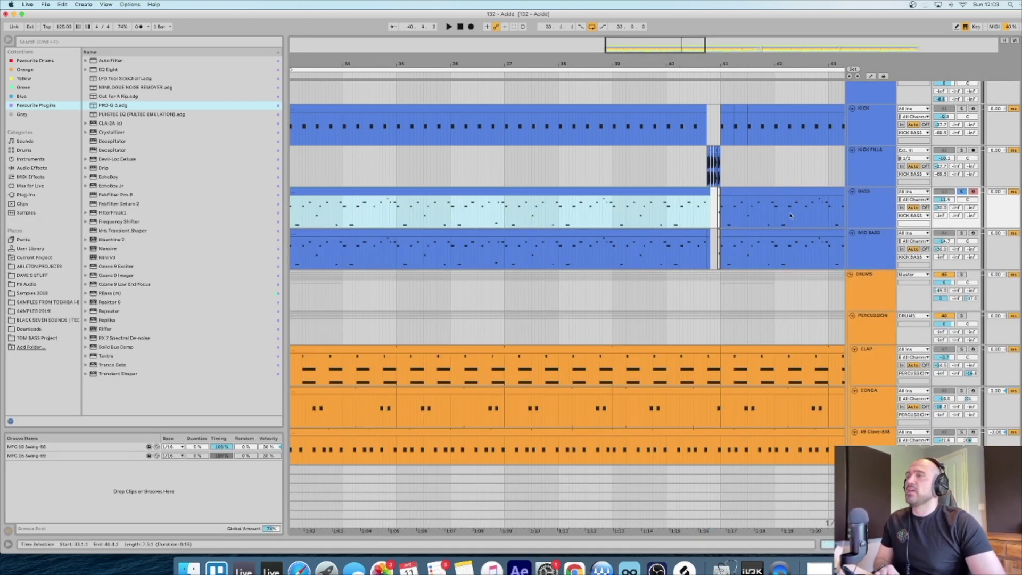
double_click(562, 290)
Show the BASS track's device chain and inspect its devices from Analog through LFOTool to PRO-Q 3.
click(875, 206)
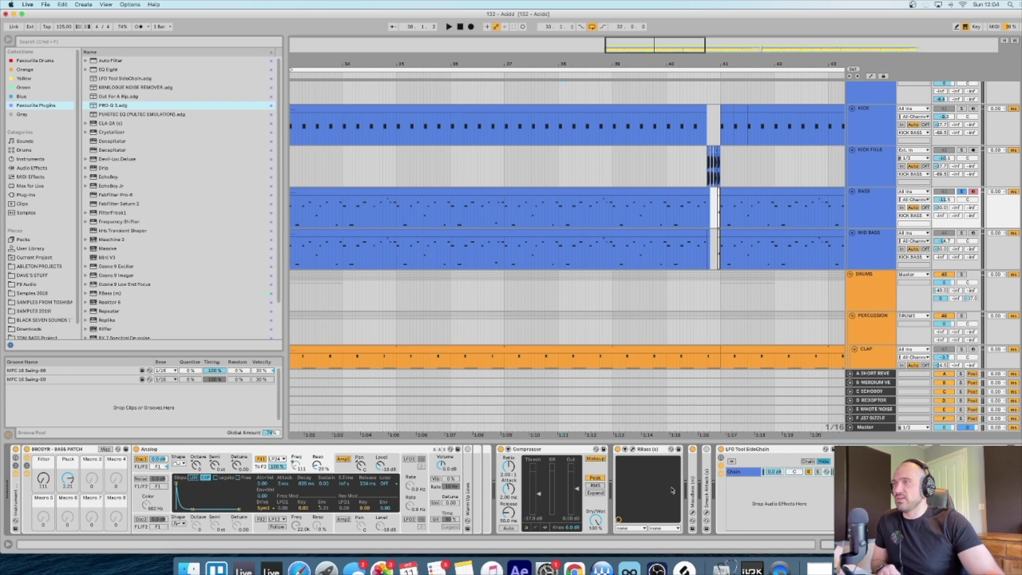
scroll(787, 506, right, 3)
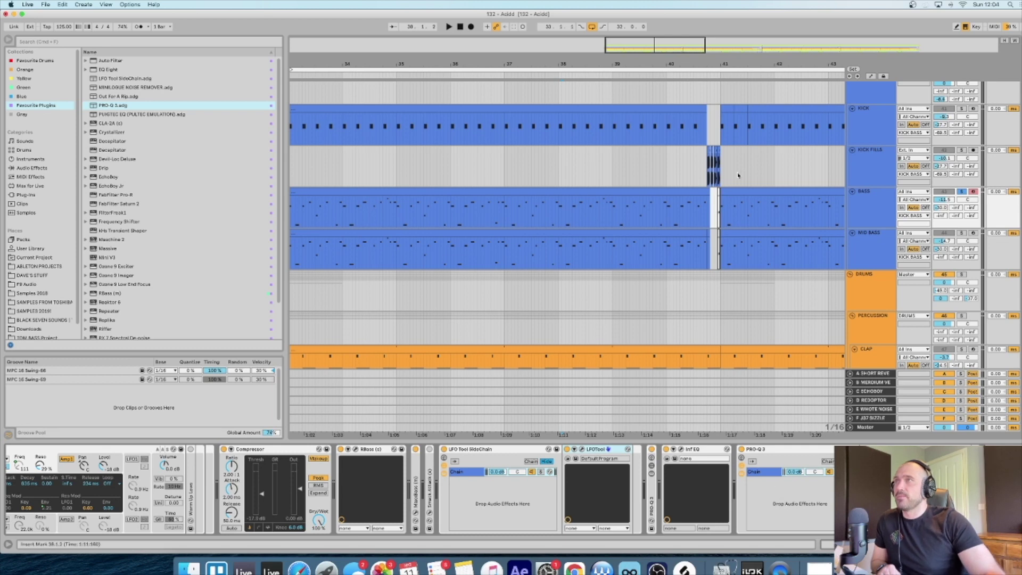
drag(741, 49, 733, 16)
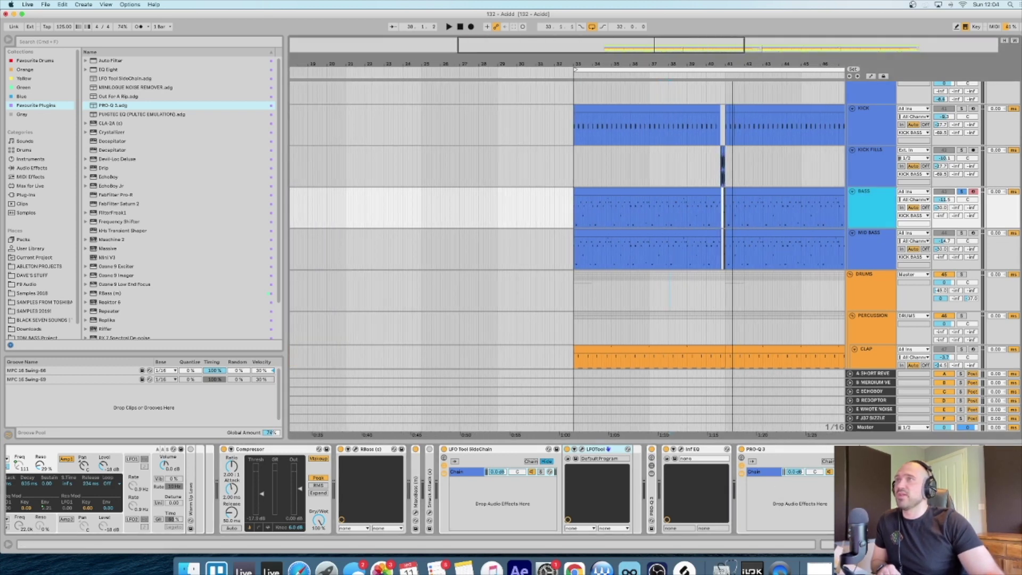
scroll(805, 235, down, 1)
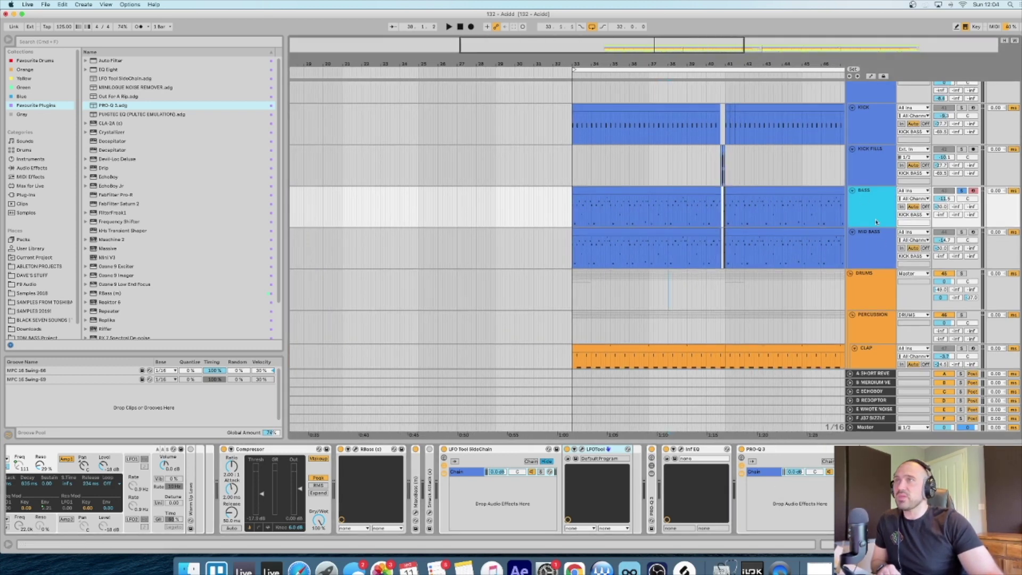
Show the MID BASS track's device chain, solo the track and start playback.
click(876, 243)
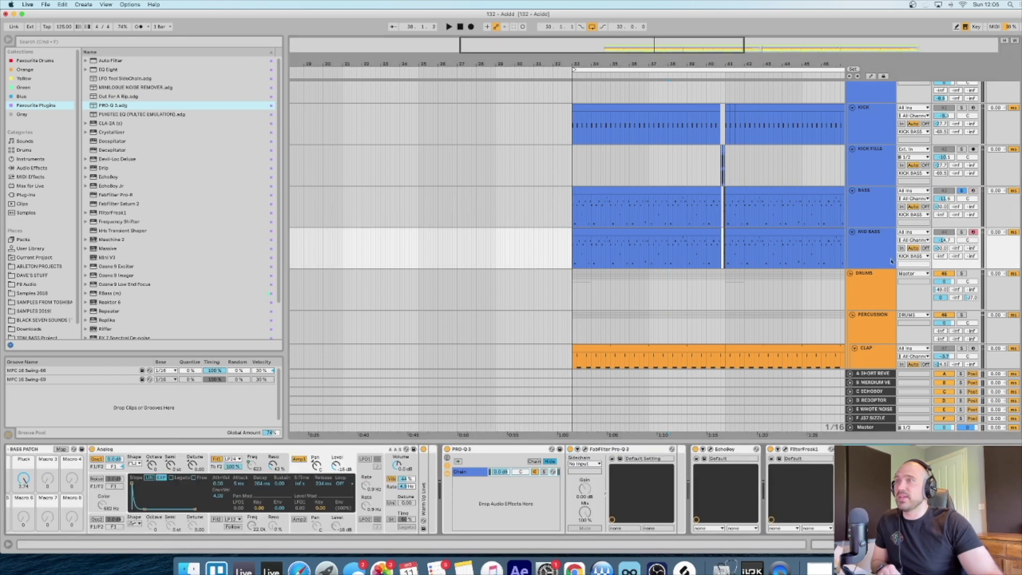
scroll(769, 248, down, 2)
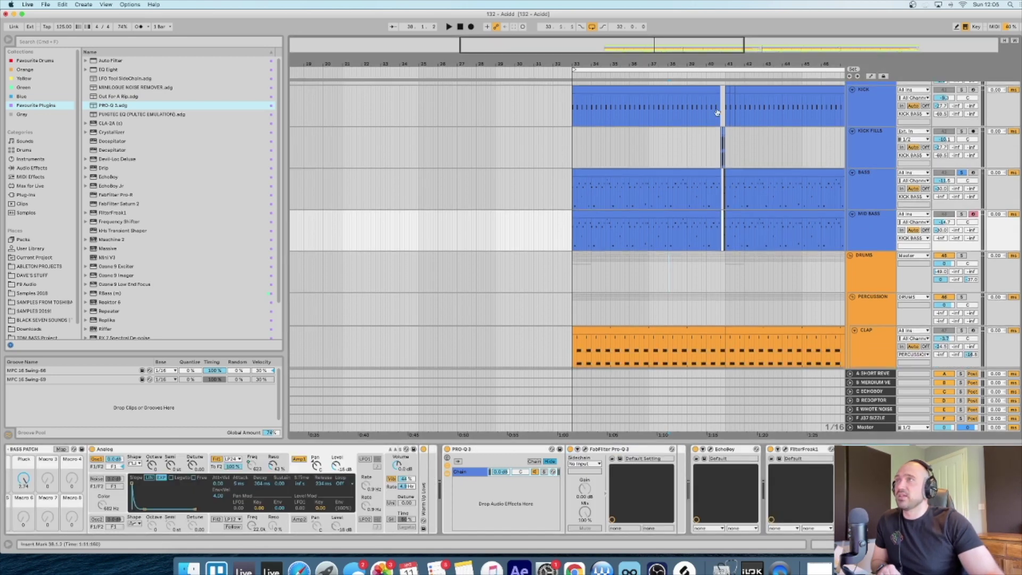
drag(727, 65, 730, 85)
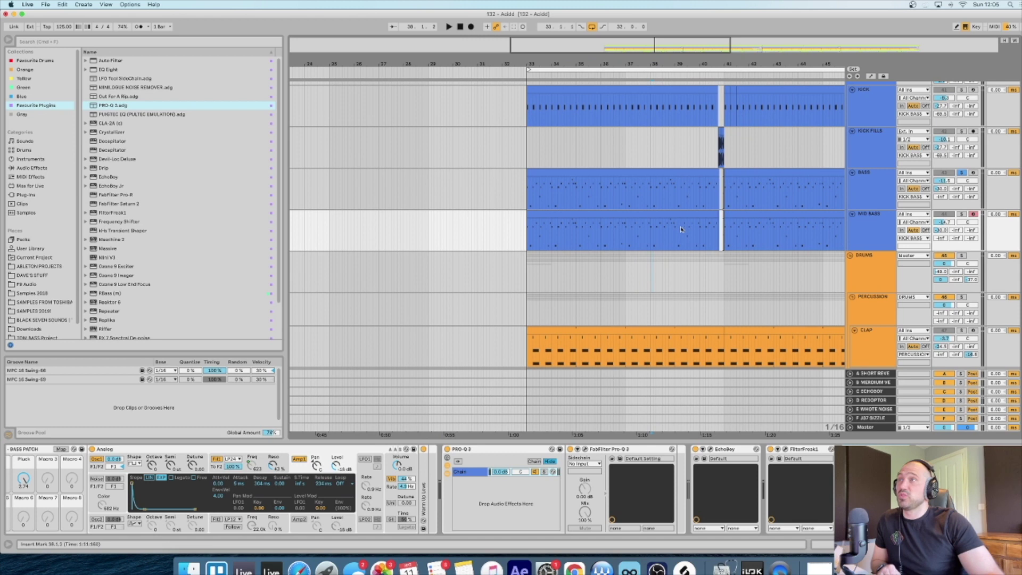
click(961, 214)
key(space)
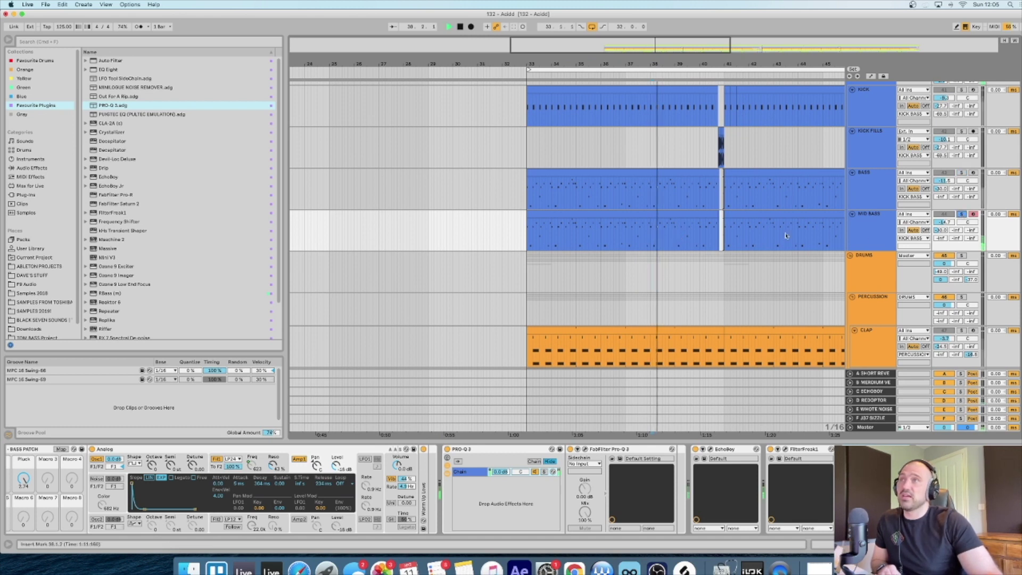
Solo the BASS track to hear it on its own, and hide the device chain.
click(961, 172)
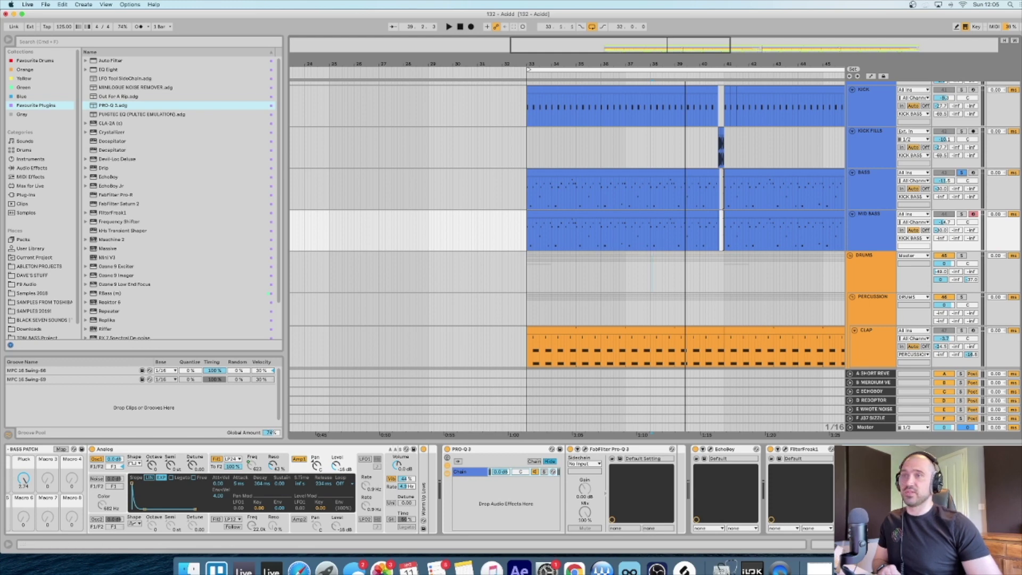
click(1013, 544)
Open the first CLAP clip's notes to view the snare and layered clap pattern.
scroll(778, 287, down, 2)
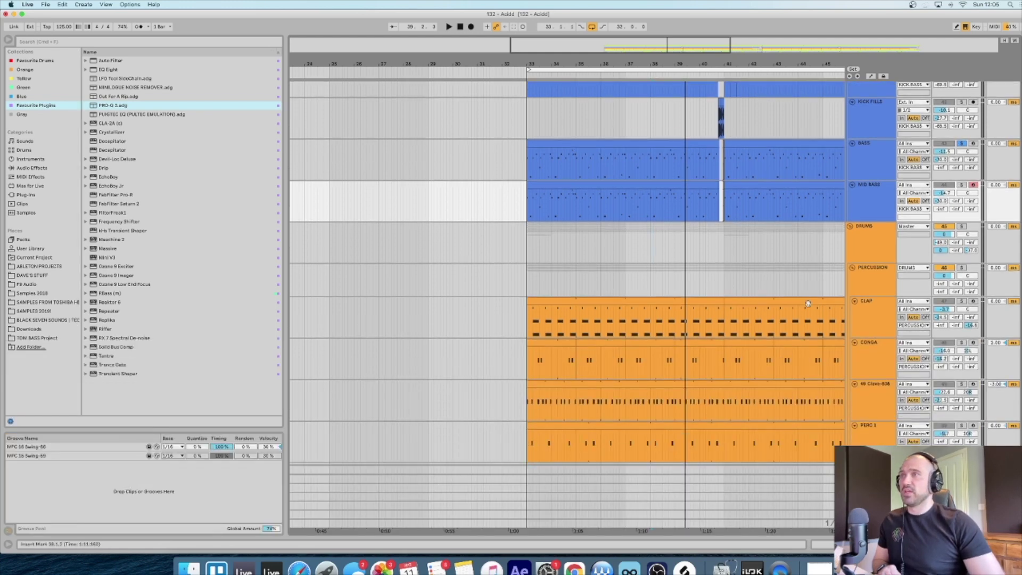
scroll(686, 212, right, 3)
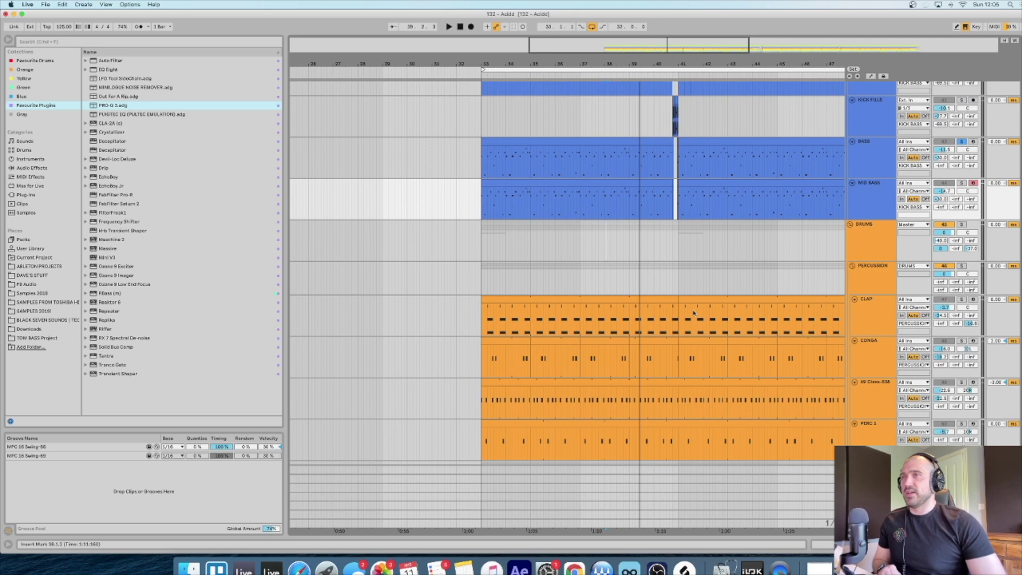
double_click(611, 300)
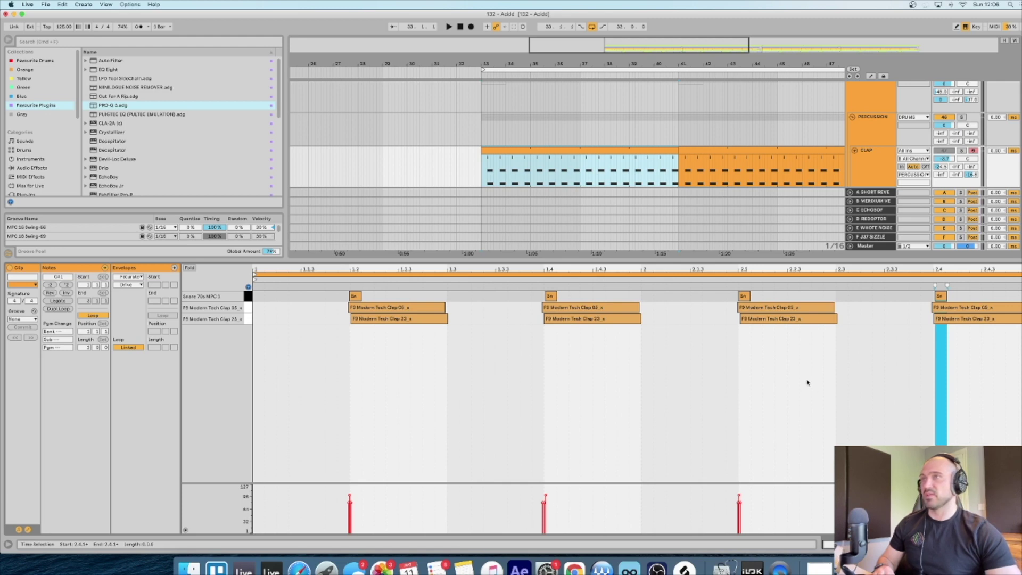
Show the CLAP track's Drum Rack and inspect the Snare 70s MPC 1, F9 Modern Tech Clap 05 and Clap 23 samples.
double_click(869, 157)
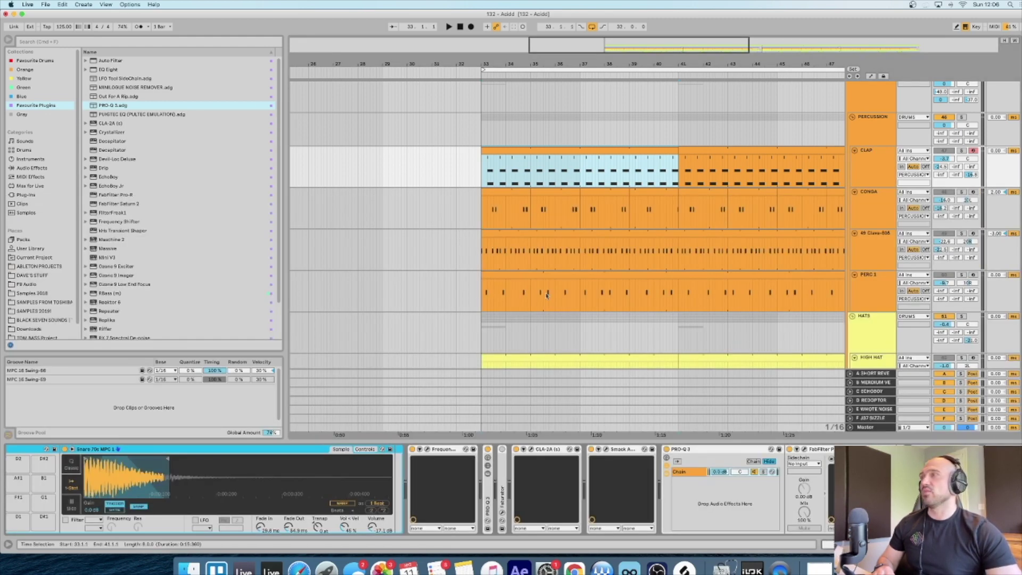
scroll(276, 527, left, 5)
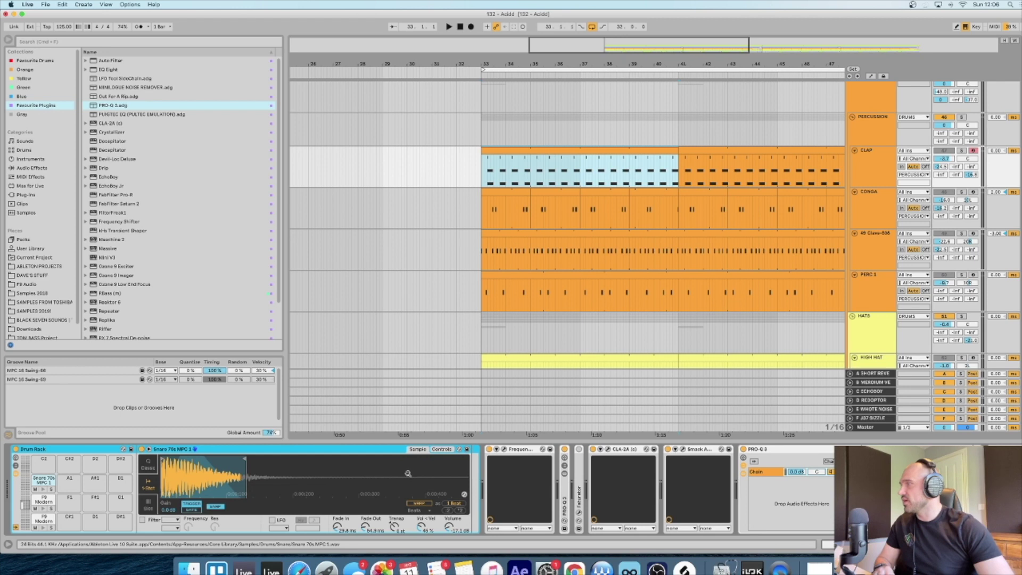
click(442, 450)
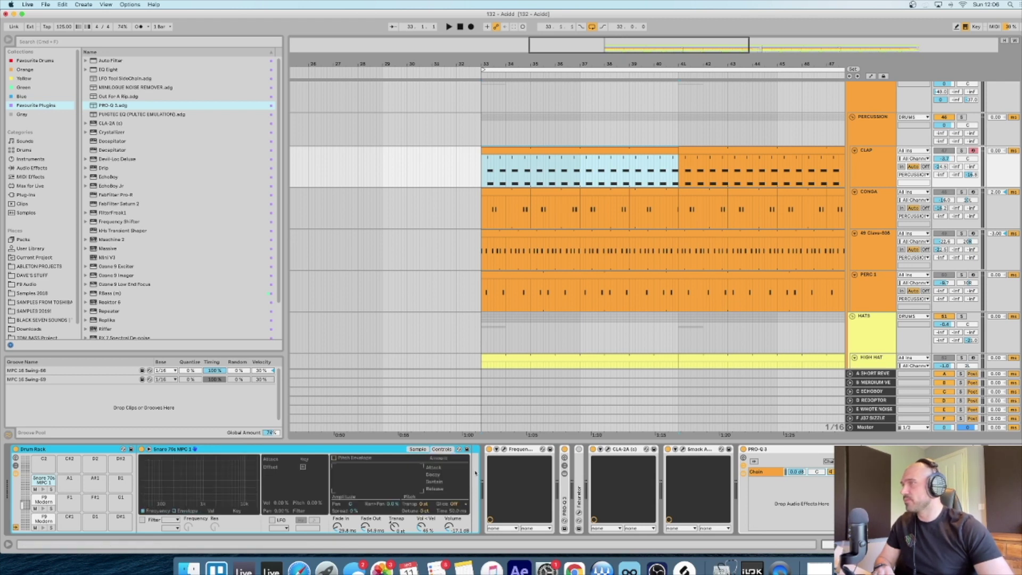
click(44, 501)
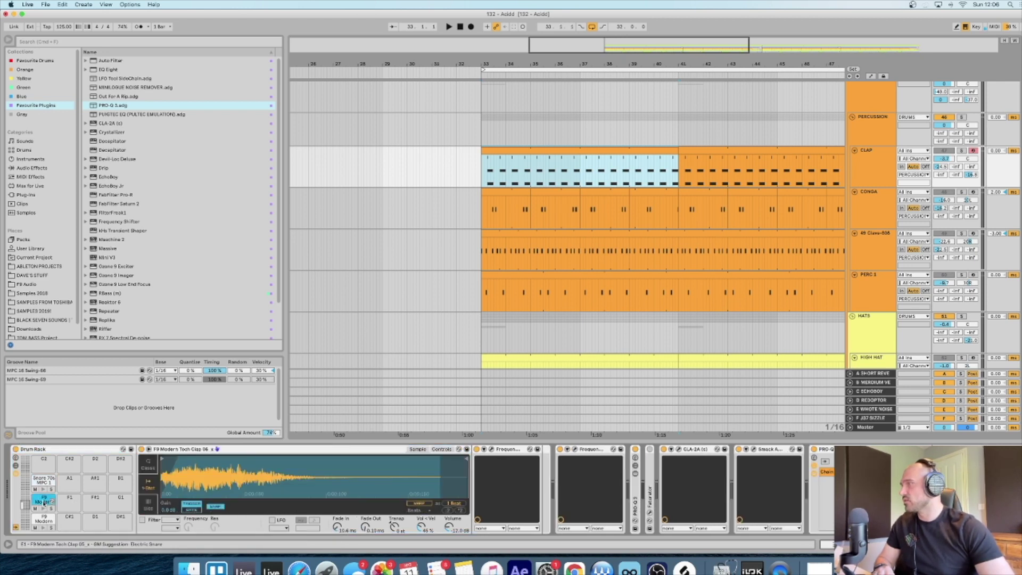
click(441, 449)
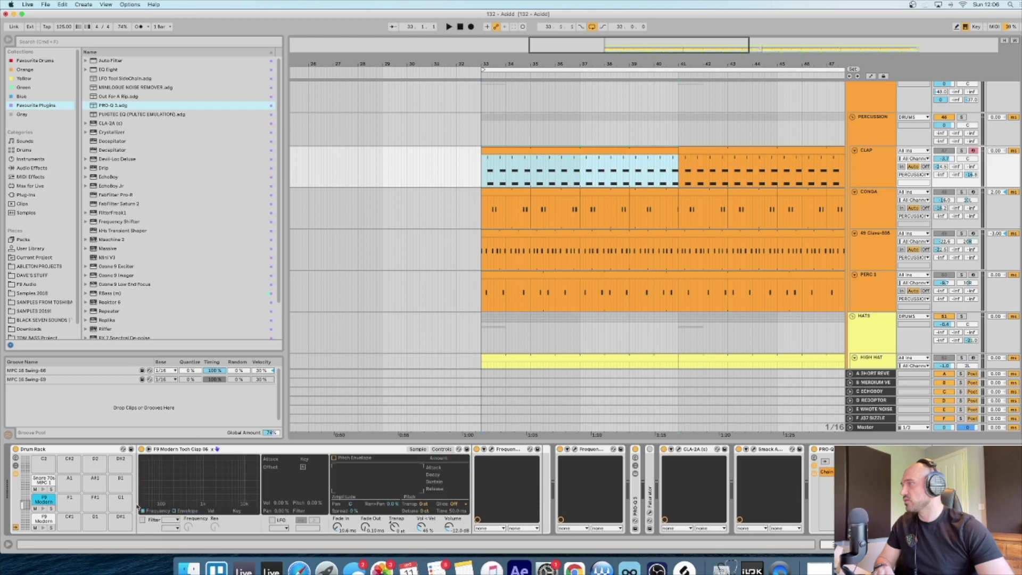
click(44, 520)
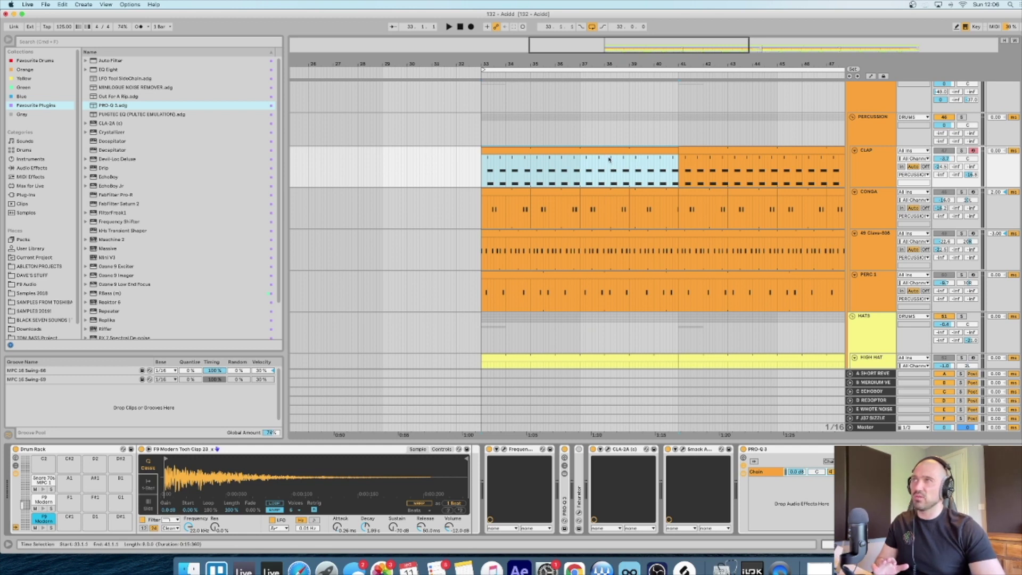
Review the CLAP clip's notes once more, and play the CLAP track soloed.
double_click(501, 163)
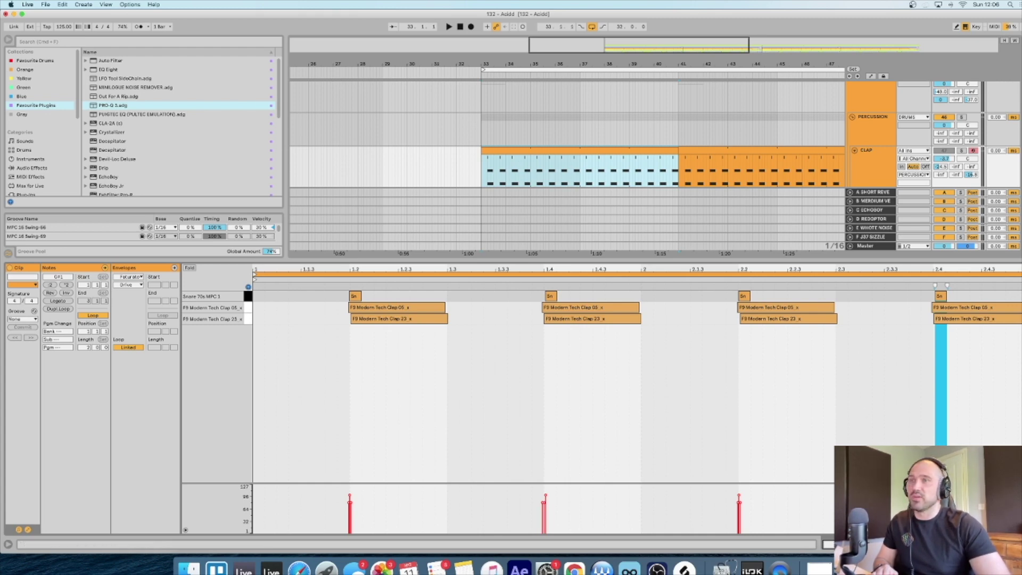
key(super+alt+l)
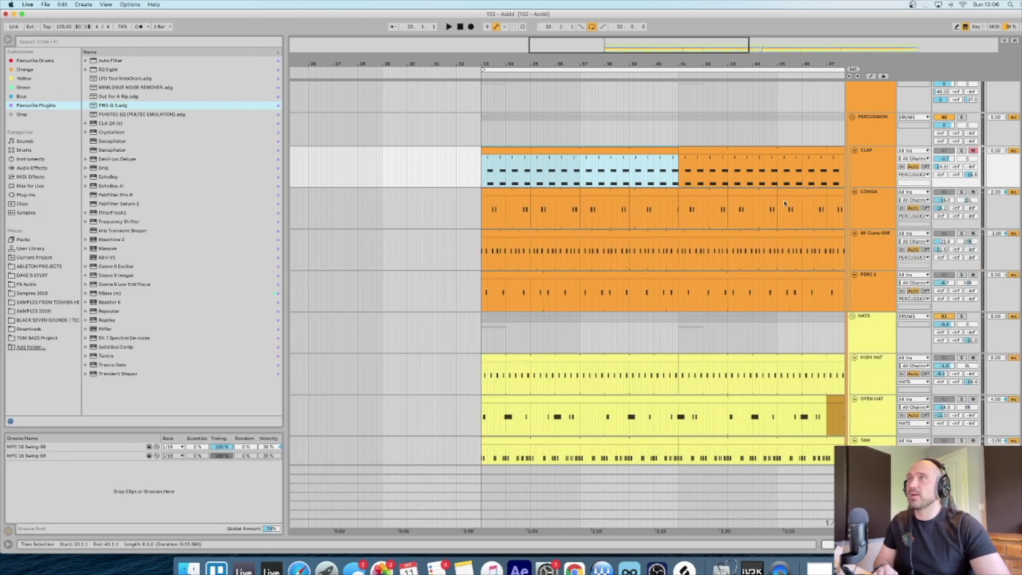
click(880, 169)
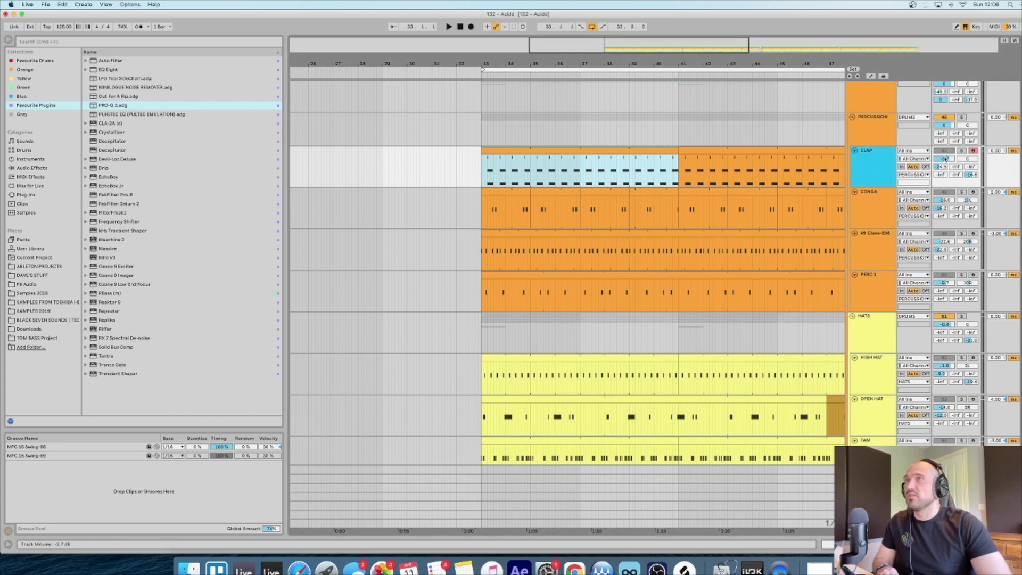
click(960, 150)
key(space)
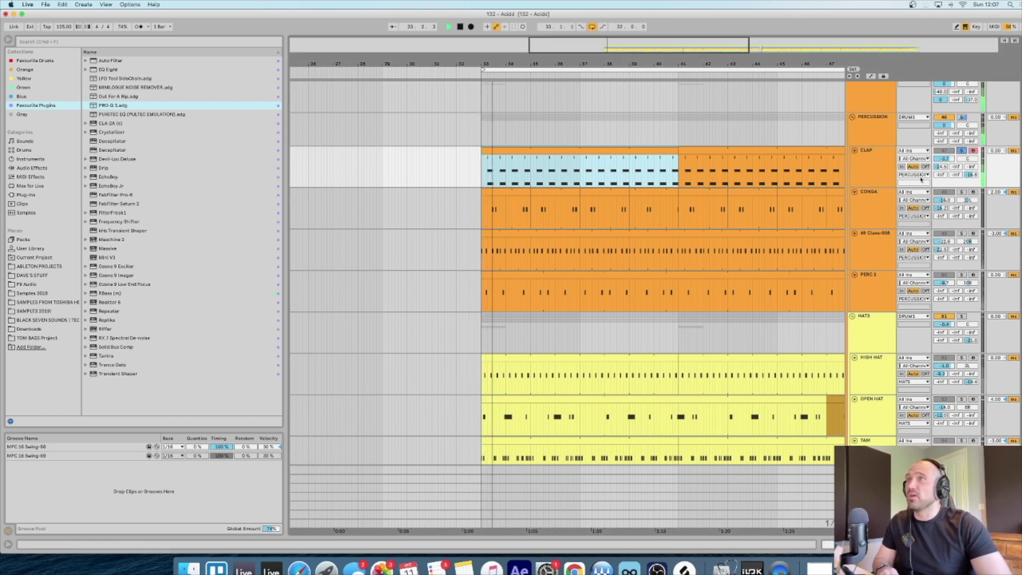
Check the CLAP notes during playback, and audition the two F9 Modern Tech Clap pads in the Drum Rack.
double_click(586, 149)
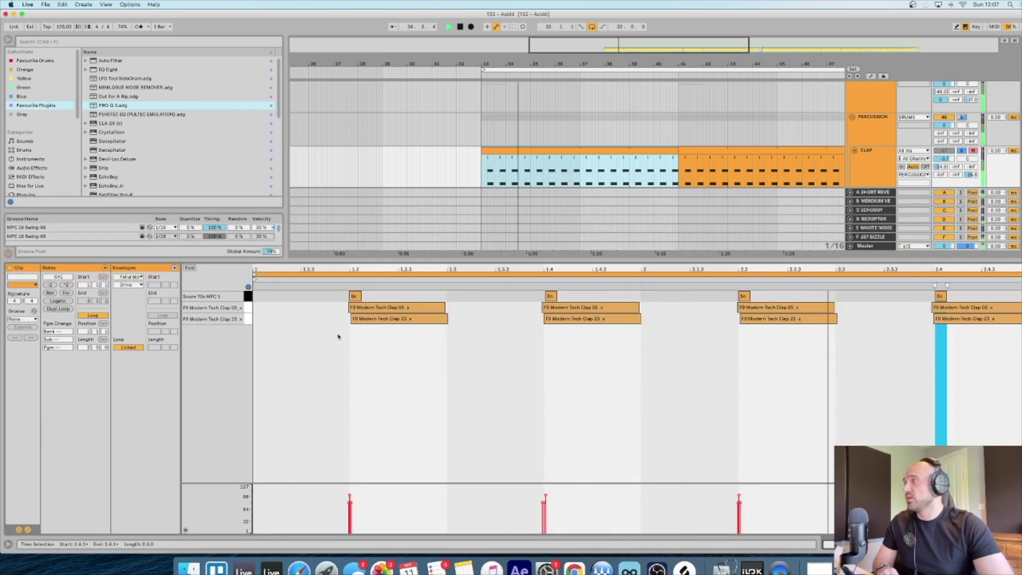
key(shift+Tab)
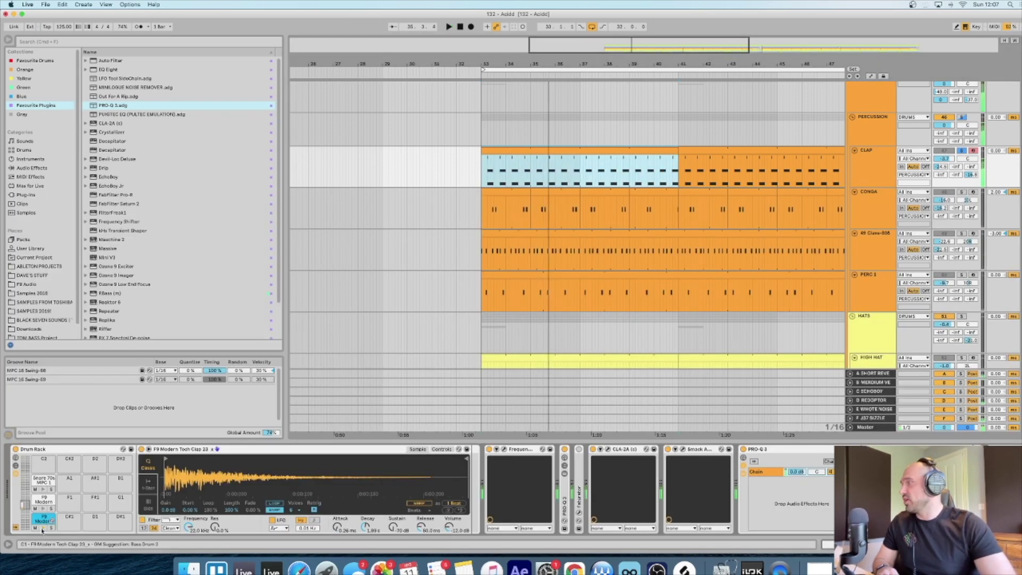
click(43, 508)
click(44, 528)
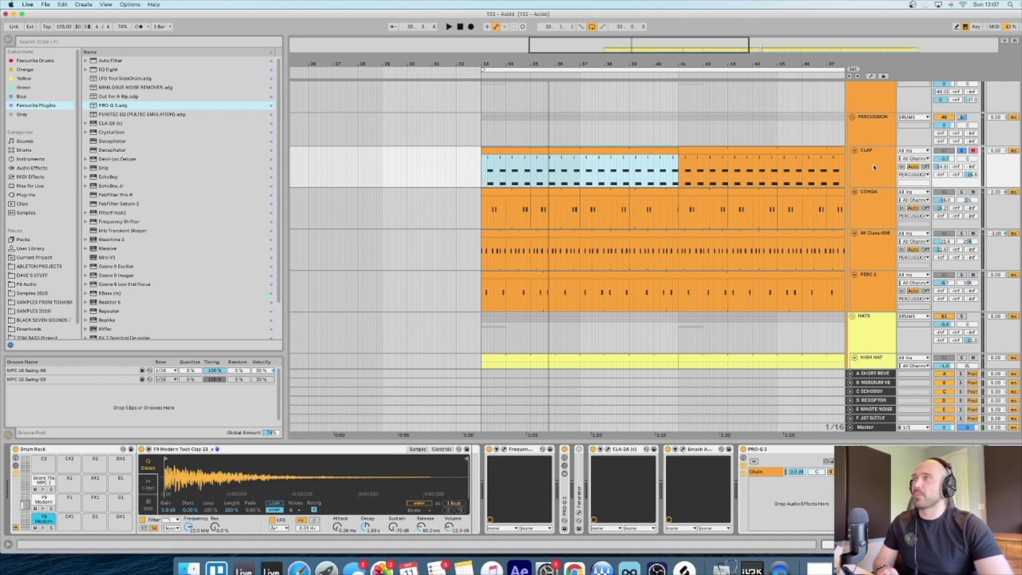
Open the Master track's Pro-Q 3 as an analyser while auditioning the CLAP rack's Clap 23 and Snare 70s pads, and close its window.
click(881, 429)
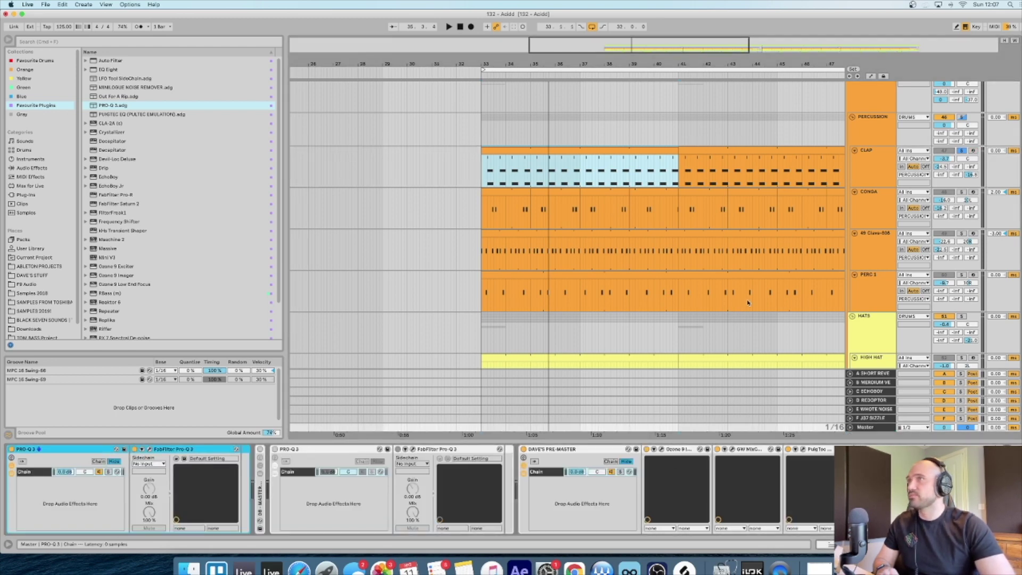
key(alt+super+p)
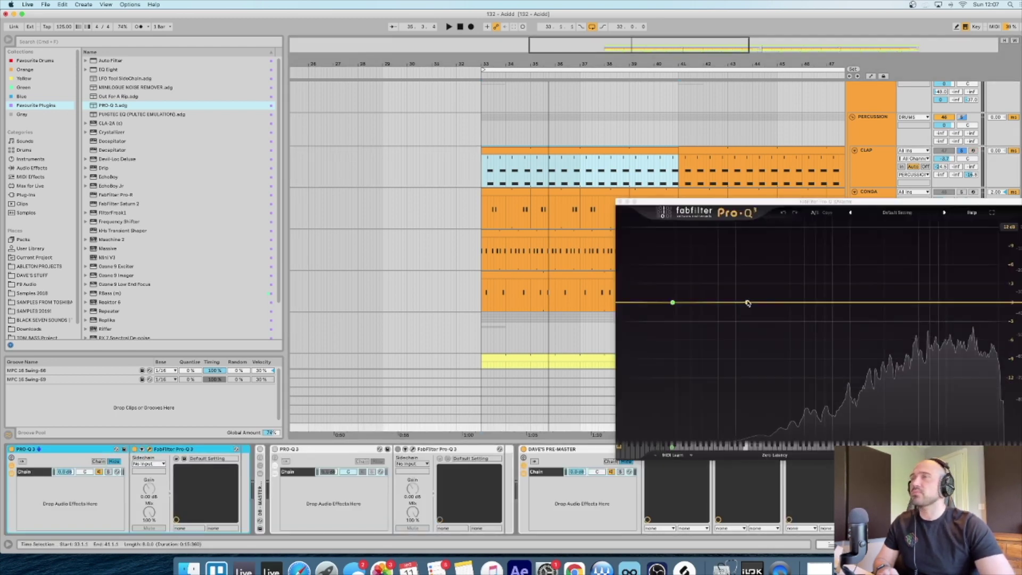
click(869, 167)
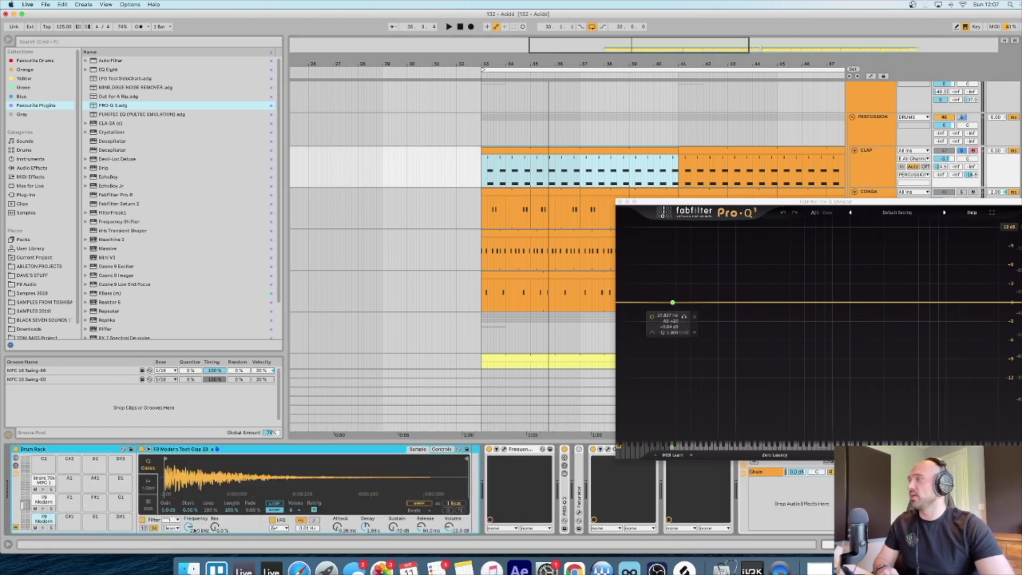
click(43, 524)
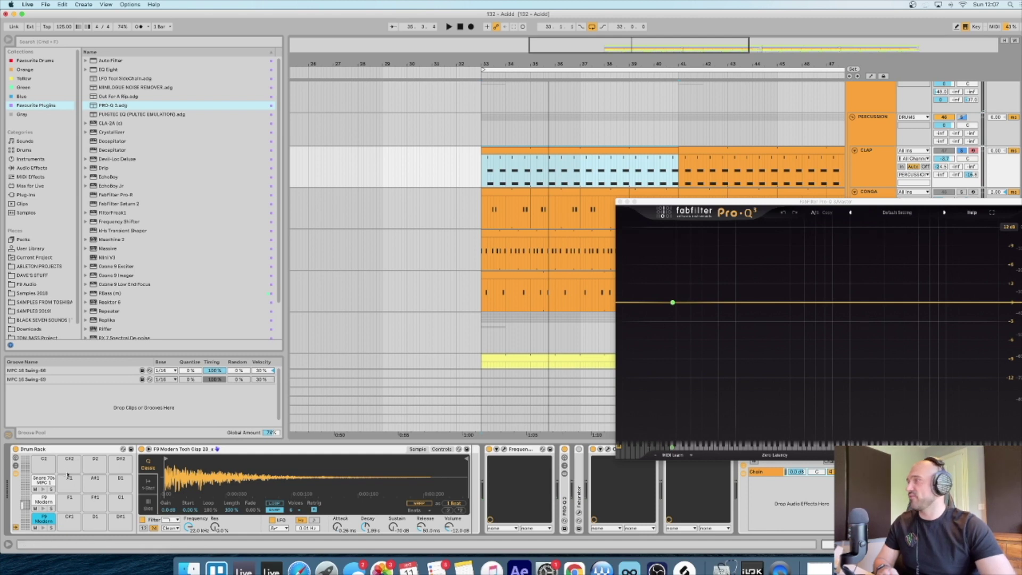
click(44, 489)
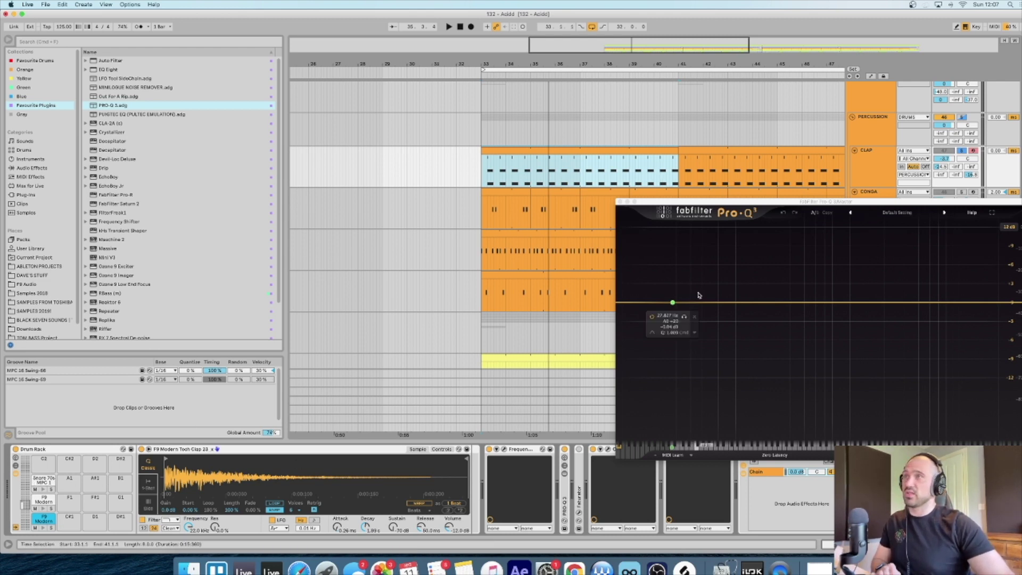
click(619, 202)
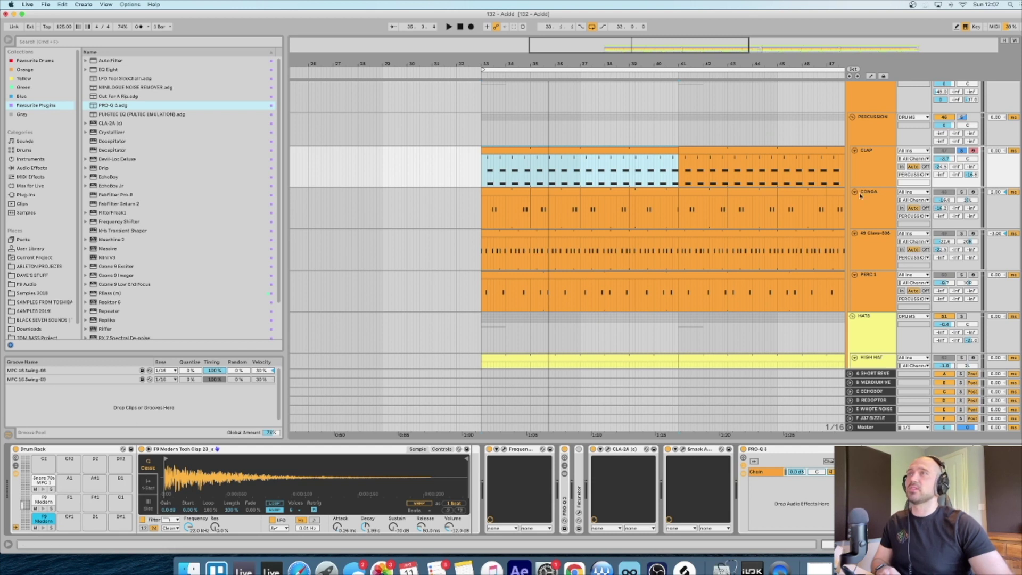
Play the CONGA track soloed and open the notes of its first clip.
click(874, 204)
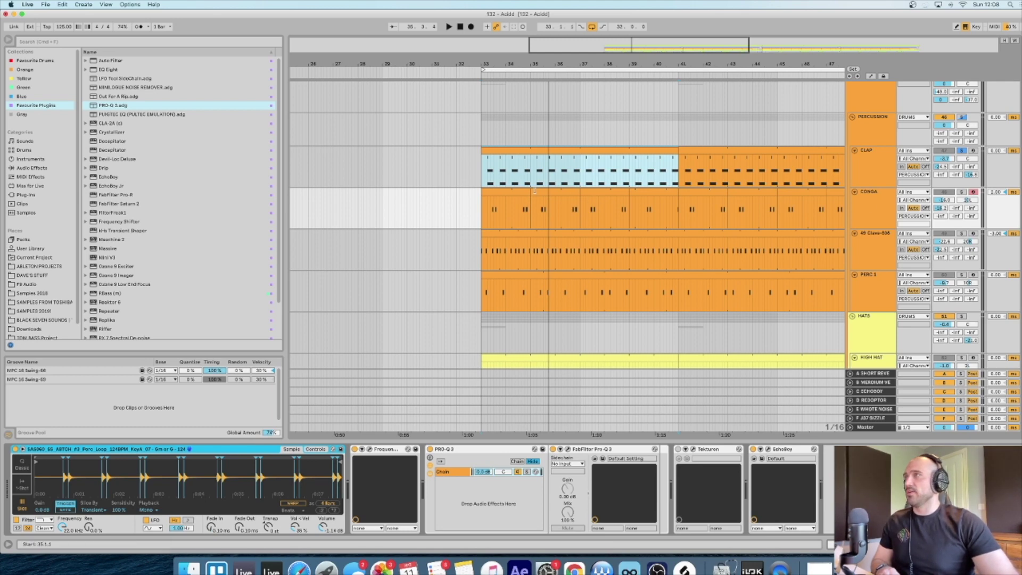
key(space)
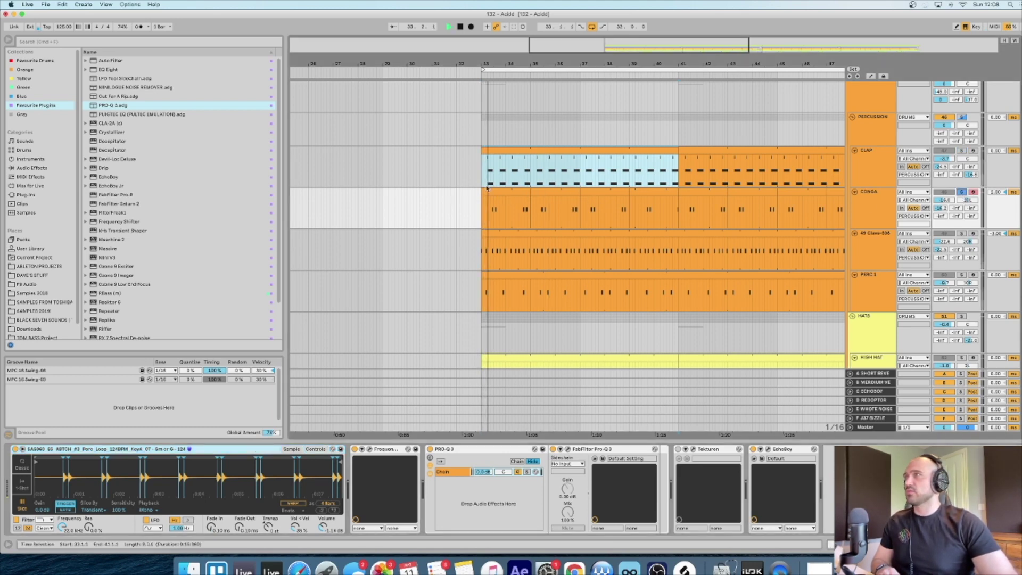
click(507, 194)
double_click(508, 194)
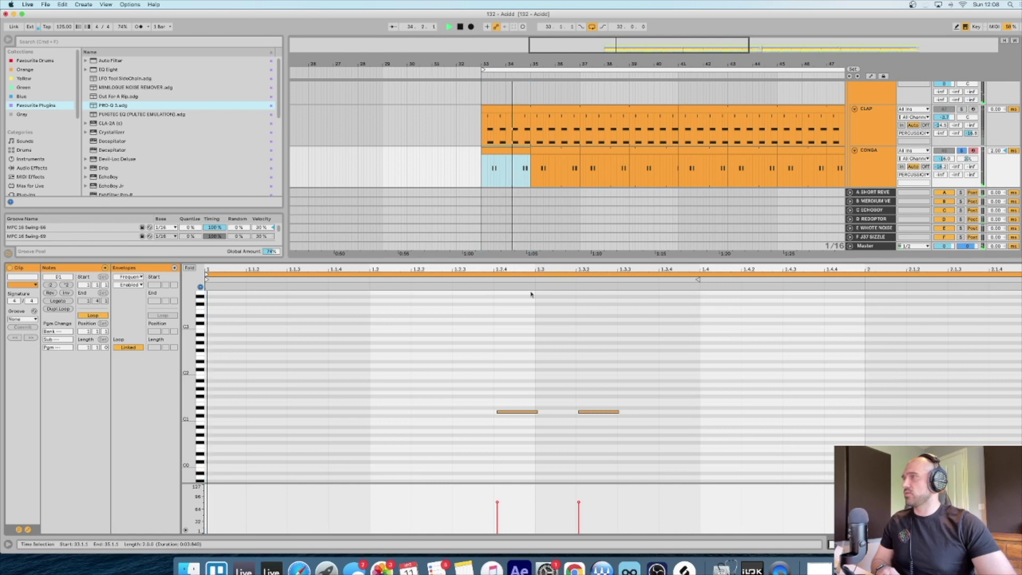
Examine the velocities of the first two notes in the CONGA clip and select both notes.
click(497, 503)
click(579, 502)
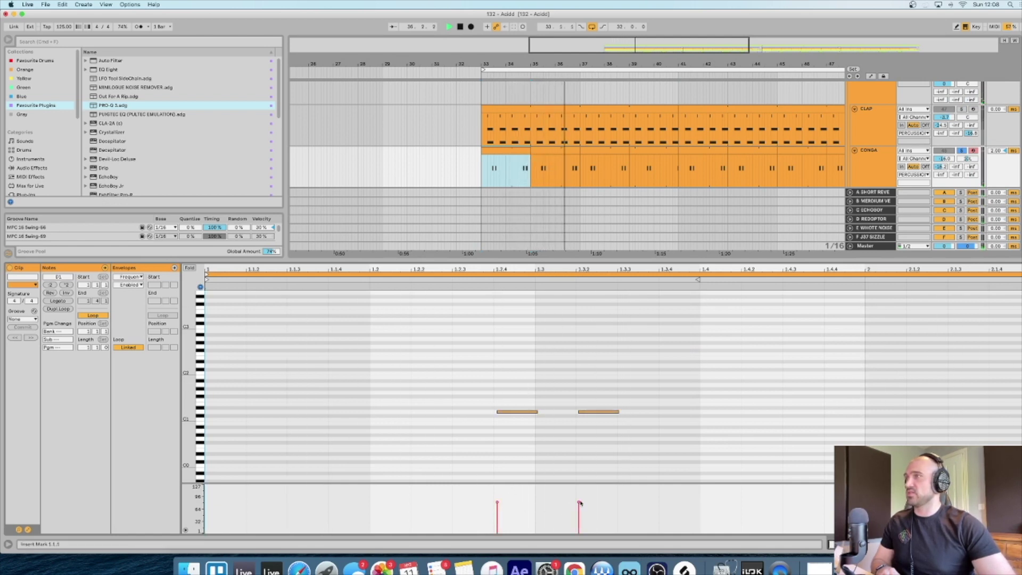
click(515, 506)
drag(506, 407, 619, 423)
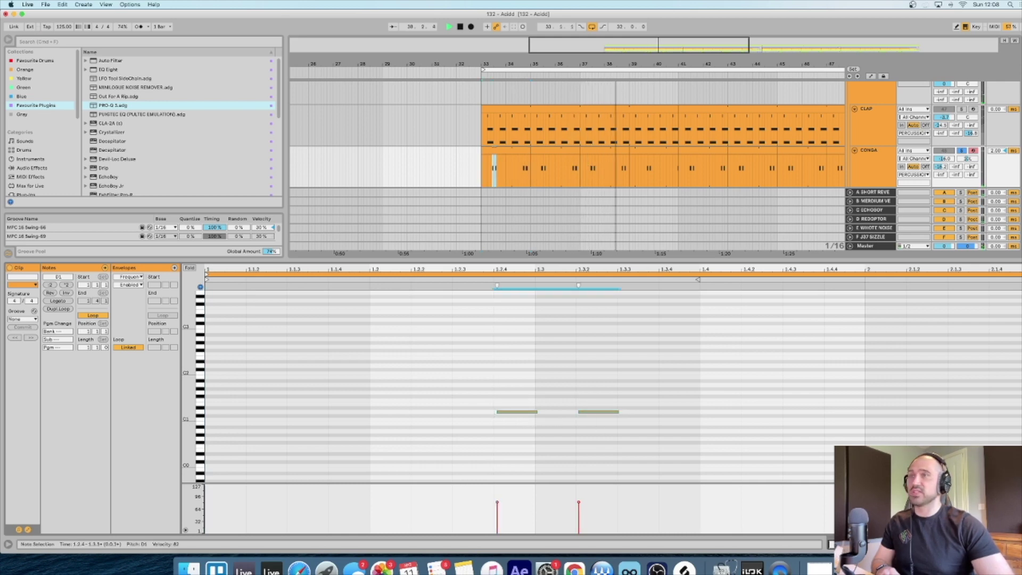
Show the CONGA track's device chain, and open its EchoBoy window clear of the track controls.
key(super+alt+l)
double_click(870, 168)
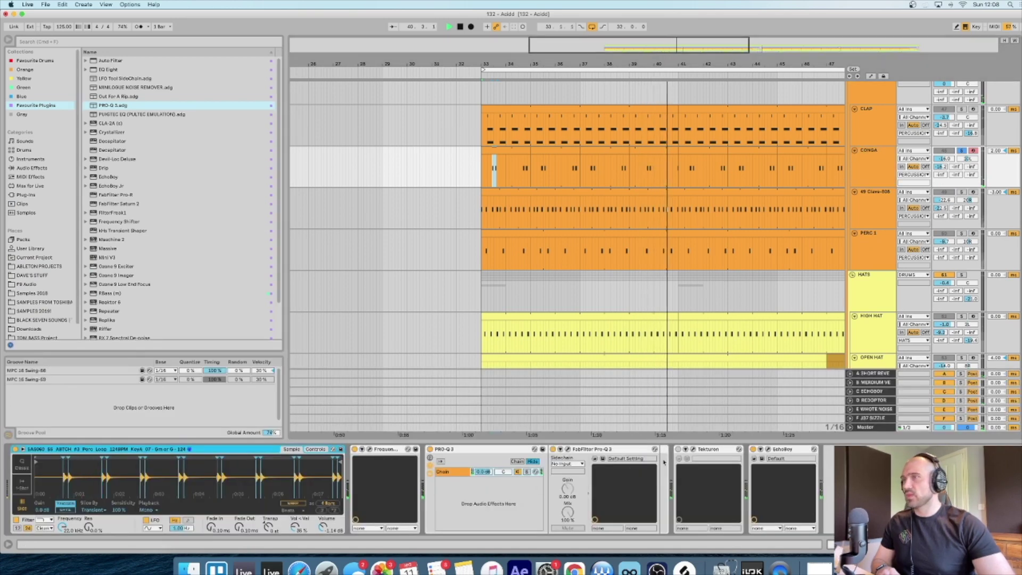
click(767, 449)
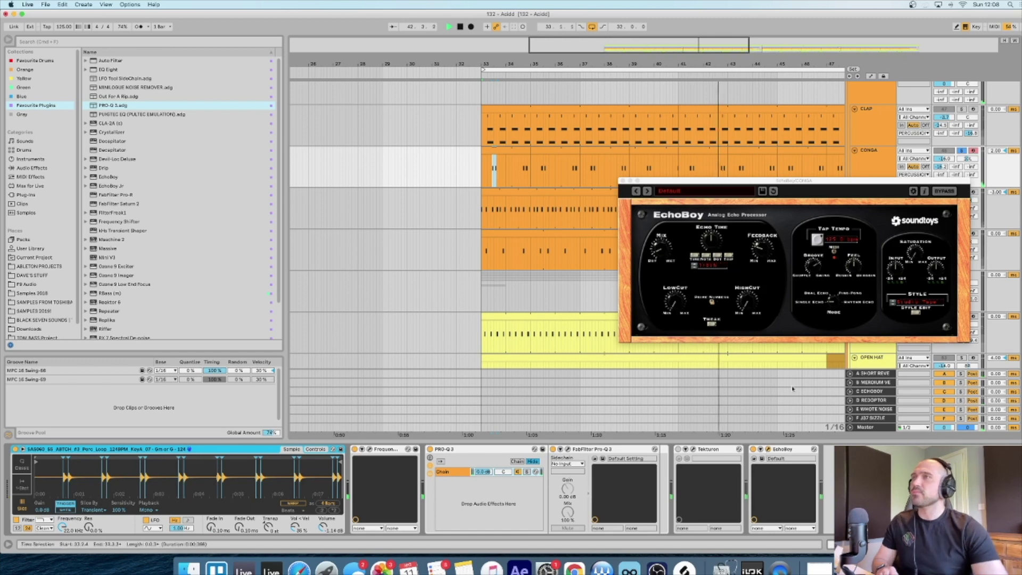
drag(818, 266, 690, 320)
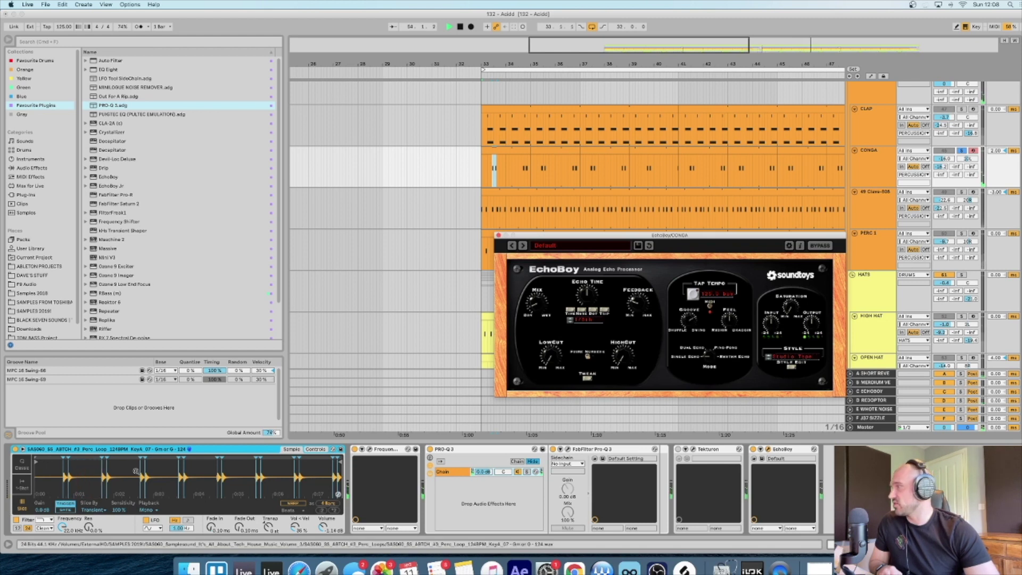
Compare the CONGA sampler's waveform and control settings, and open the Frequency Shifter on the same track.
click(316, 449)
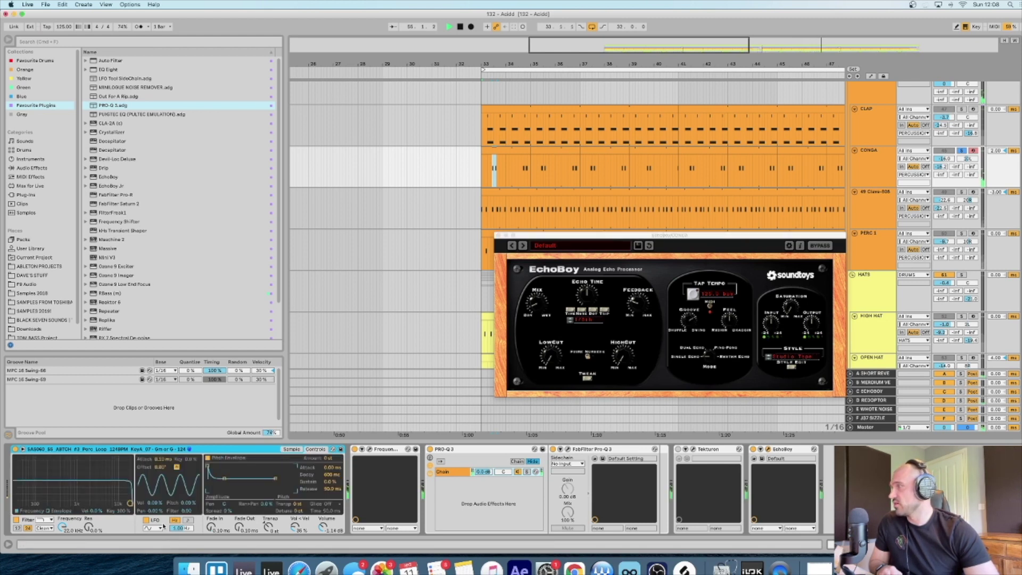
click(293, 450)
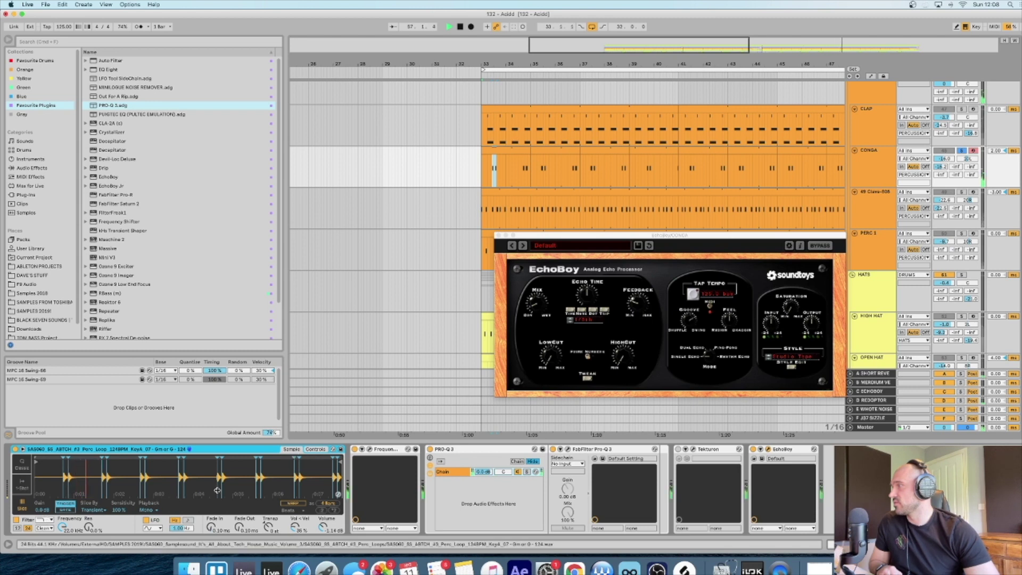
click(319, 450)
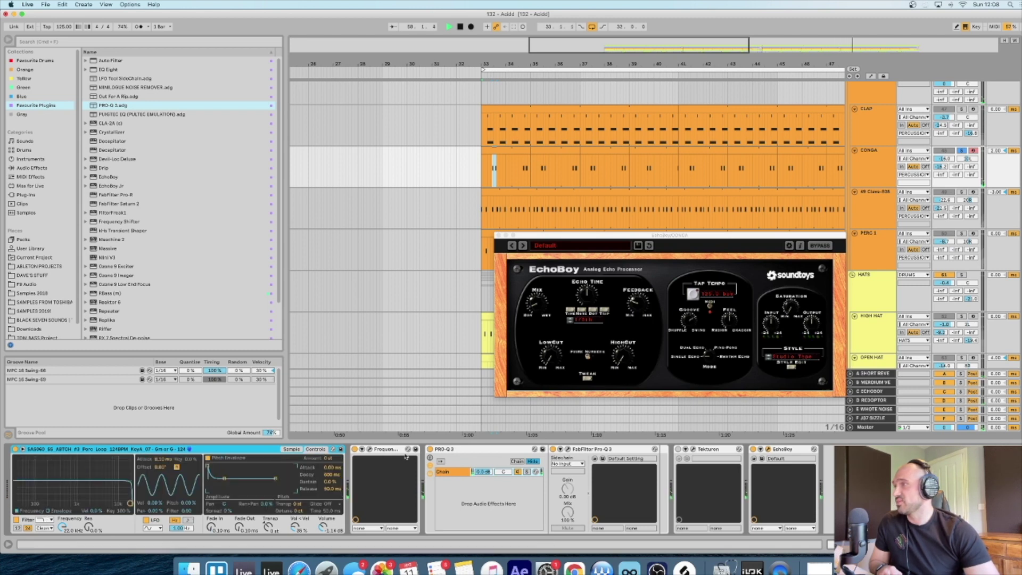
click(370, 450)
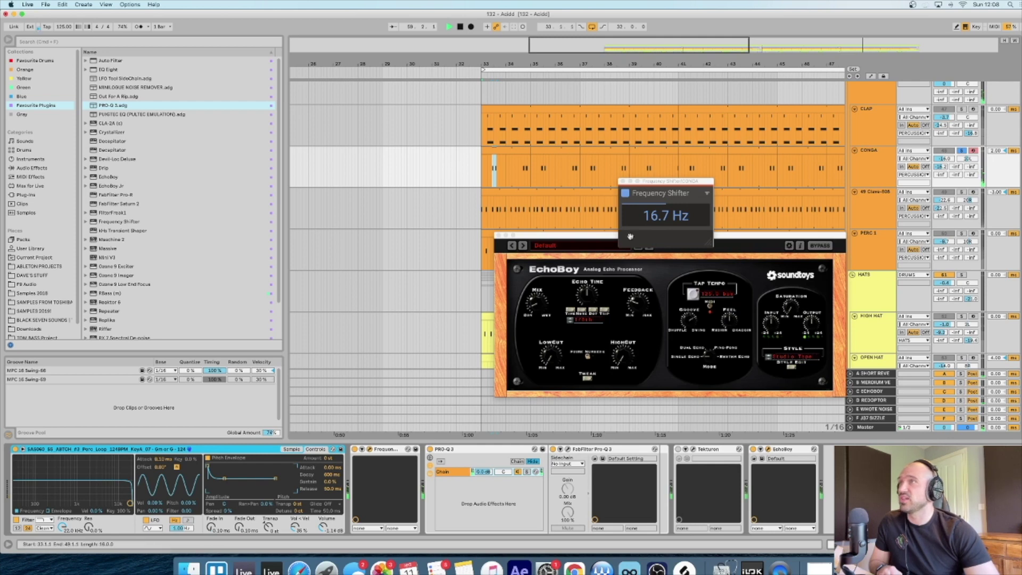
Move the EchoBoy window aside, and close both the EchoBoy and Frequency Shifter windows of the CONGA track.
drag(549, 240, 664, 284)
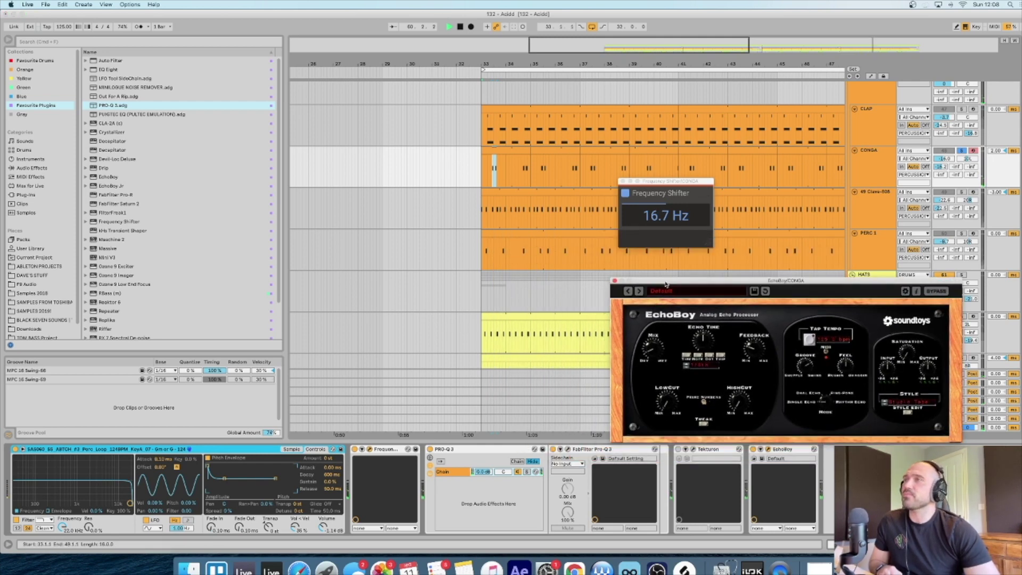
click(871, 169)
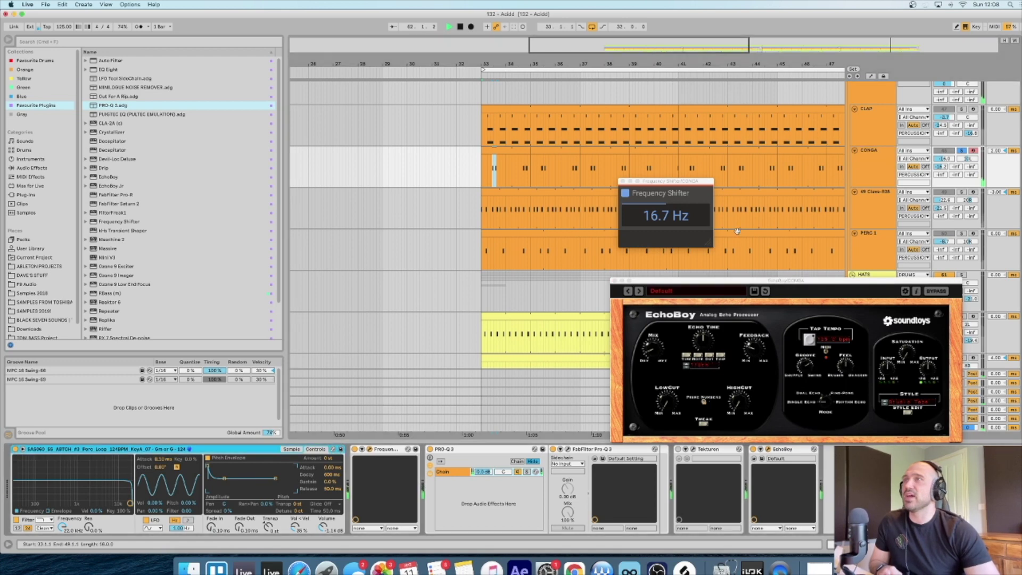
click(615, 281)
click(622, 180)
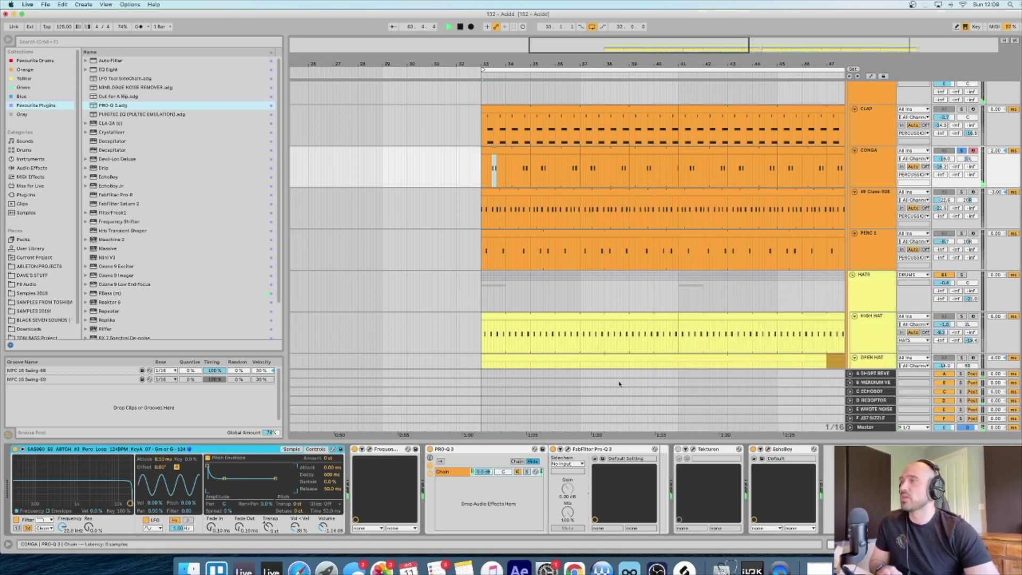
Examine the CONGA track's FabFilter Pro-Q 3 curve during playback and close its window.
click(568, 449)
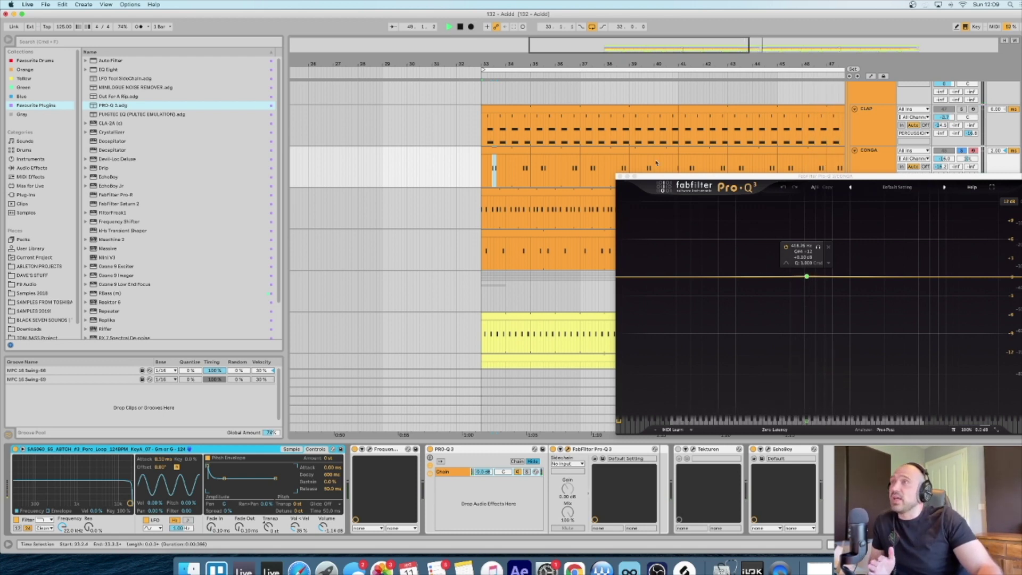
drag(669, 177, 658, 183)
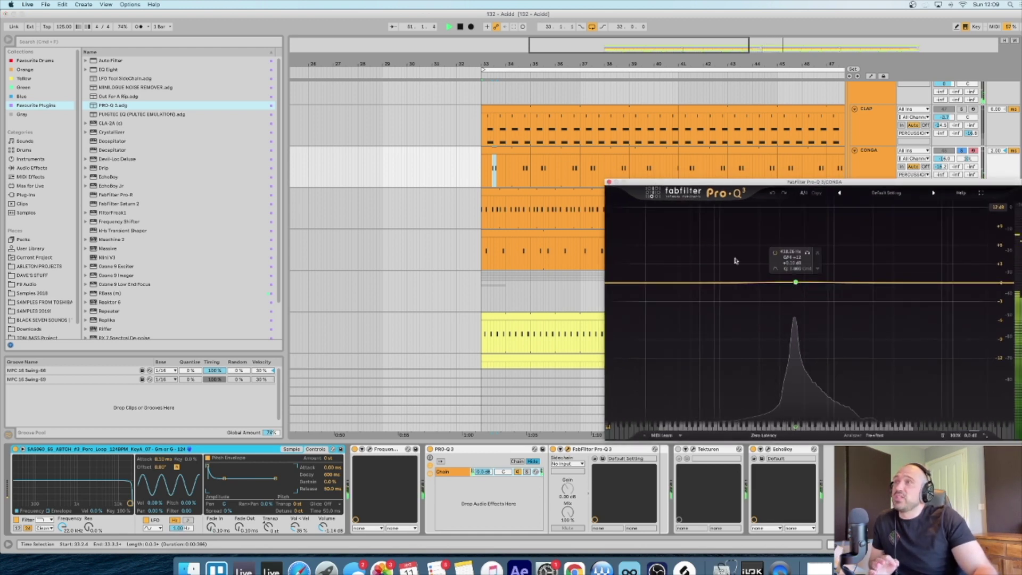
click(609, 182)
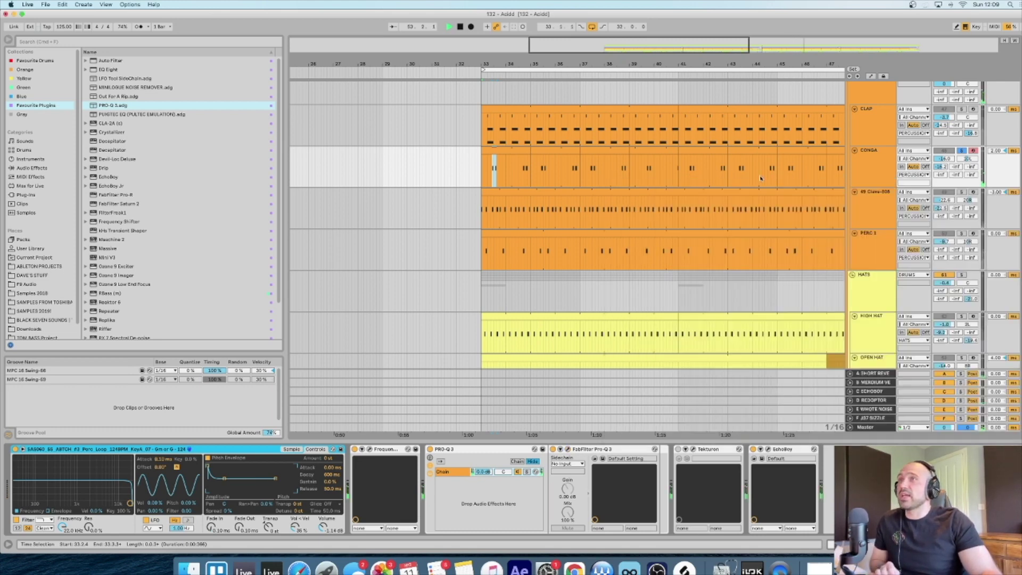
Show the Snare 70s MPC pad in the CLAP track's drum rack, stop playback and solo the CLAP track.
click(875, 124)
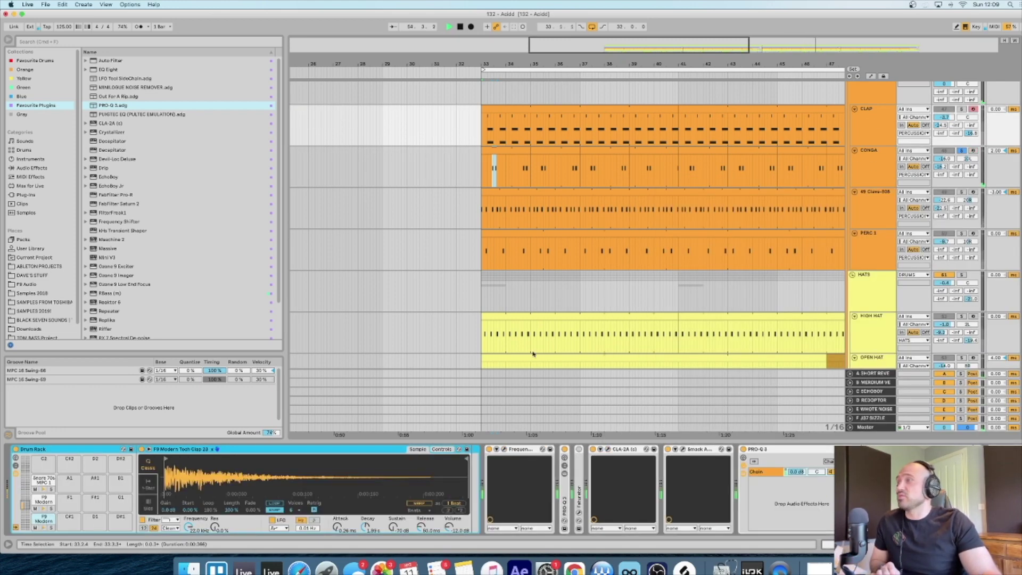
click(45, 480)
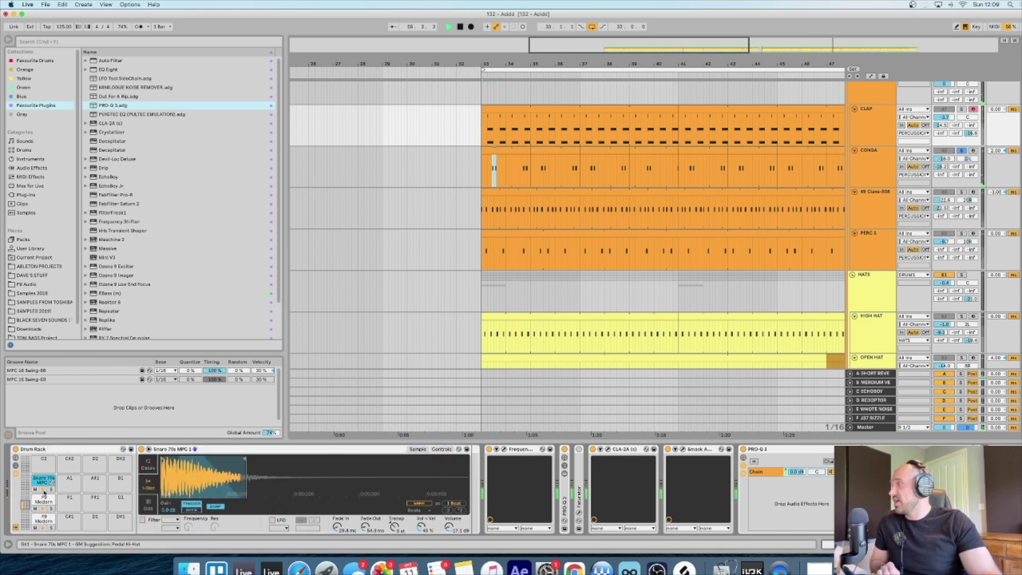
key(space)
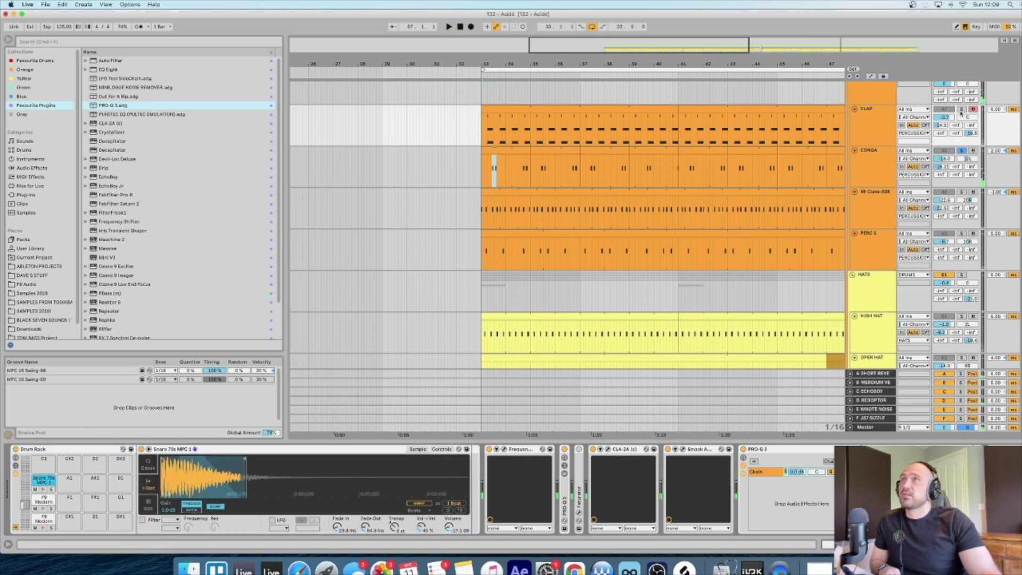
click(962, 108)
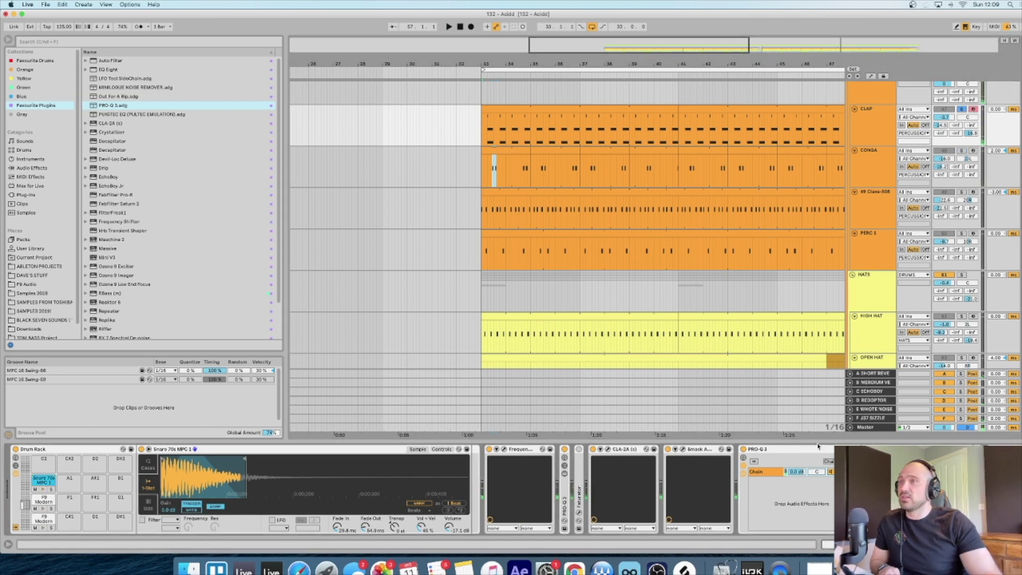
Audition the clap snare through the CLAP track's Pro-Q 3, inspect its low-cut band, and close the equalizer.
click(754, 461)
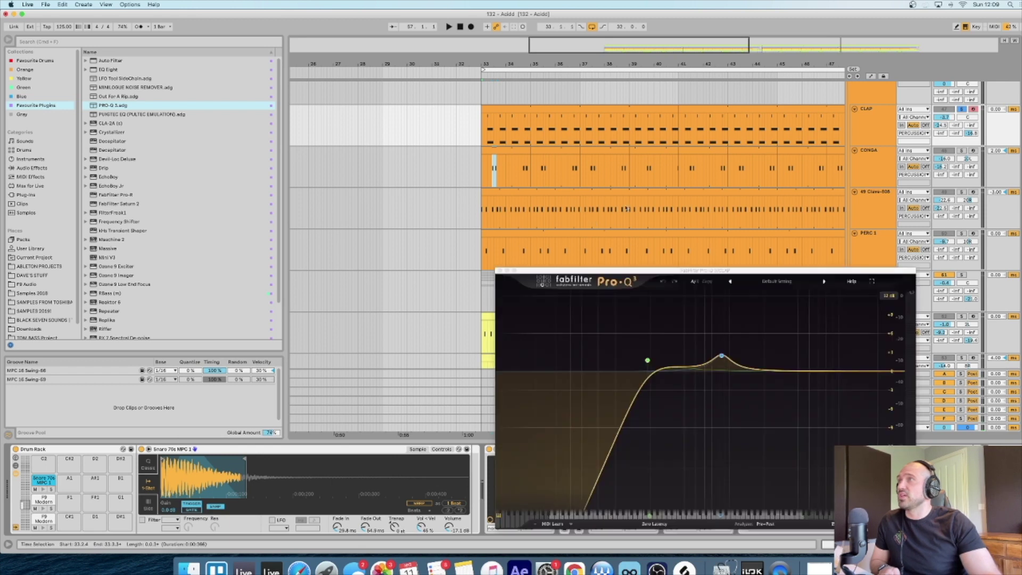
key(space)
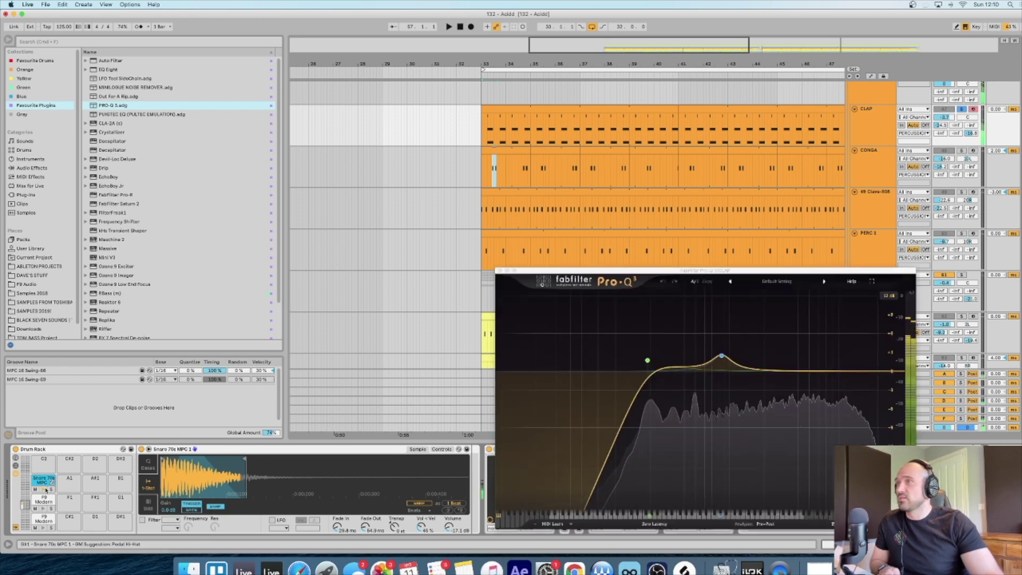
click(647, 360)
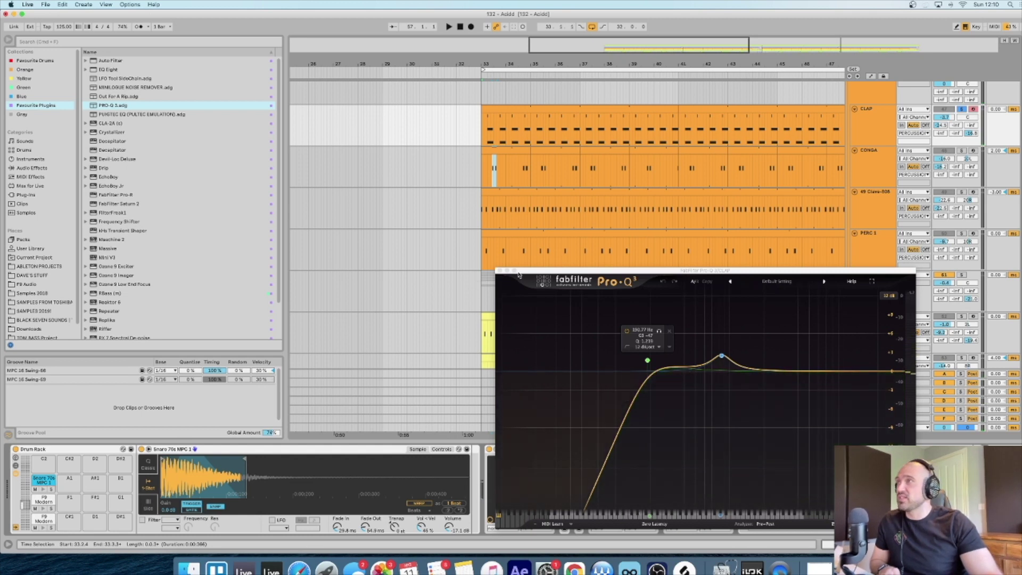
click(500, 270)
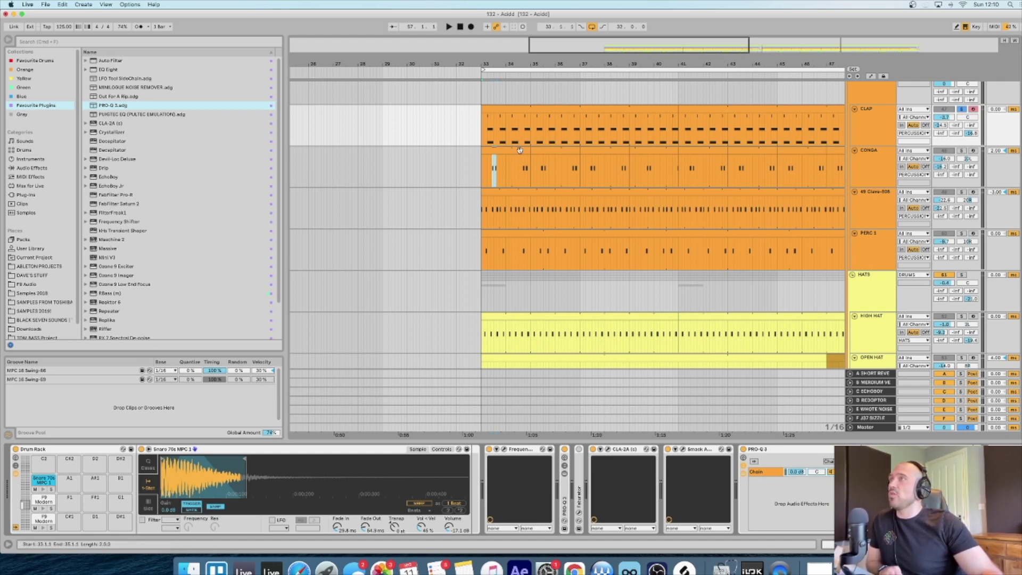
Return to the CONGA track's device chain, review its EchoBoy settings and close the window.
click(875, 160)
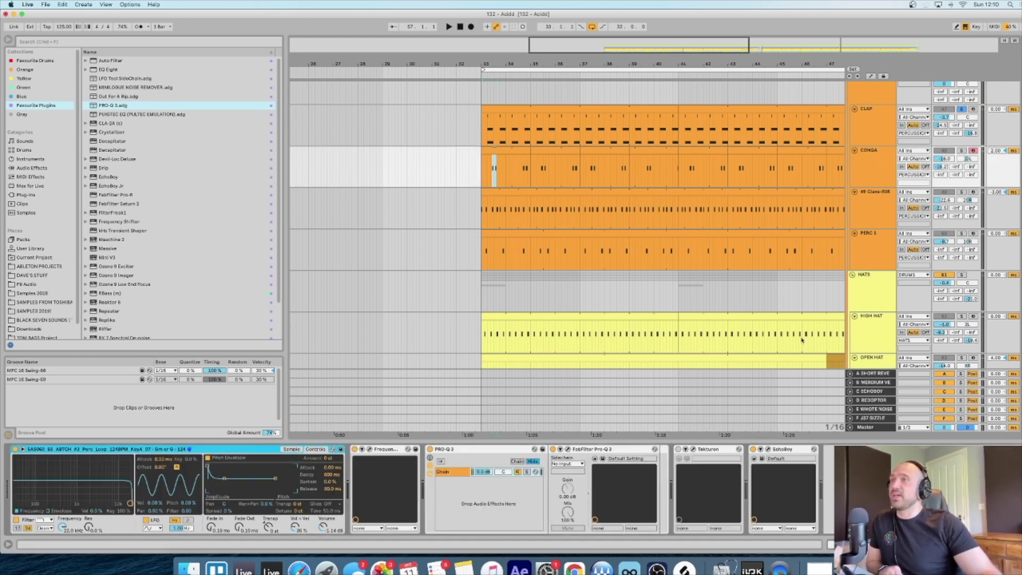
click(768, 450)
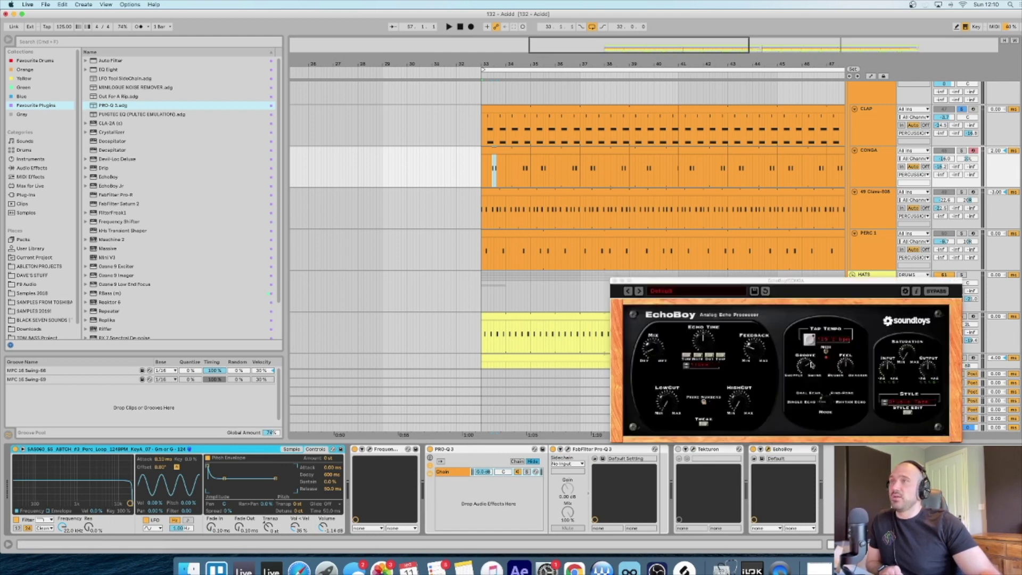
click(615, 281)
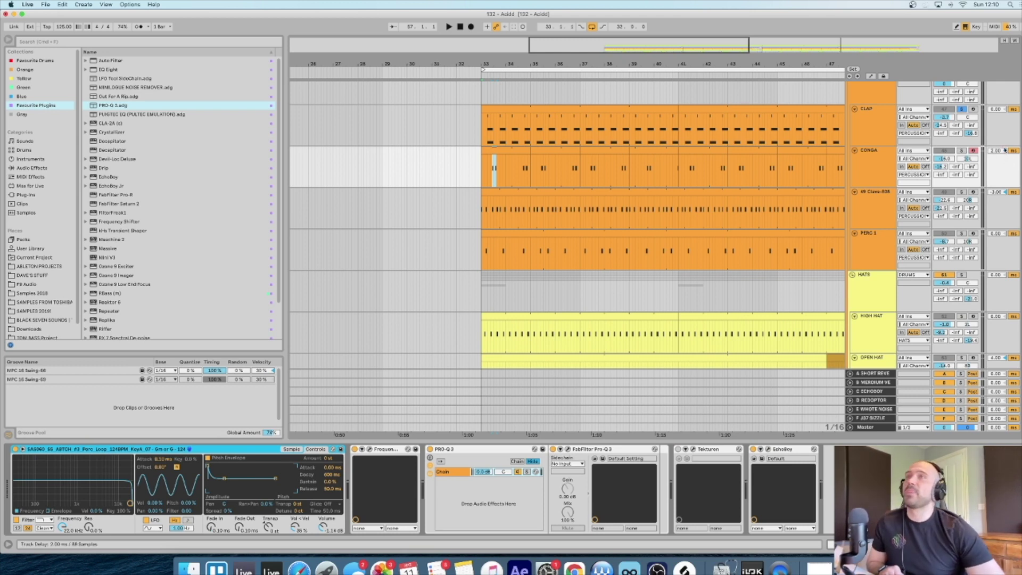
Examine the two notes in the first CONGA clip and the CONGA track delay, and hide the clip details.
double_click(521, 150)
drag(486, 392, 624, 435)
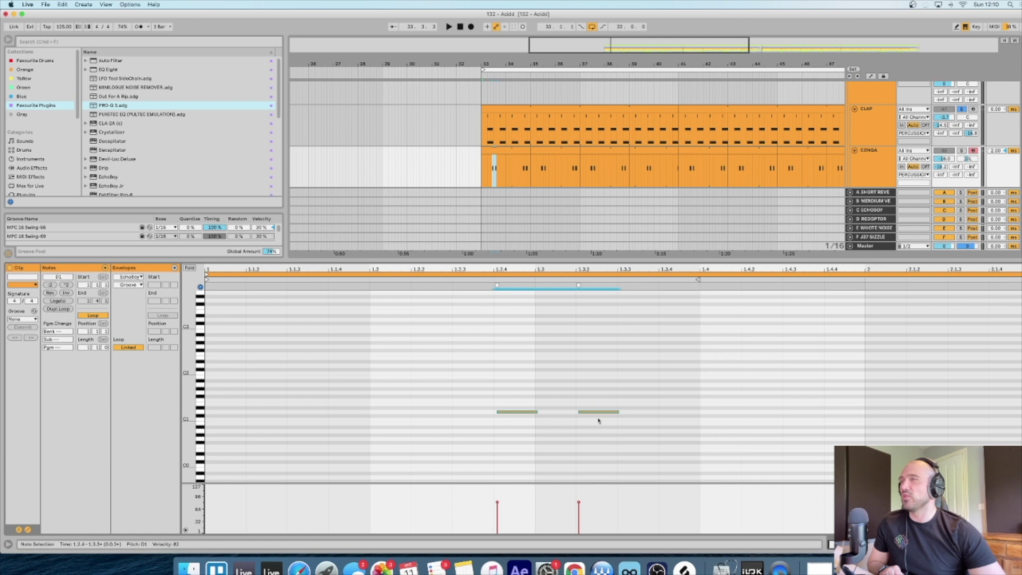
click(997, 151)
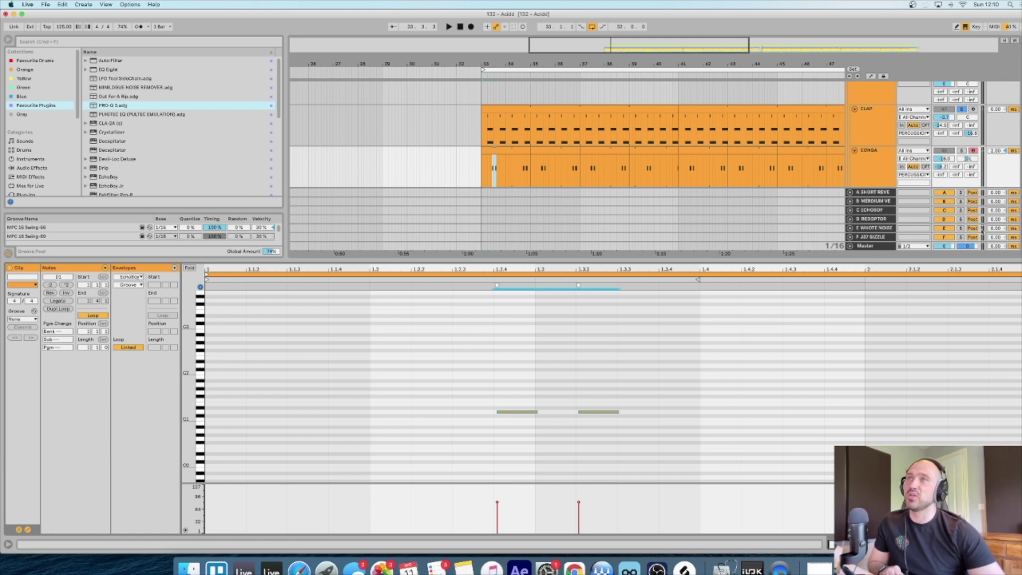
key(super+alt+l)
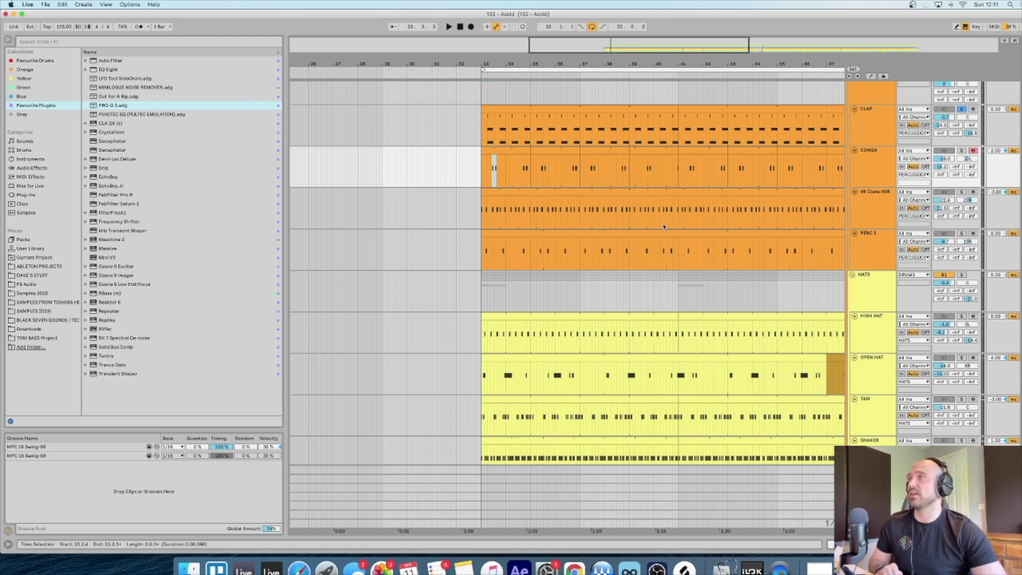
Show the Clave-808 track's device chain and select its first clip in the arrangement.
drag(630, 61, 566, 59)
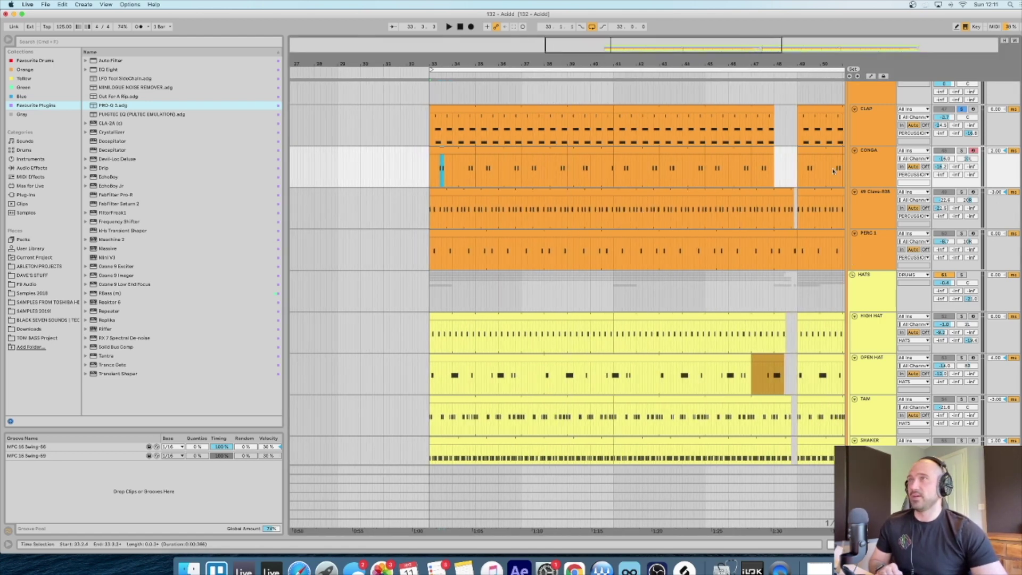
double_click(871, 166)
click(550, 189)
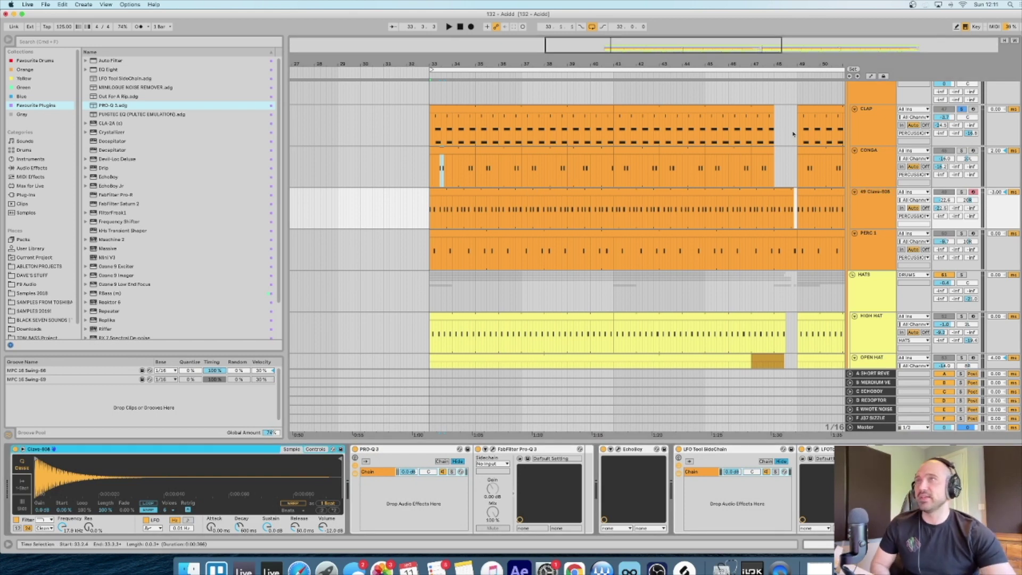
click(530, 194)
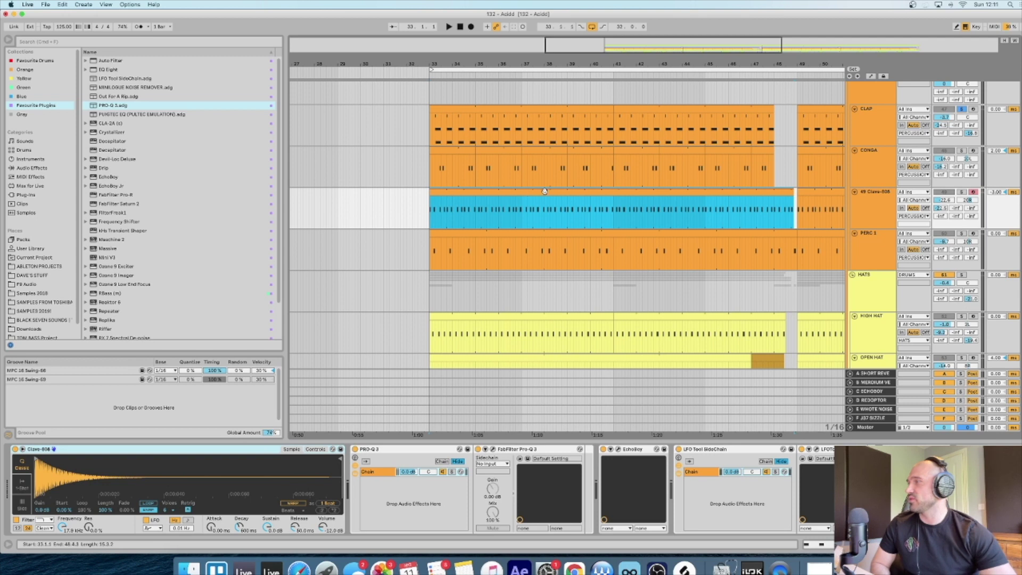
Show the Clave-808 sampler's control settings, including its LFO, and play the track soloed from bar 33.
click(314, 450)
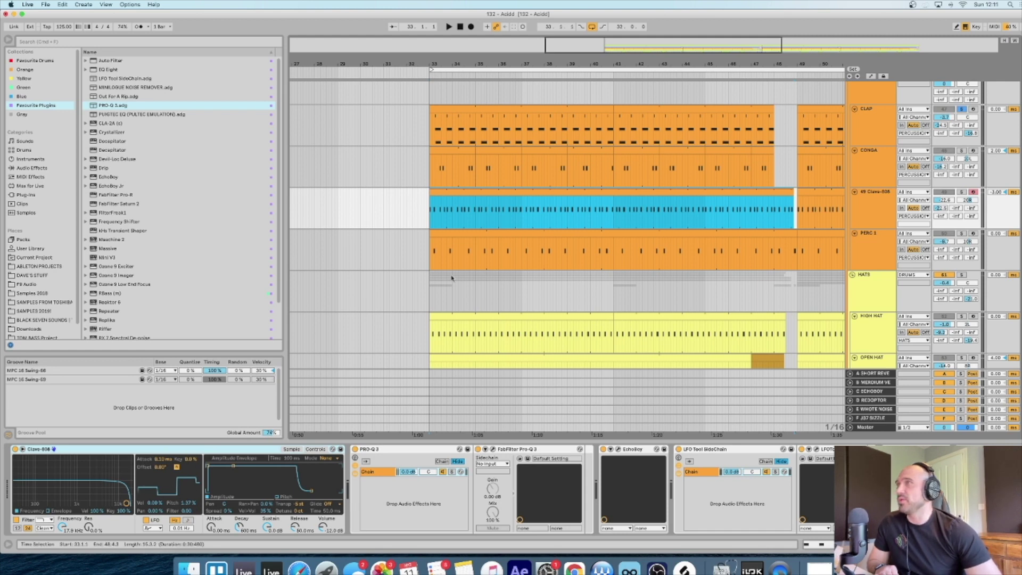
click(147, 521)
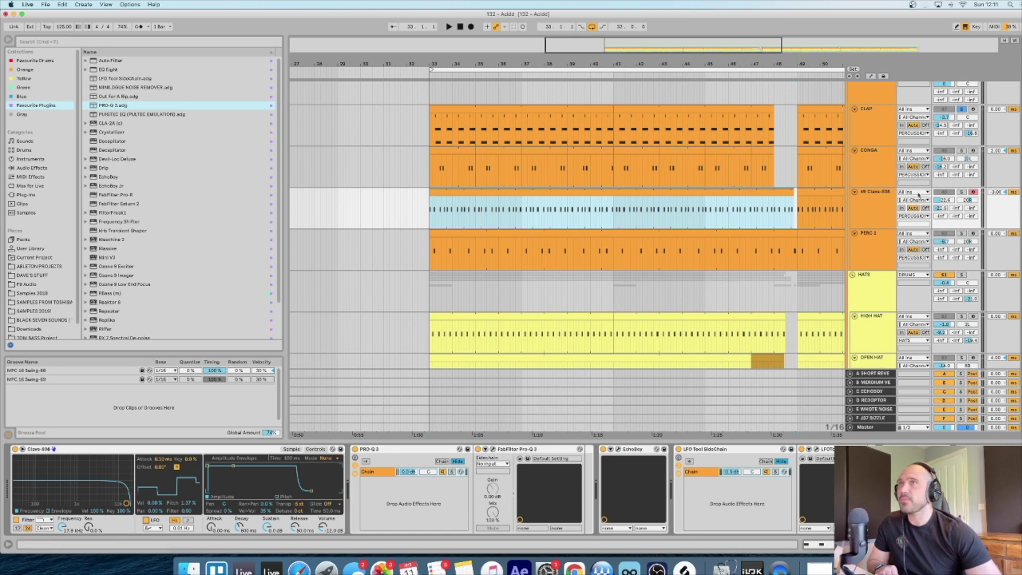
click(456, 192)
click(961, 192)
key(space)
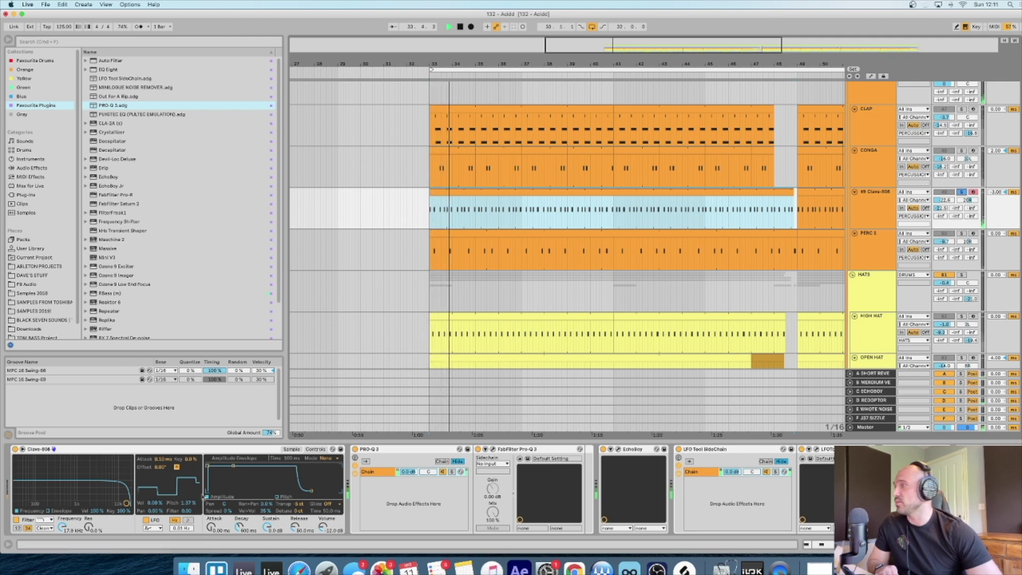
Stop playback, compare the sine waveform for the Clave-808 sampler's LFO, and restore the random stepped waveform.
click(155, 528)
key(space)
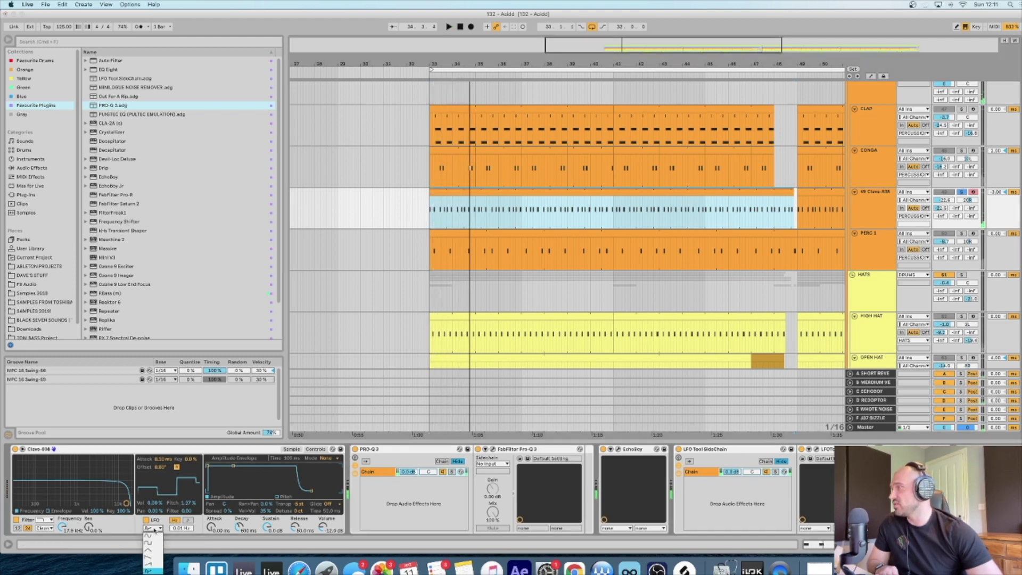
click(149, 571)
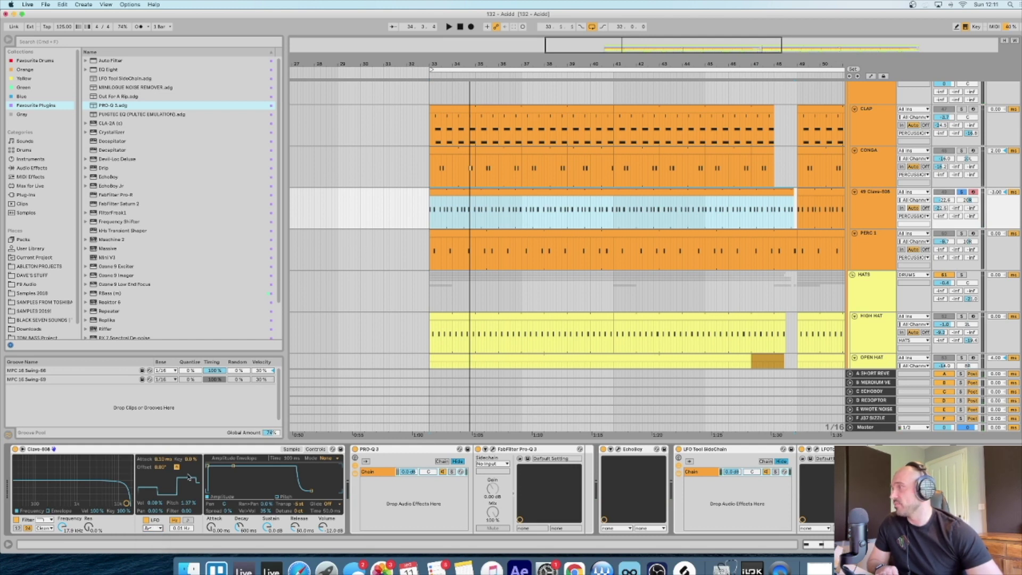
click(161, 529)
click(154, 535)
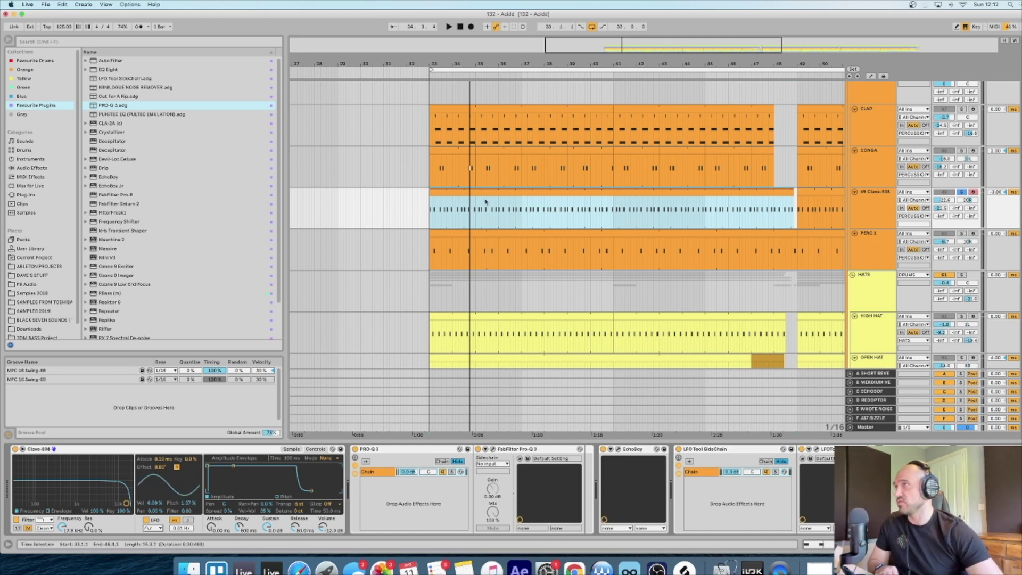
click(158, 529)
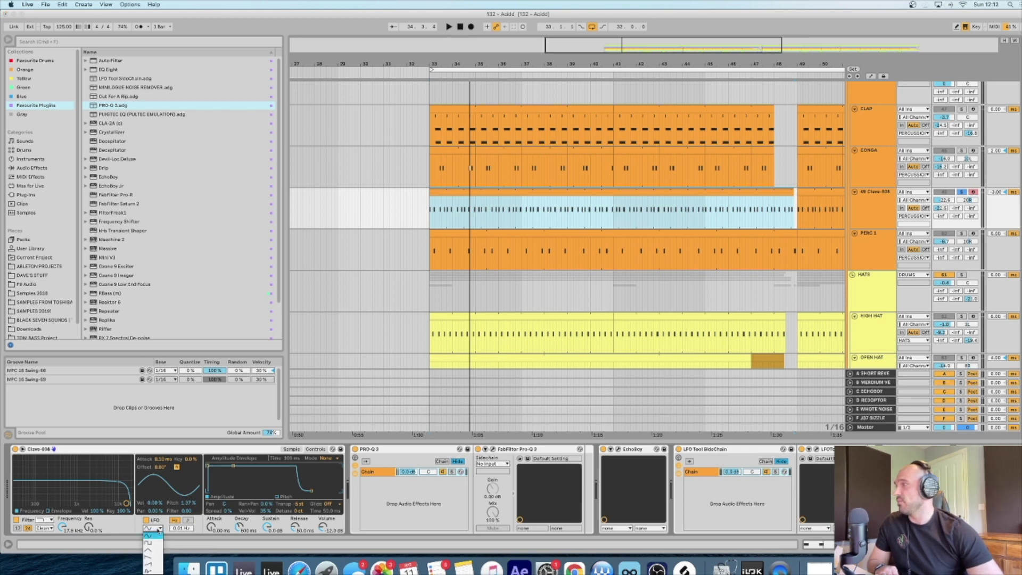
click(153, 570)
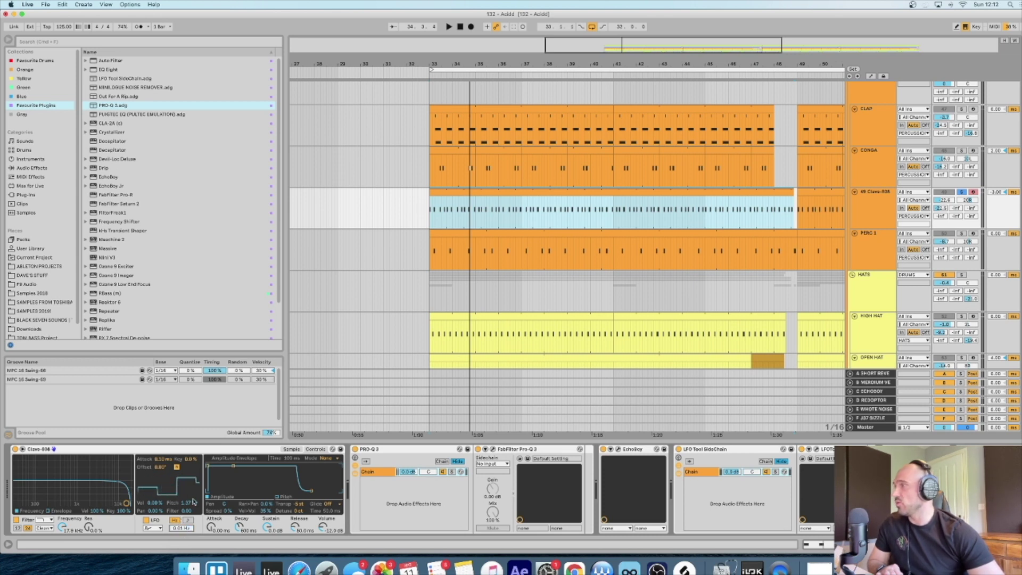
Audition different LFO pitch amounts on the Clave-808 sampler, settle on 2.20 %, and open the track's EchoBoy.
key(space)
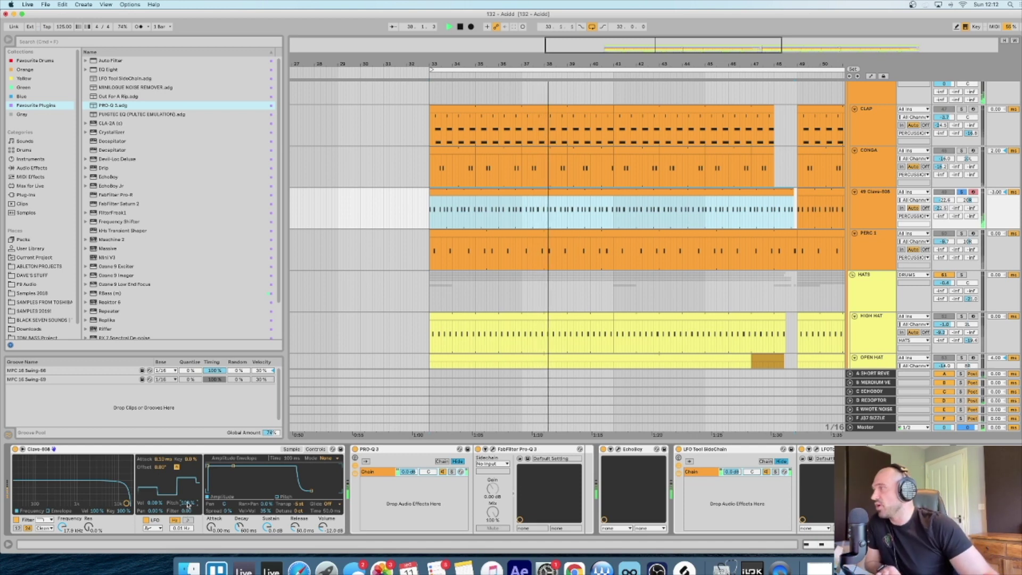
drag(187, 505, 182, 509)
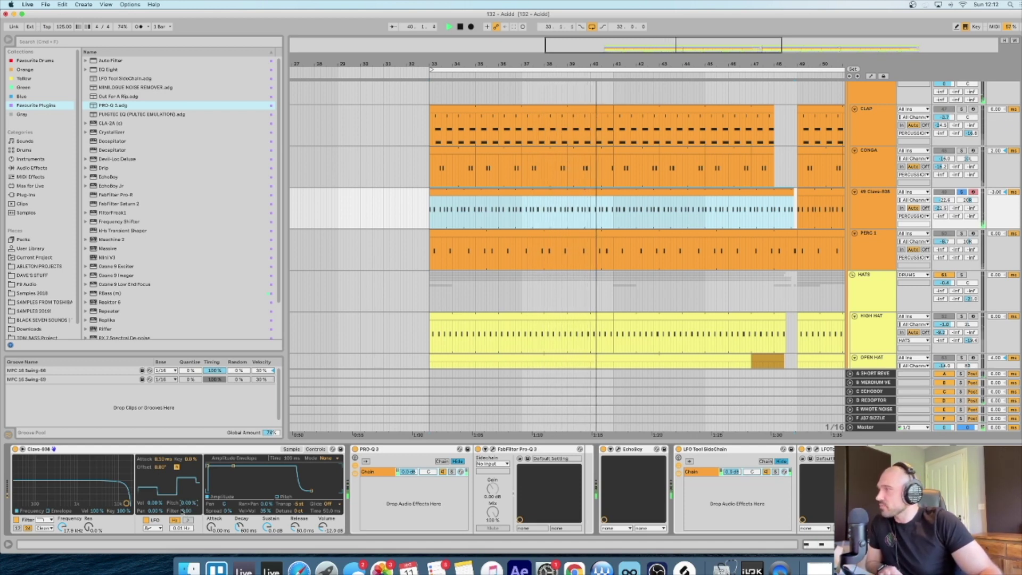
drag(187, 503, 183, 510)
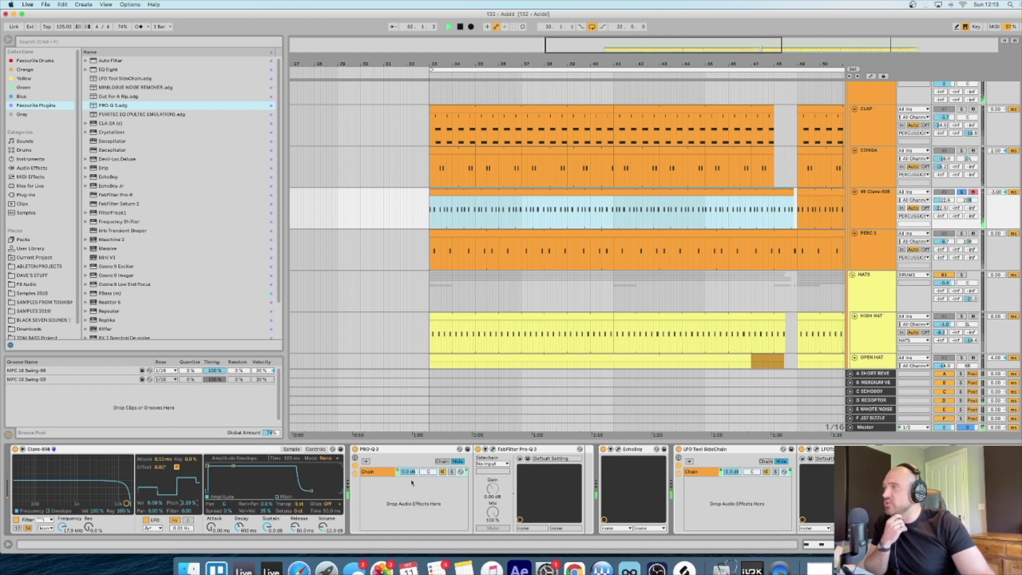
click(618, 450)
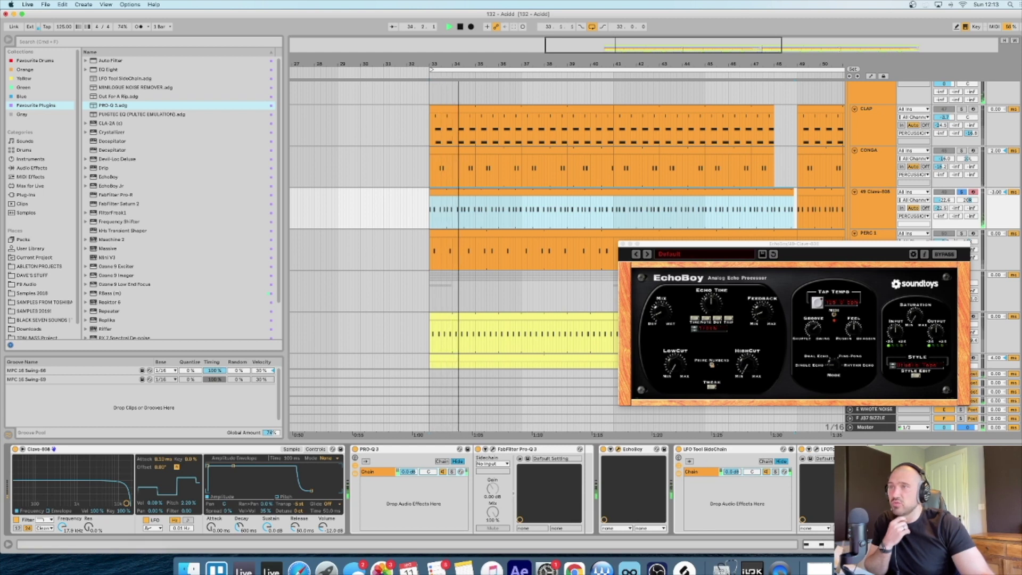
Show the Clave-808 sampler's filter envelope, check its LFO pitch amount, and close the EchoBoy window.
click(48, 510)
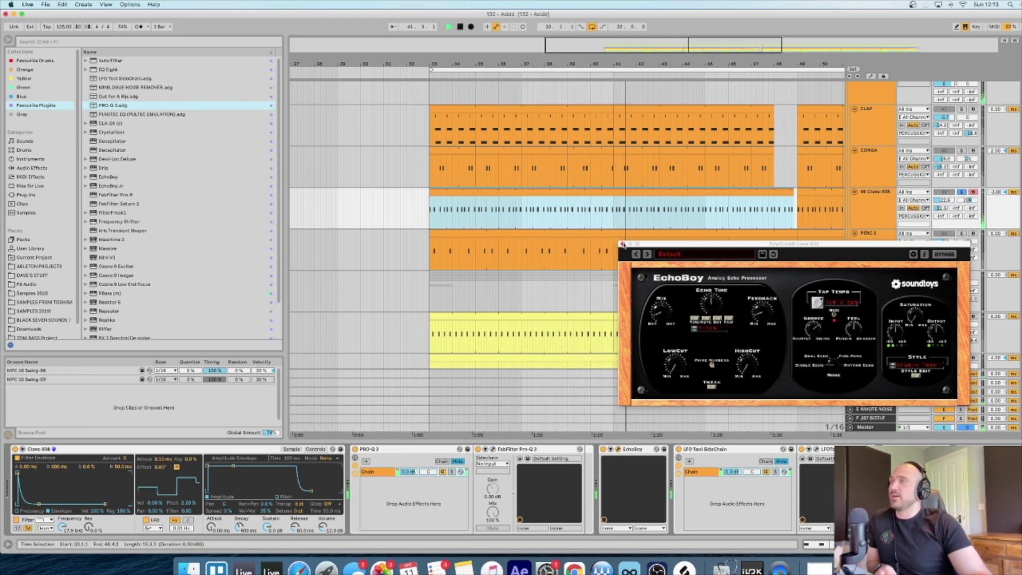
drag(186, 503, 186, 514)
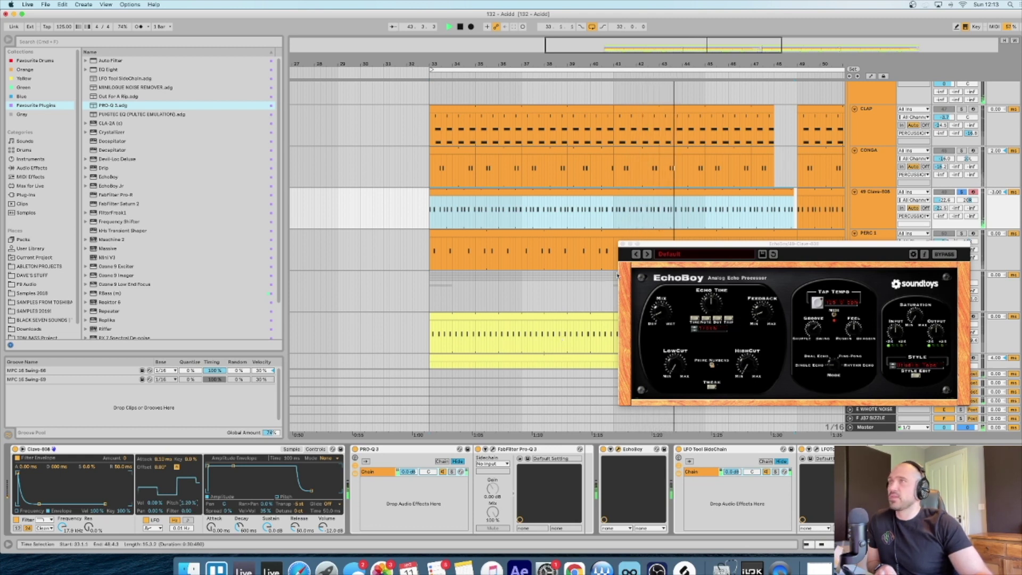
click(623, 244)
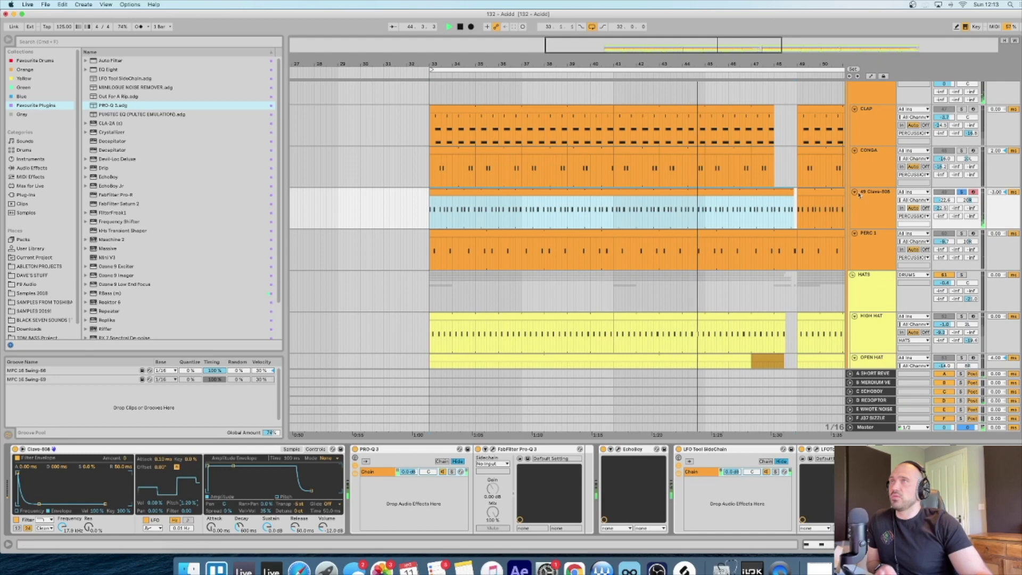
Open the notes of the first Clave-808 clip to view its whole three-beat loop, and stop playback.
click(566, 187)
double_click(566, 191)
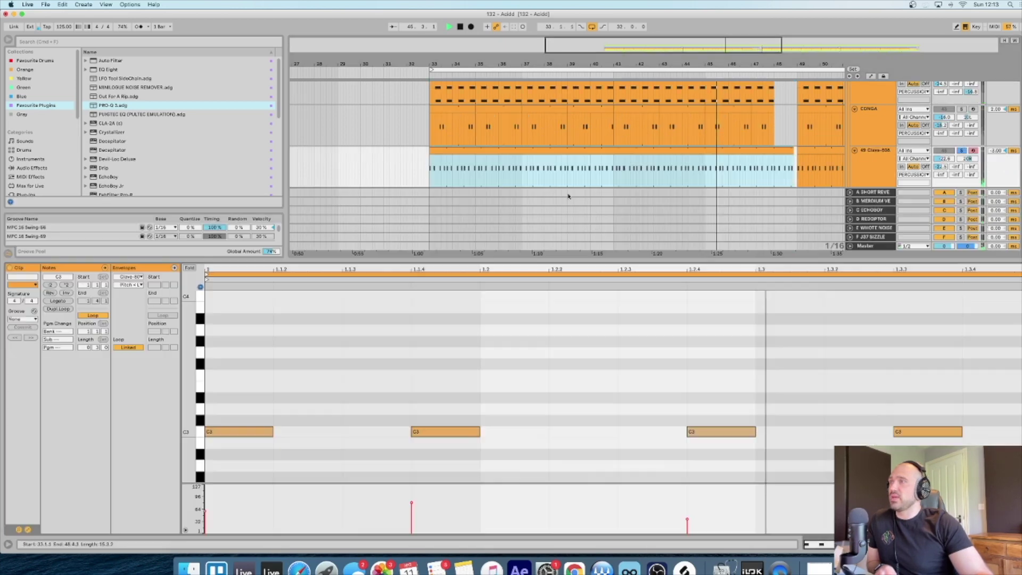
key(minus)
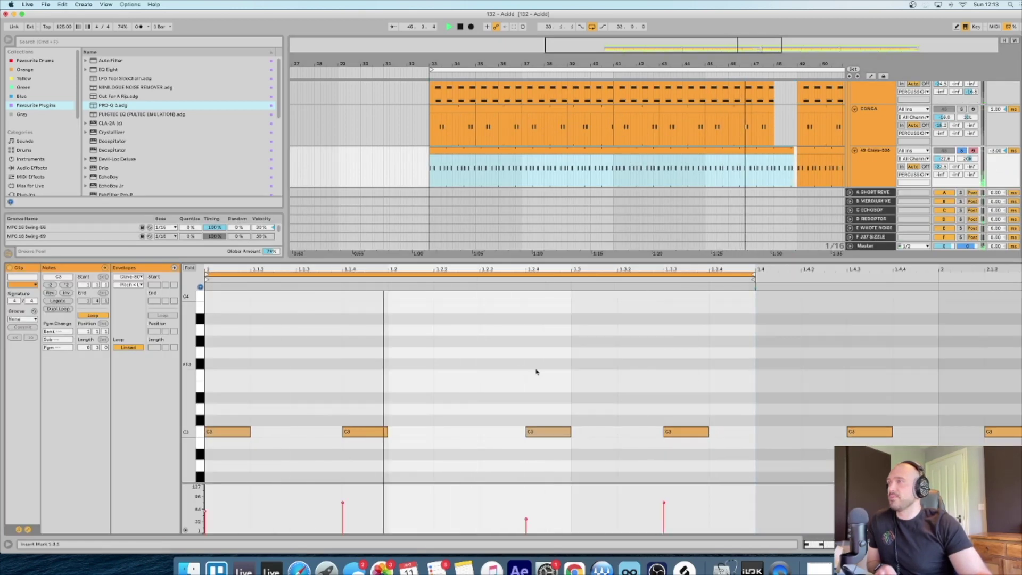
key(space)
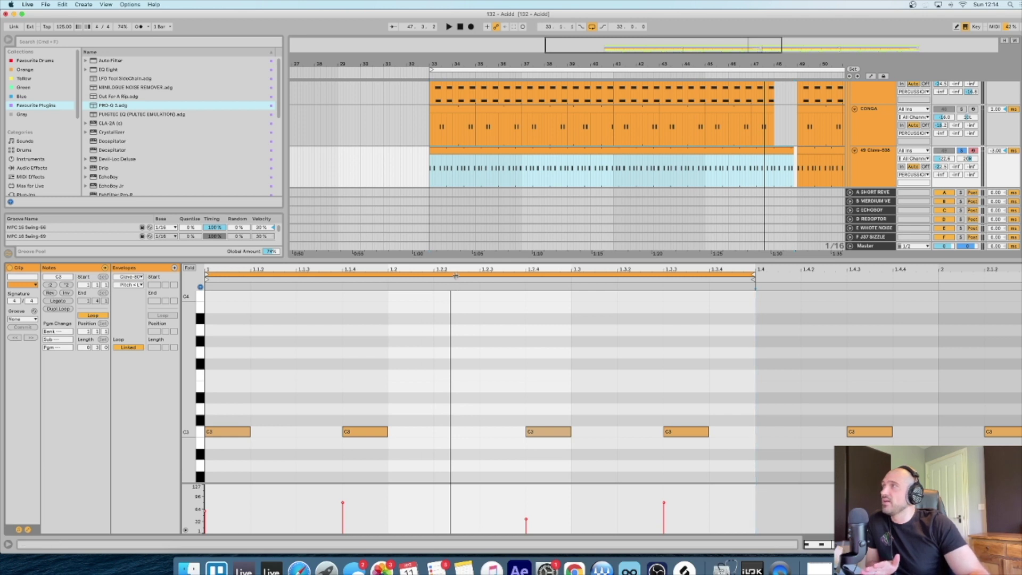
Play the Clave-808 clip with its loop extended to one bar, solo the track, and restore the three-beat loop length.
key(space)
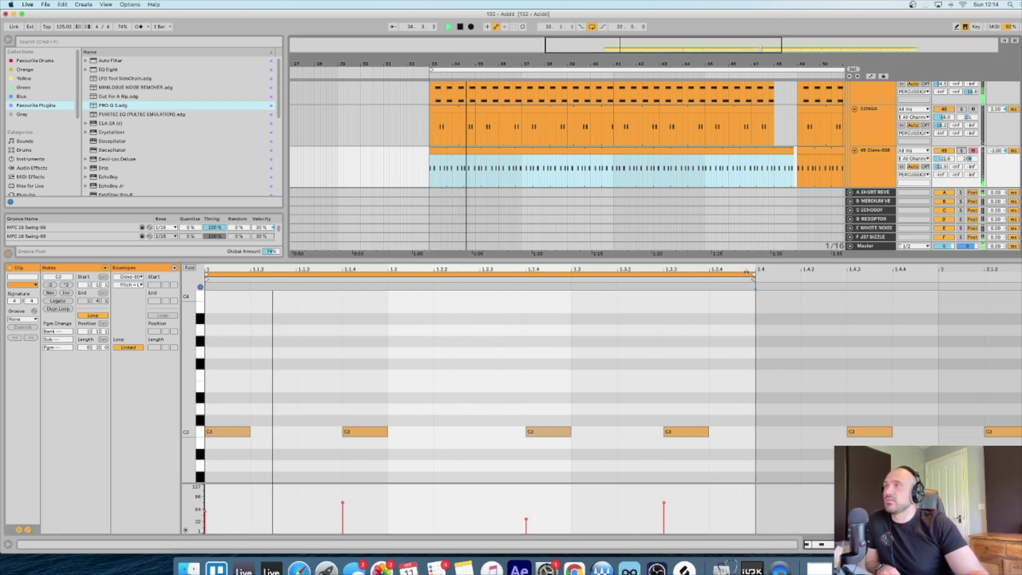
drag(749, 276, 947, 275)
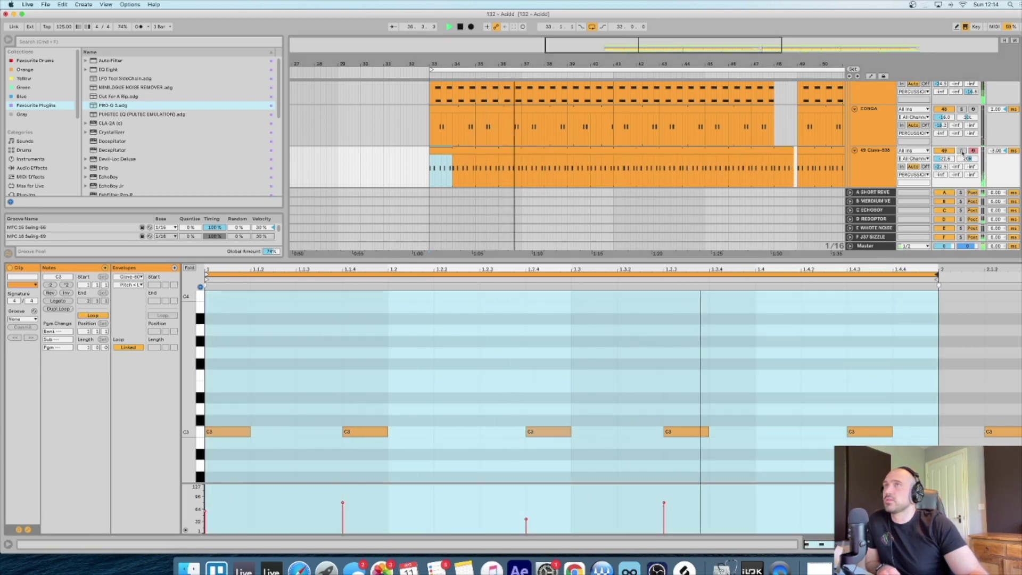
click(961, 150)
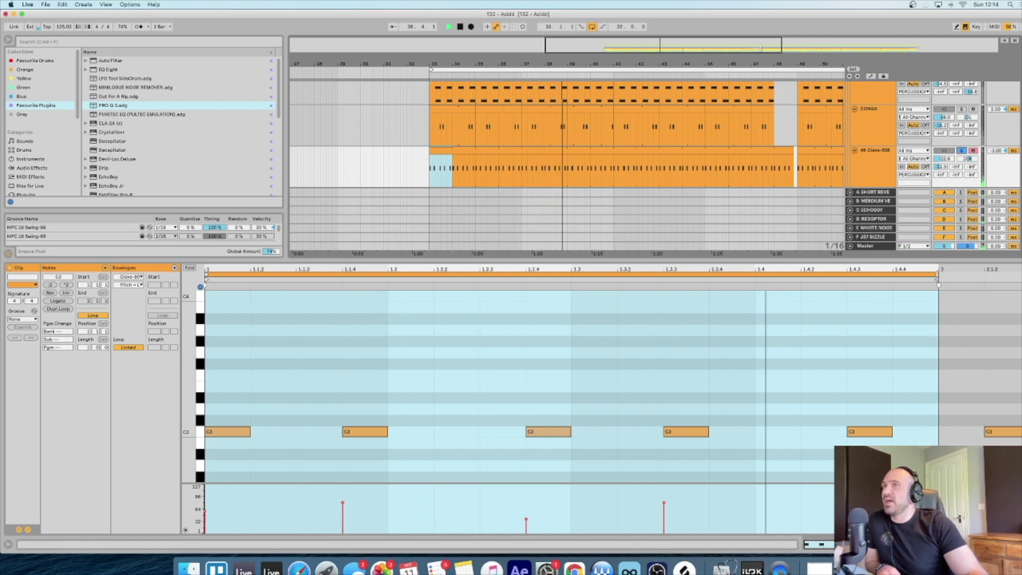
drag(938, 283, 755, 285)
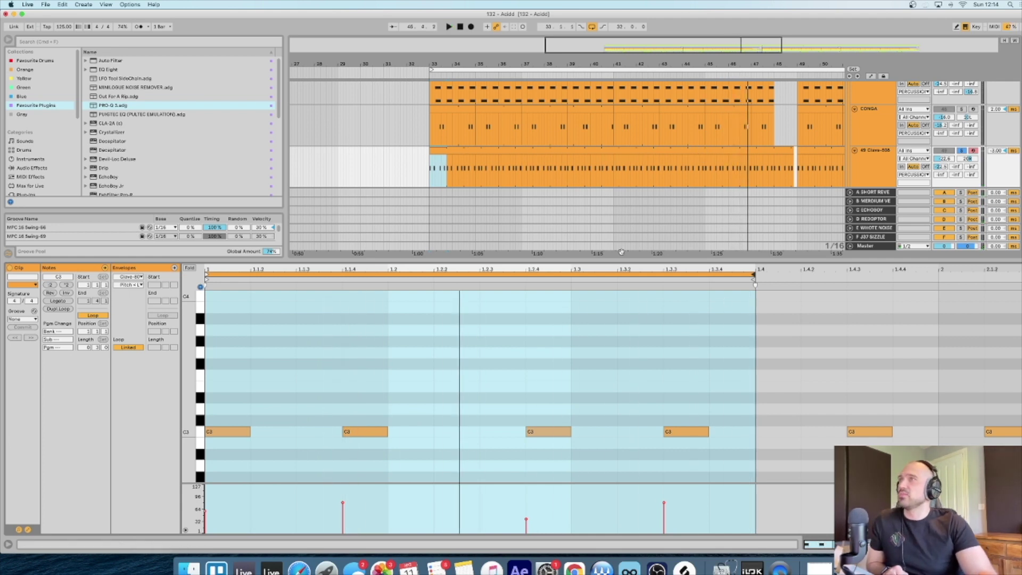
Mark bar 41 on the Clave-808 track in the arrangement and beat 1.2 in the clip's note grid.
drag(586, 58, 482, 189)
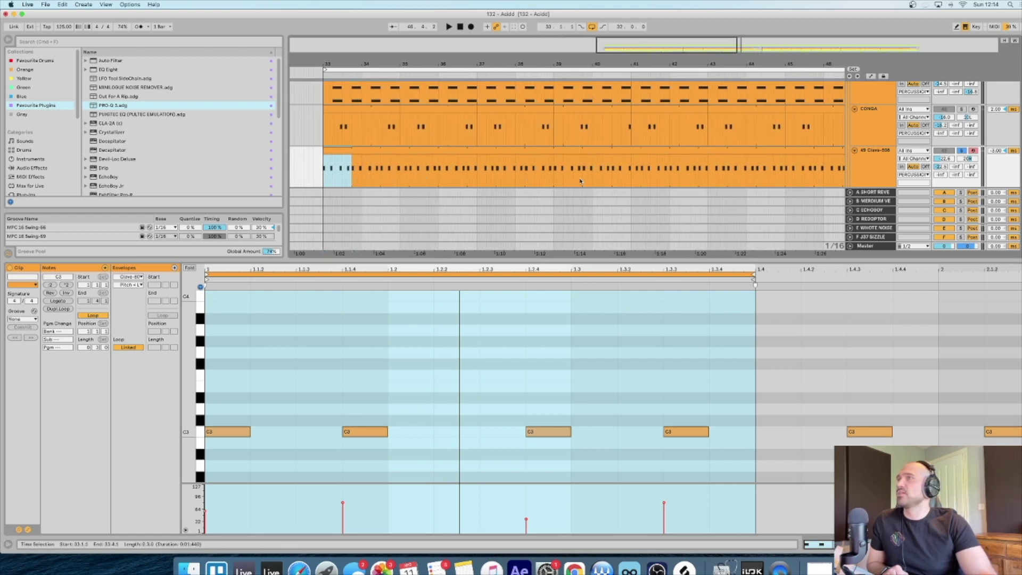
click(630, 178)
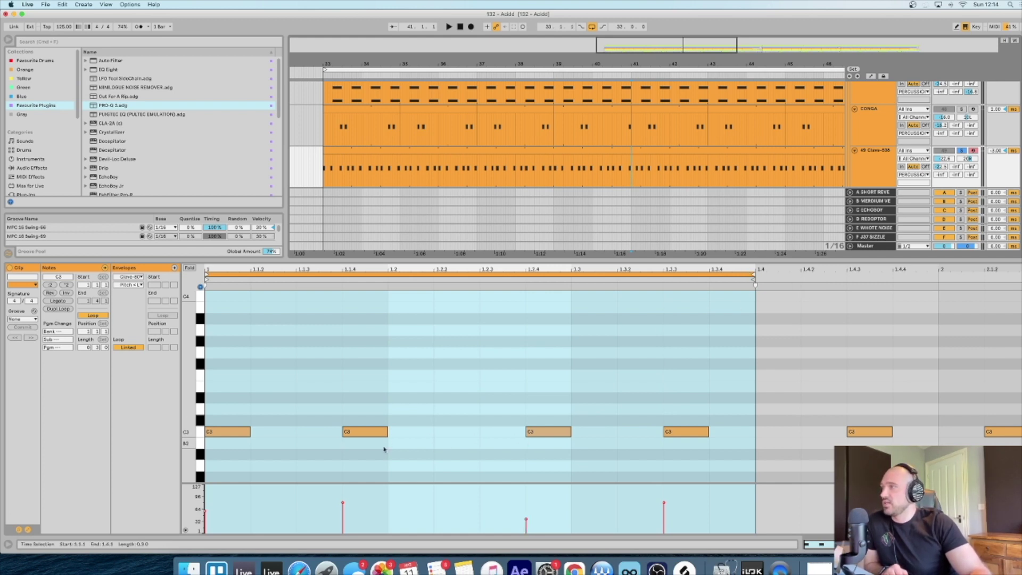
click(239, 421)
click(385, 463)
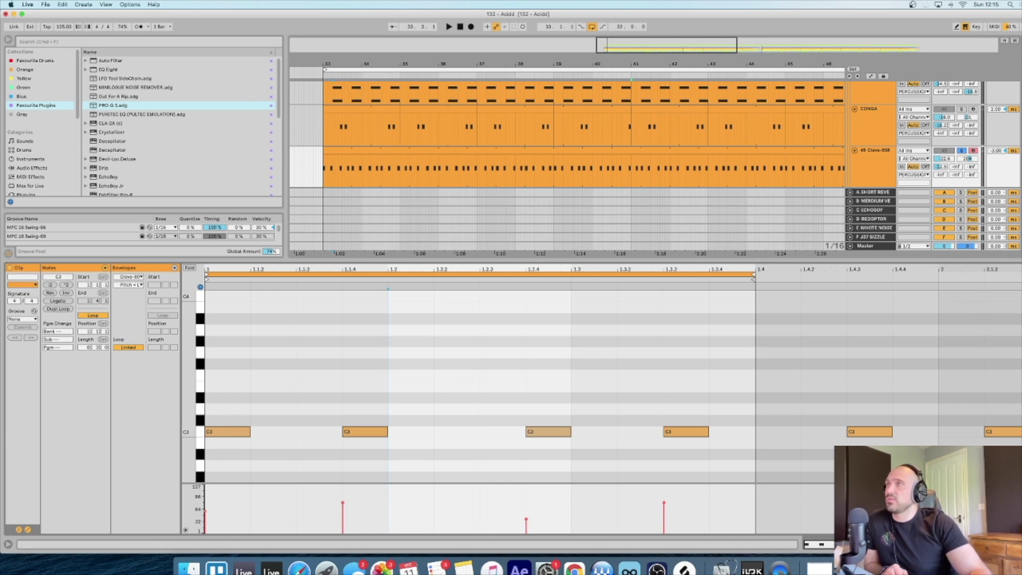
Close the note editor and show the device chain of the percussion track below Clave-808.
key(super+alt+l)
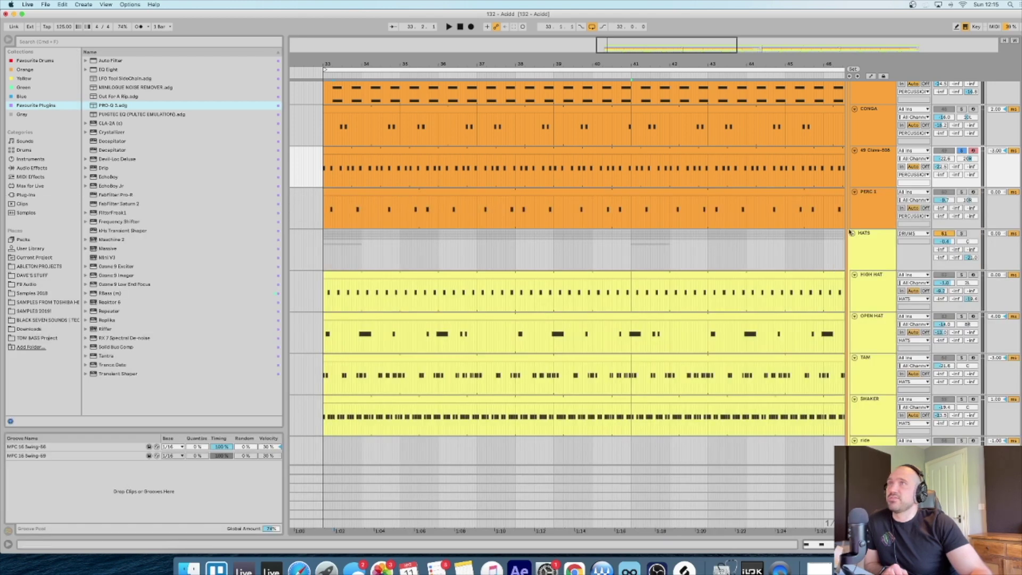
double_click(877, 202)
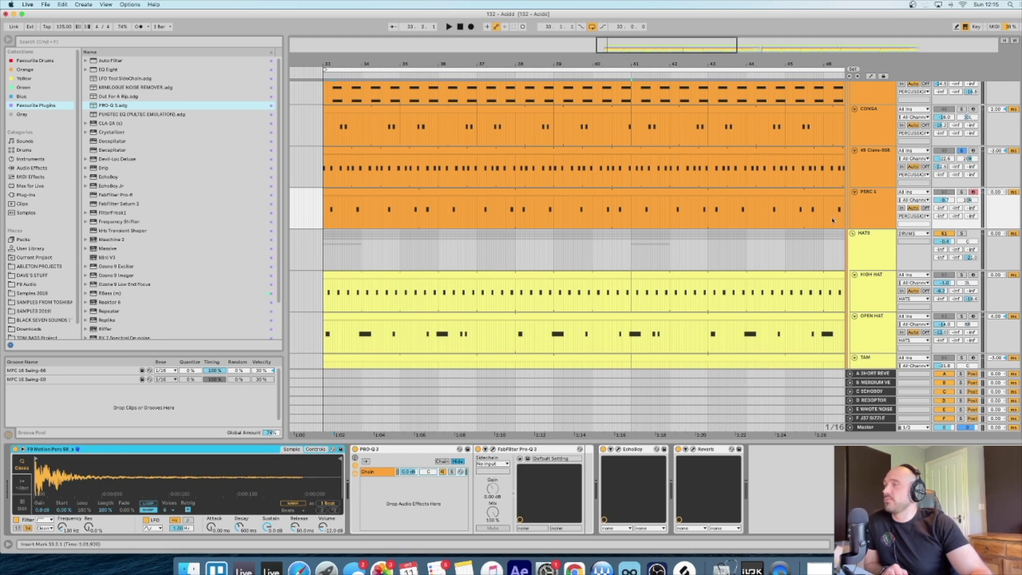
Show the HIGH HAT track's device chain and open the notes of its first clip at bar 33.
scroll(751, 194, down, 1)
scroll(754, 205, down, 5)
scroll(758, 217, down, 3)
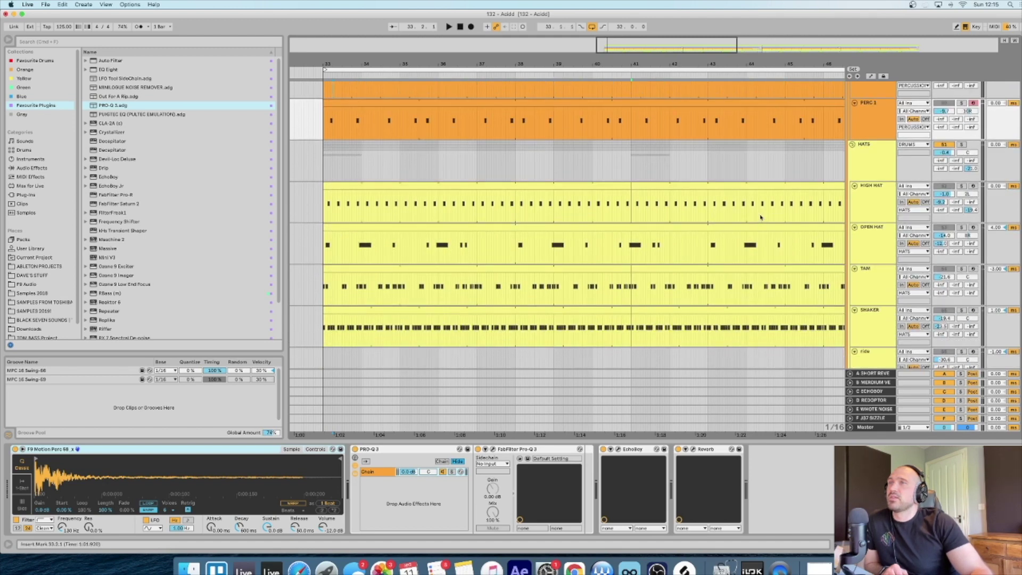
scroll(723, 247, down, 2)
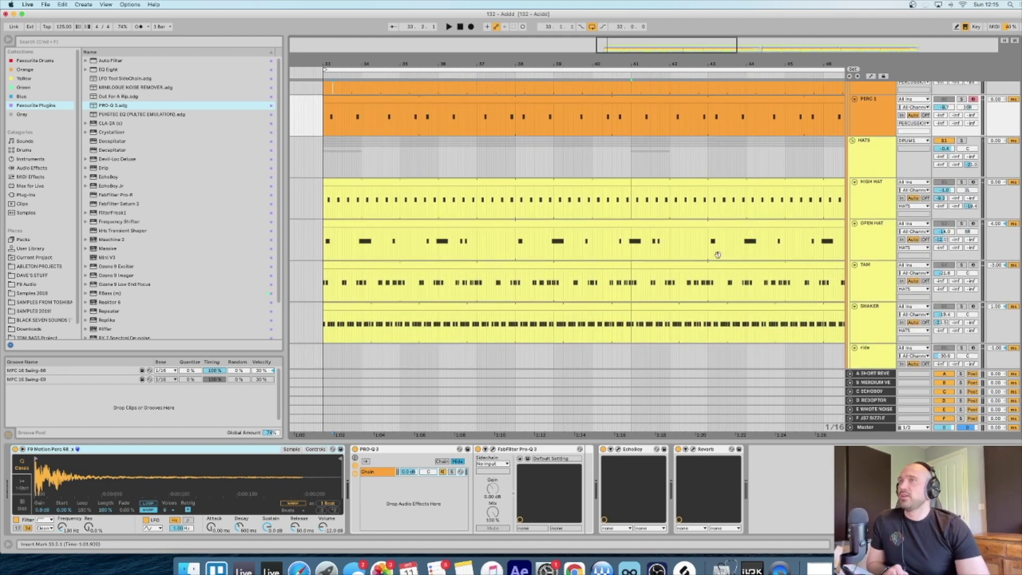
scroll(760, 234, down, 2)
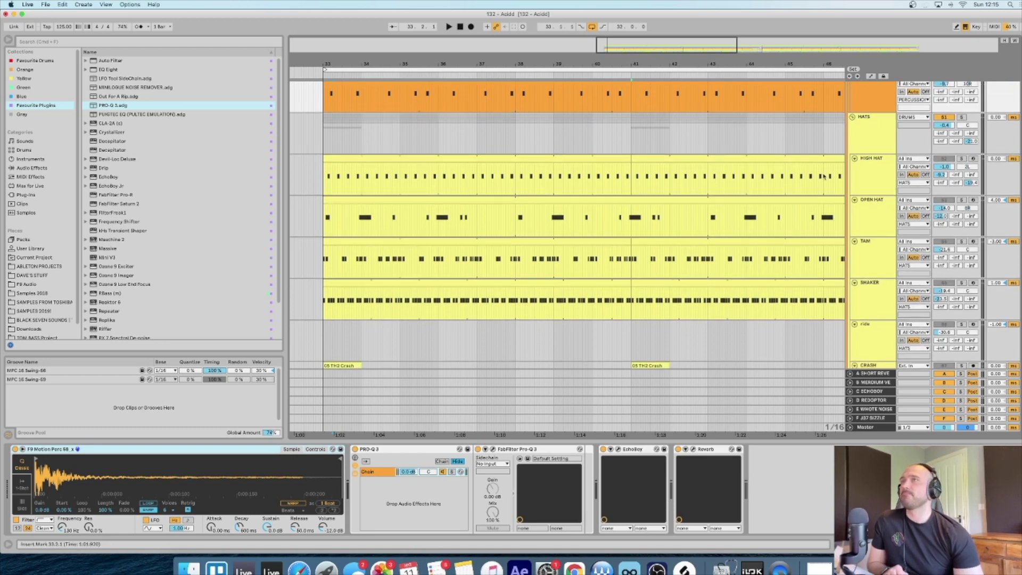
click(876, 176)
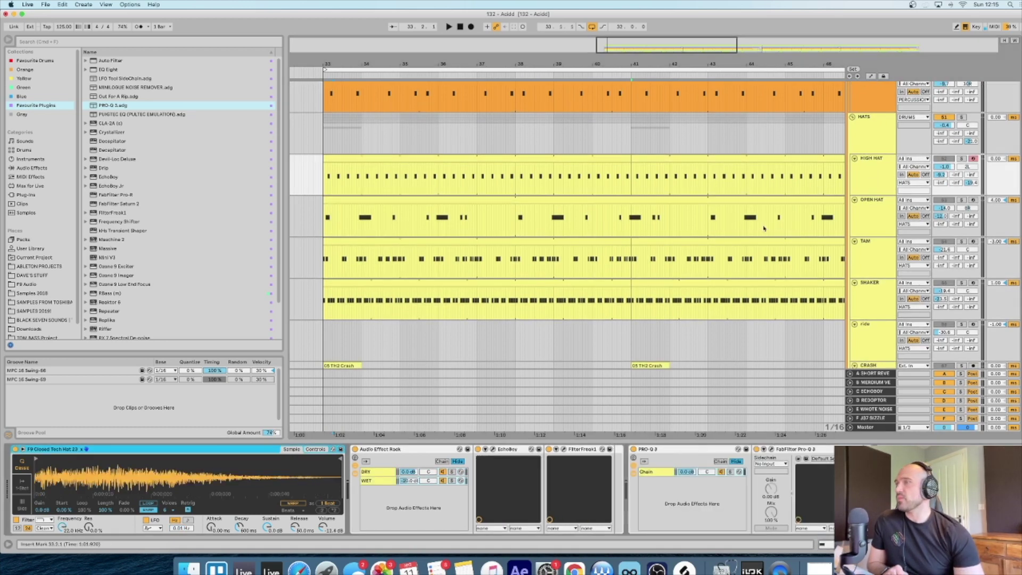
click(443, 158)
double_click(443, 158)
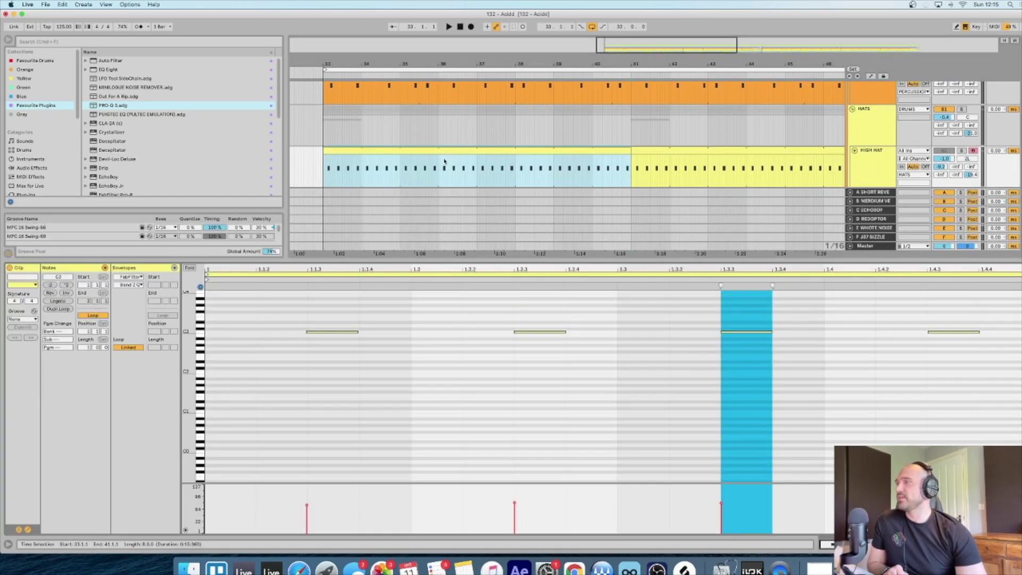
Examine the placement and velocities of the offbeat notes in the HIGH HAT clip, including those at 1.2.3 and 1.3.3.
click(306, 506)
click(354, 392)
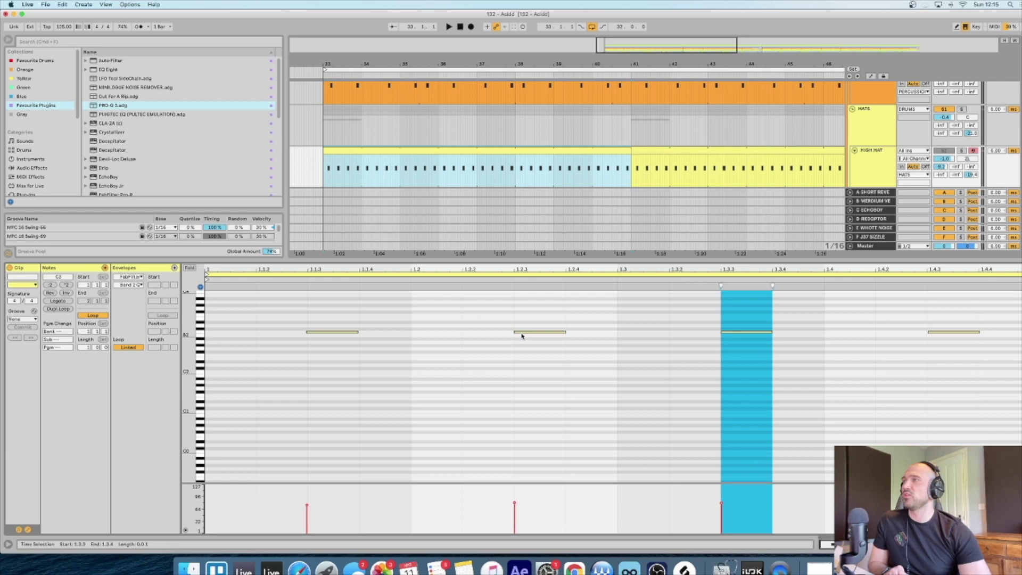
drag(742, 267, 743, 297)
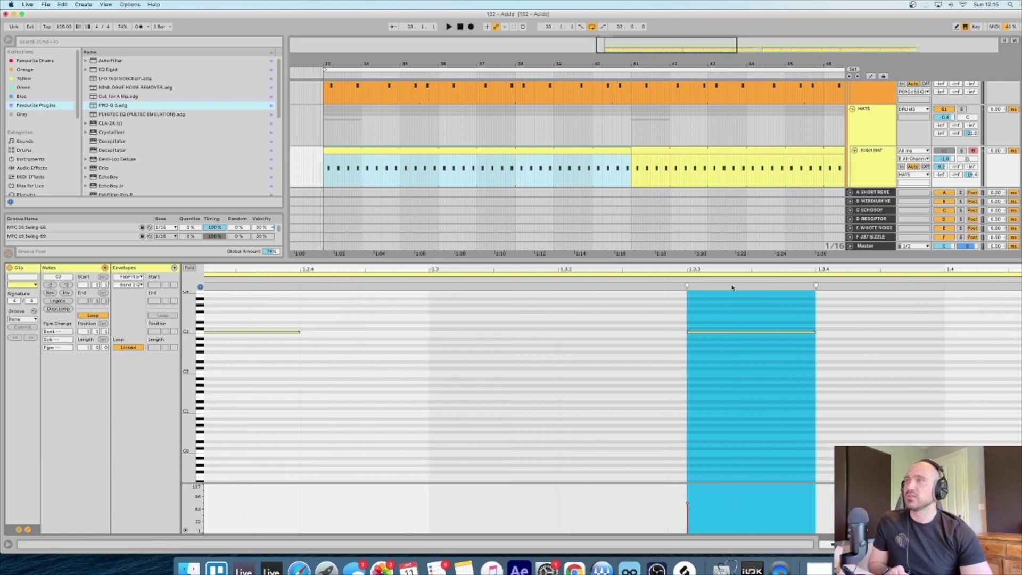
click(687, 365)
drag(687, 269, 595, 248)
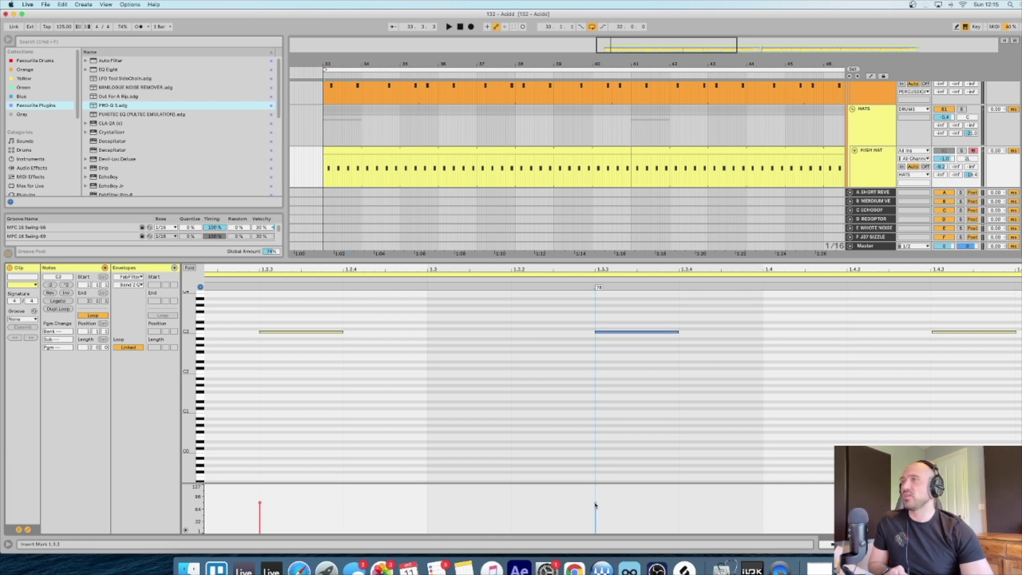
key(alt+Right)
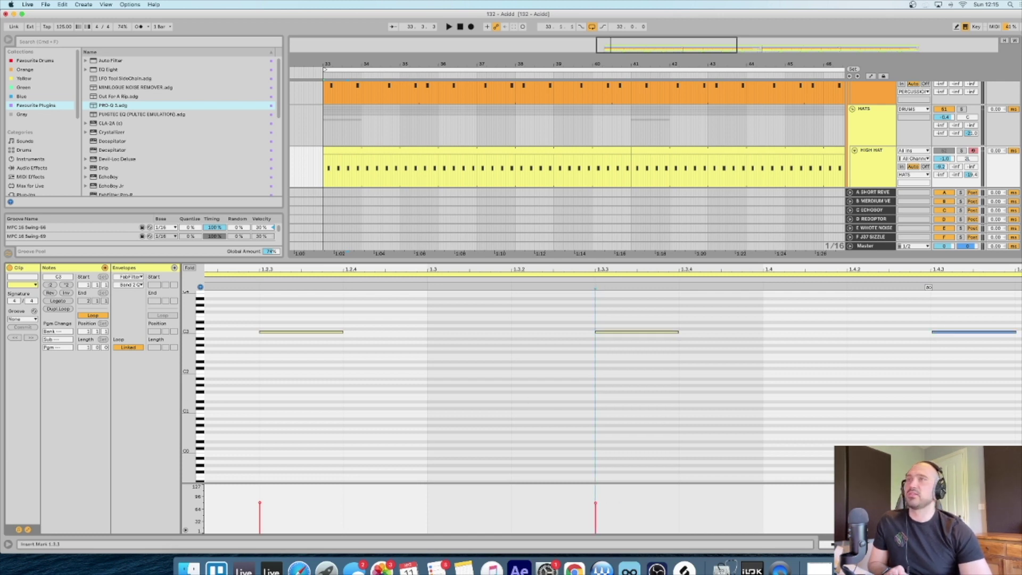
scroll(376, 431, left, 2)
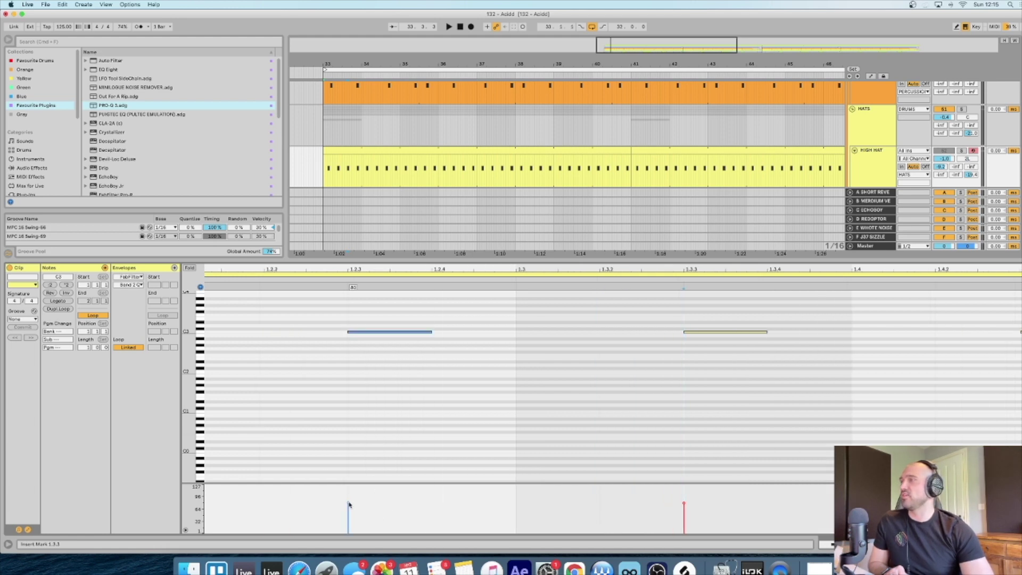
scroll(383, 474, left, 2)
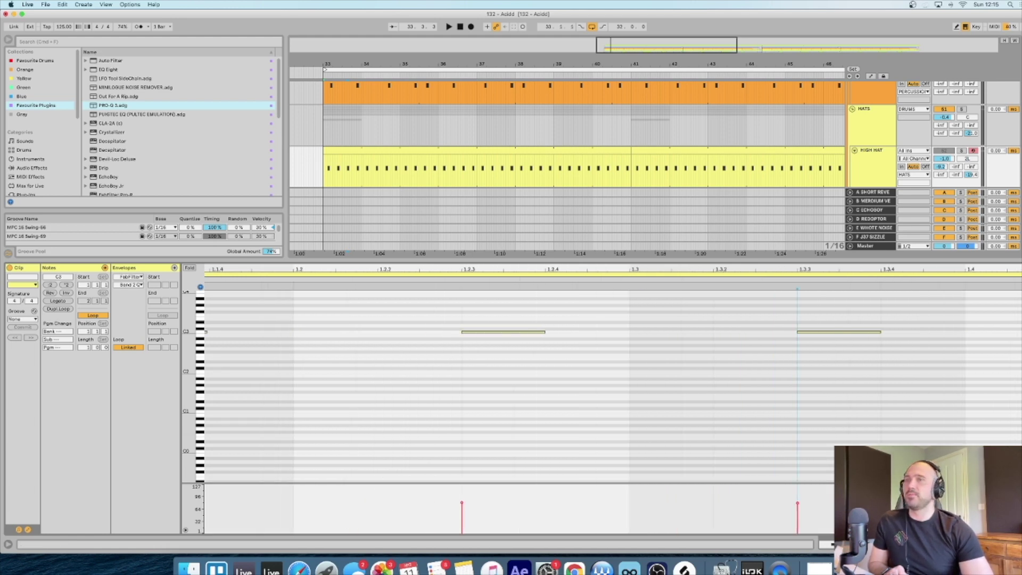
Close the note editor and show the HIGH HAT track's device chain with its DRY and WET effect rack.
key(super+alt+l)
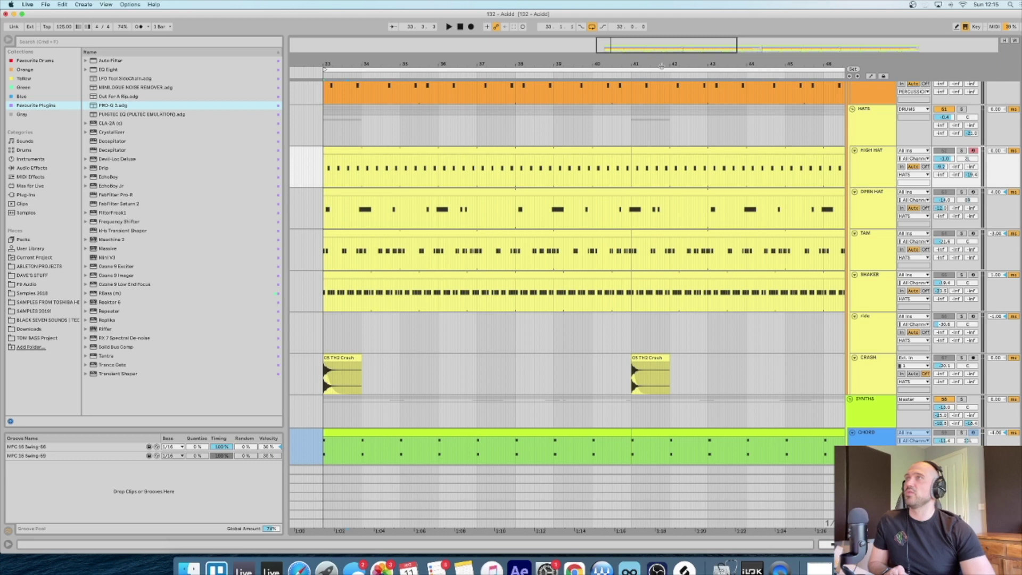
drag(633, 63, 624, 63)
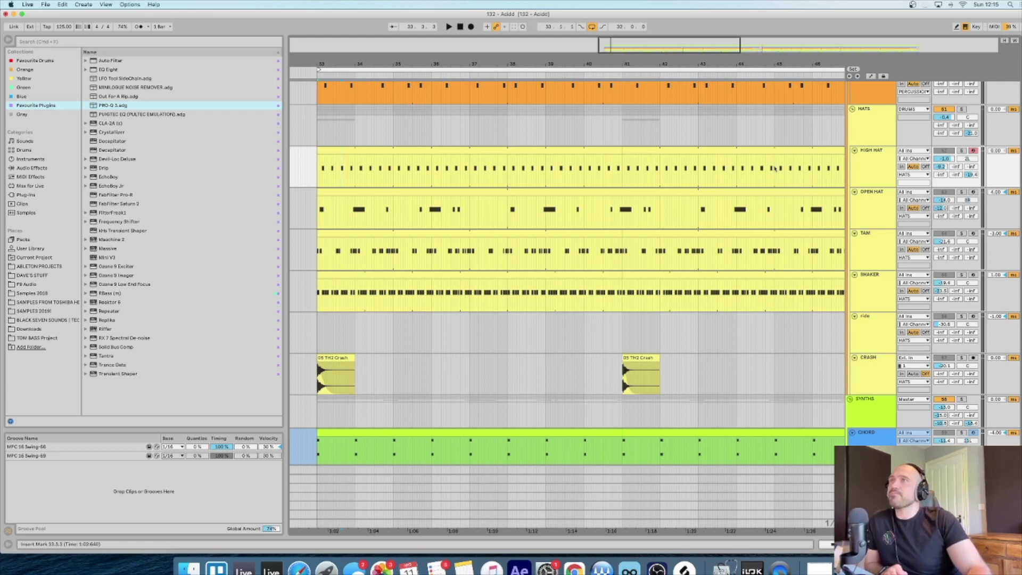
scroll(738, 116, right, 1)
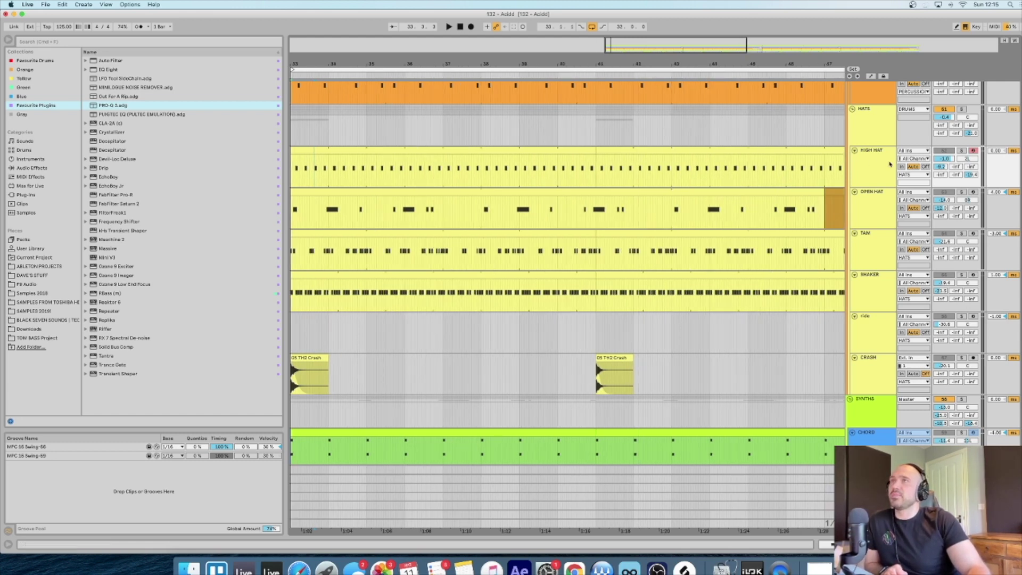
double_click(875, 164)
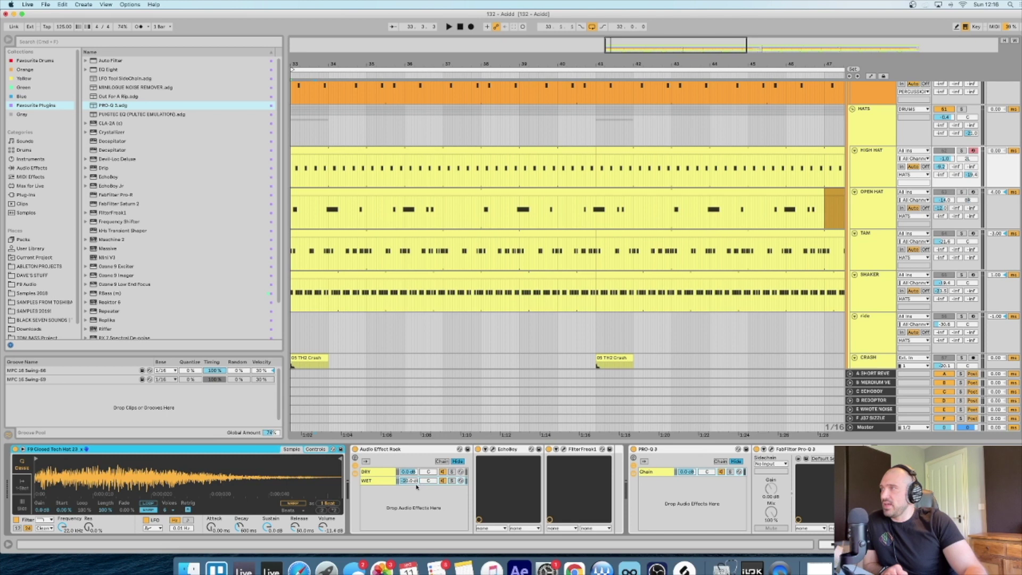
Solo and play the HIGH HAT track, and solo the WET chain of its effect rack.
click(961, 150)
key(space)
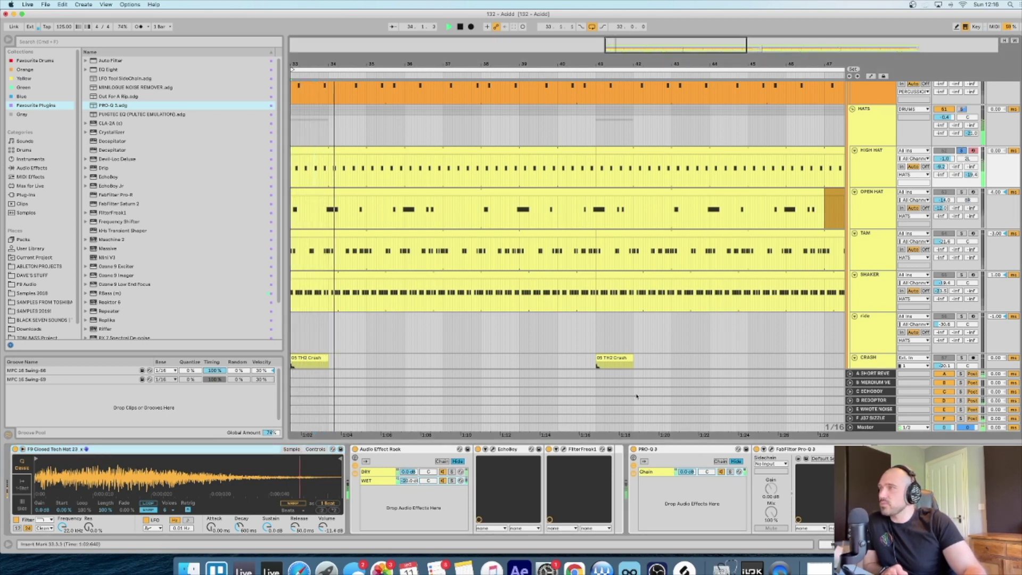
click(452, 480)
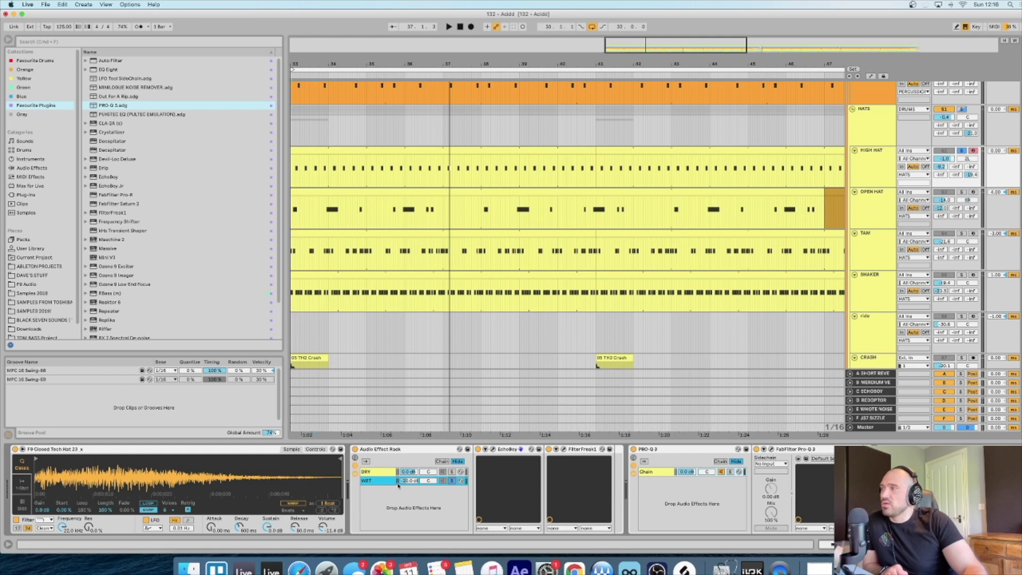
Compare the devices on the DRY and WET chains, and replay the high hat while toggling the WET chain's solo.
click(384, 473)
click(383, 481)
click(383, 473)
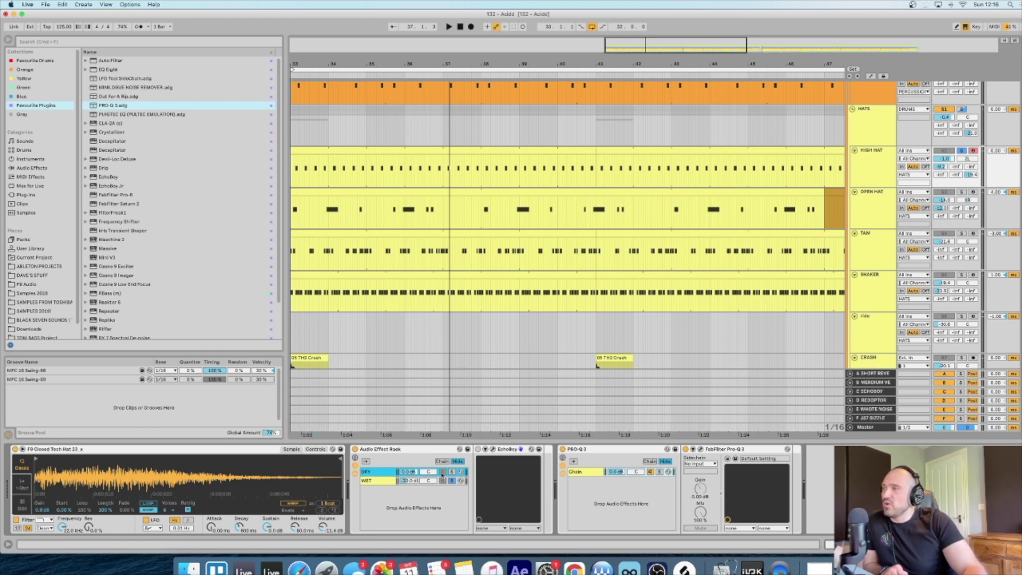
key(space)
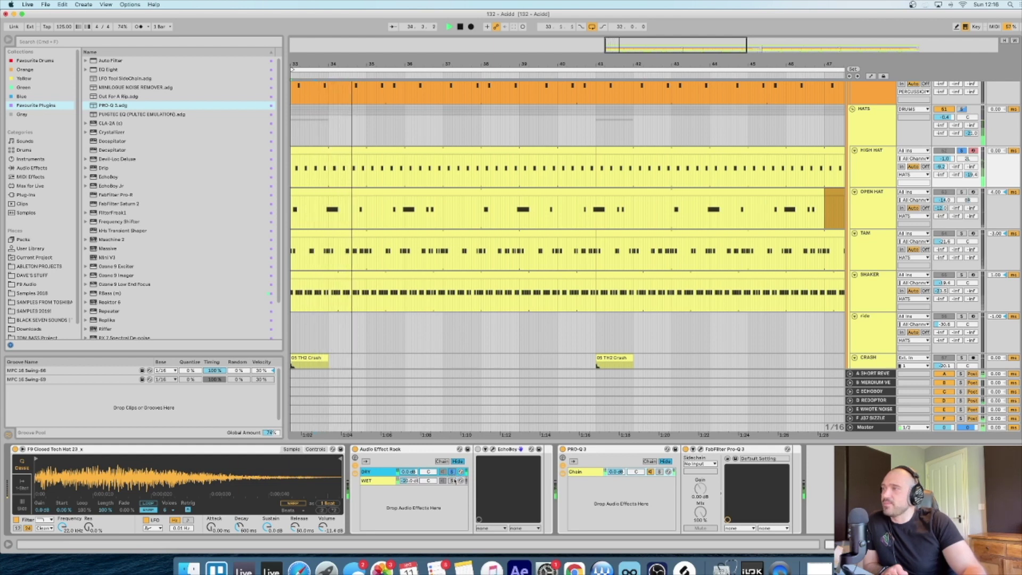
click(451, 482)
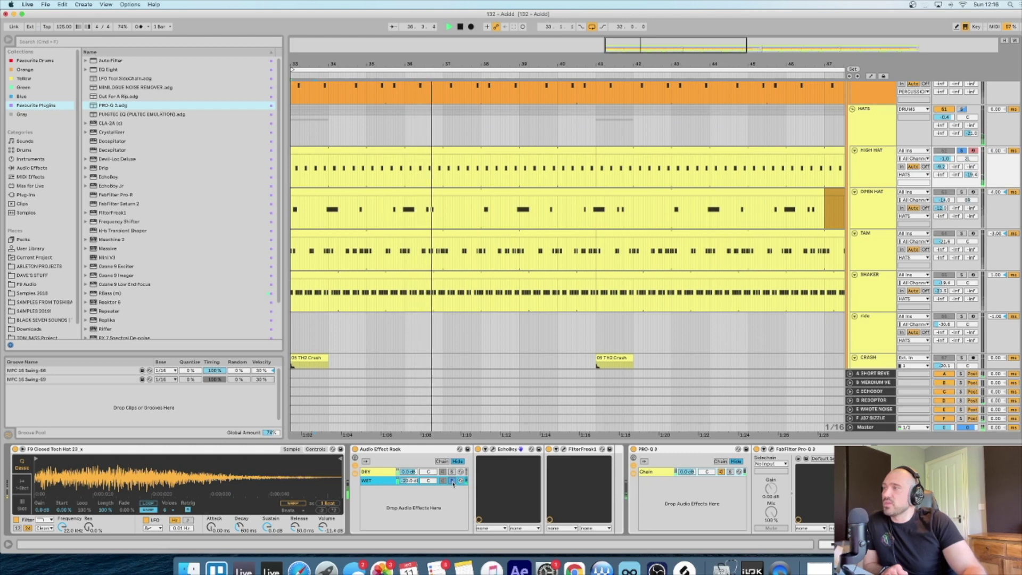
Open FilterFreak from the high hat rack's WET chain, play the track with the filter bypassed and active, and close the plug-in window.
key(space)
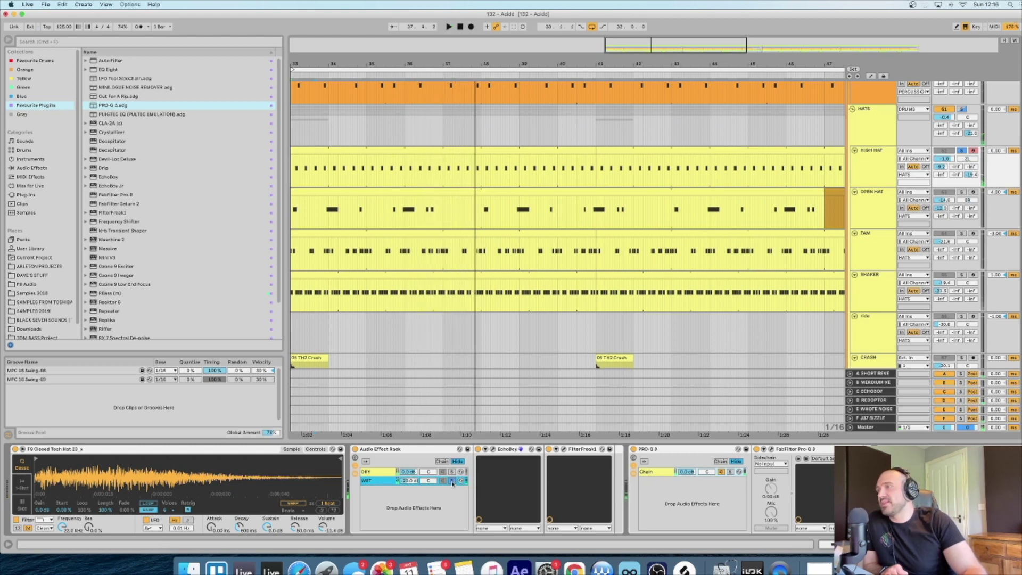
click(377, 472)
click(377, 480)
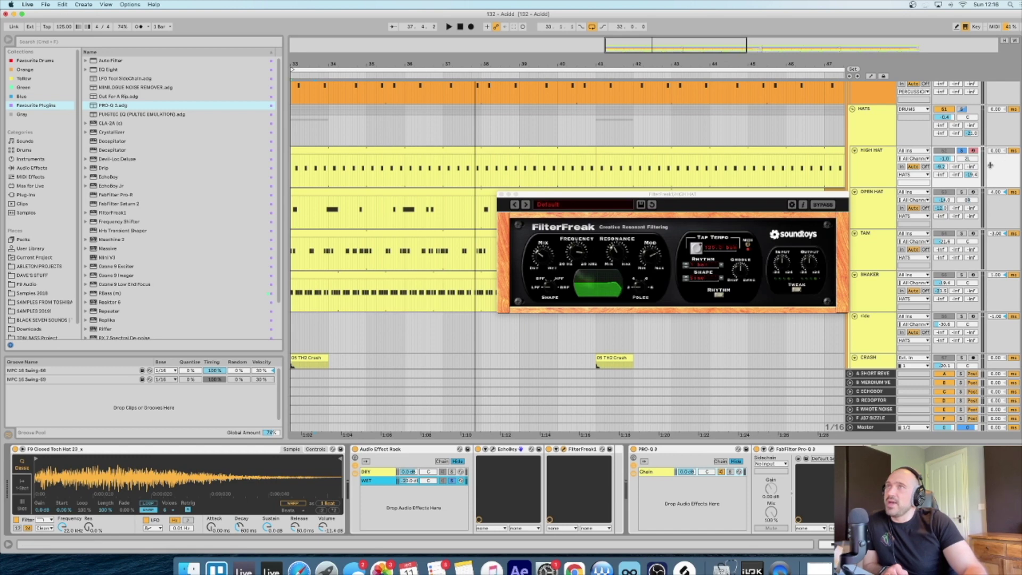
key(space)
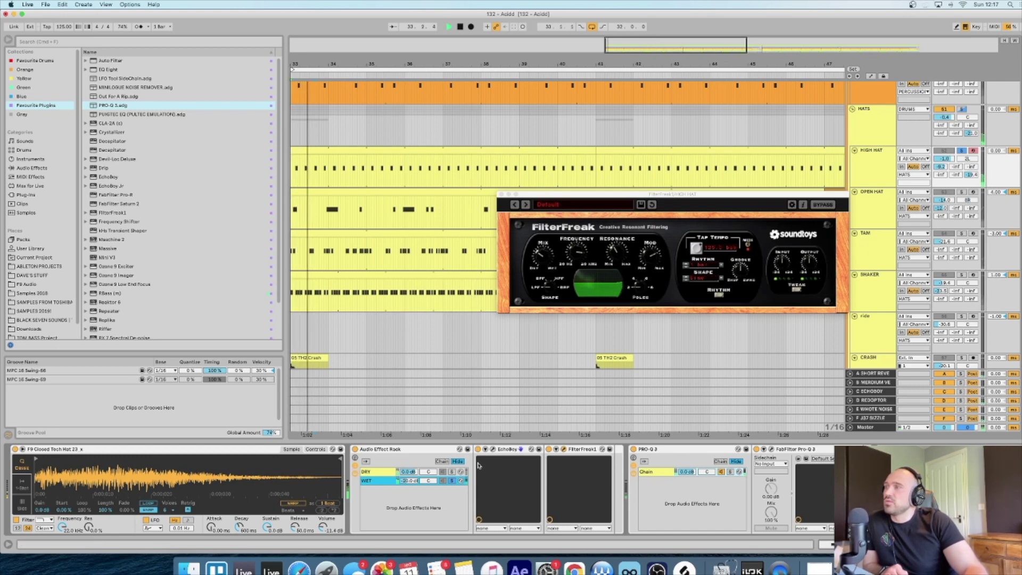
click(548, 449)
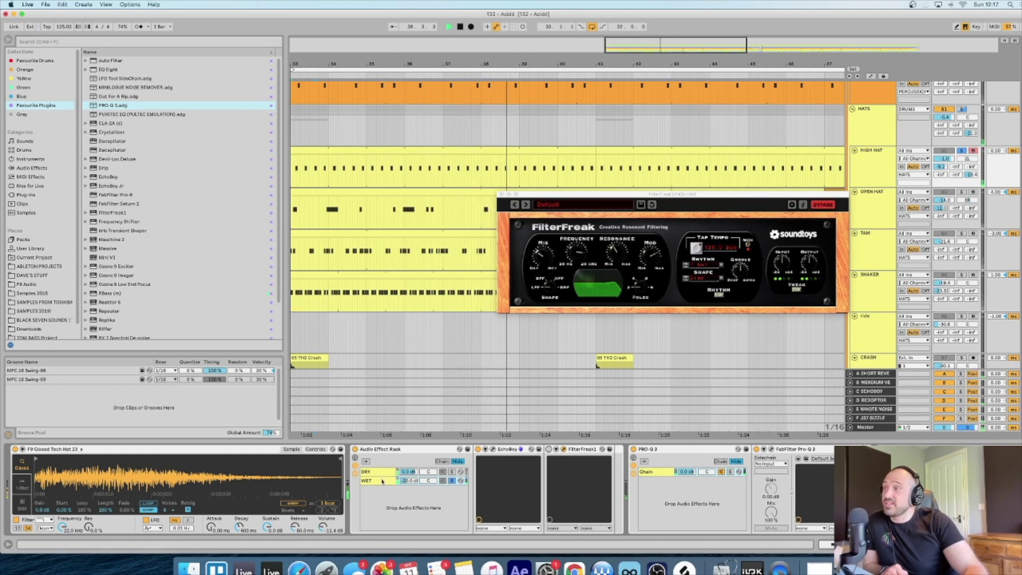
click(548, 449)
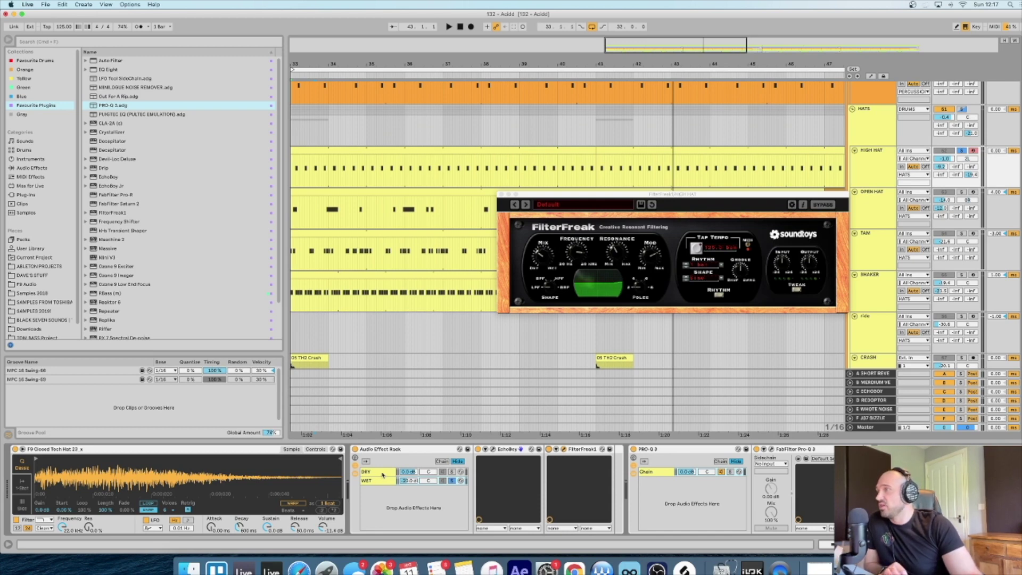
click(374, 481)
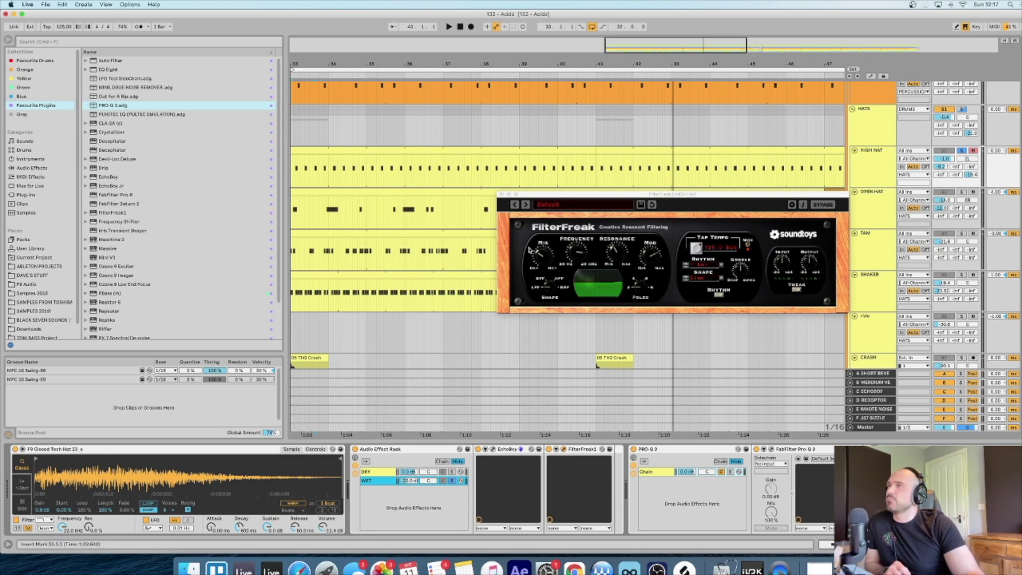
click(501, 194)
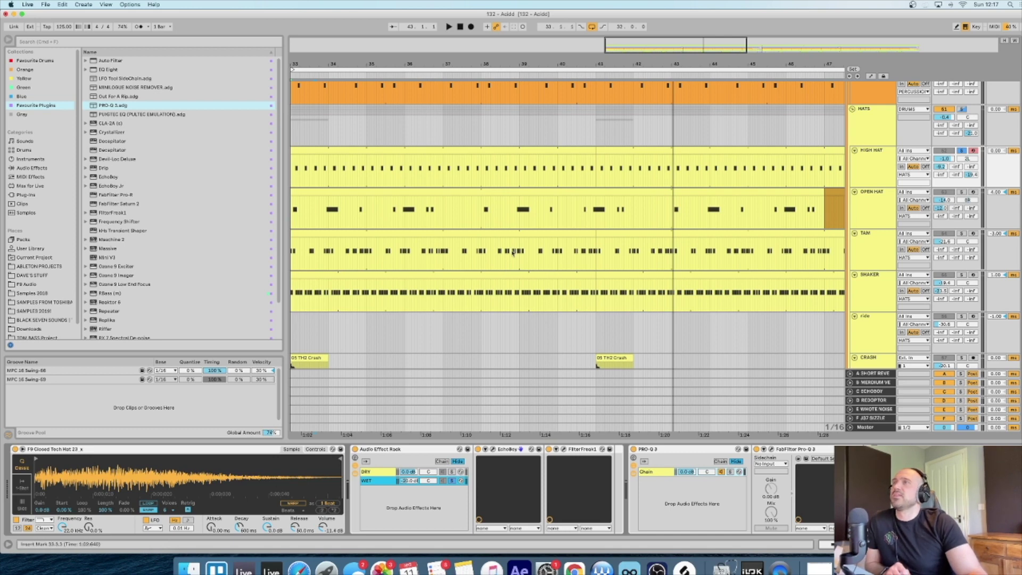
Open the OPEN HAT clip and show its MIDI Ctrl pitch bend envelope.
double_click(490, 194)
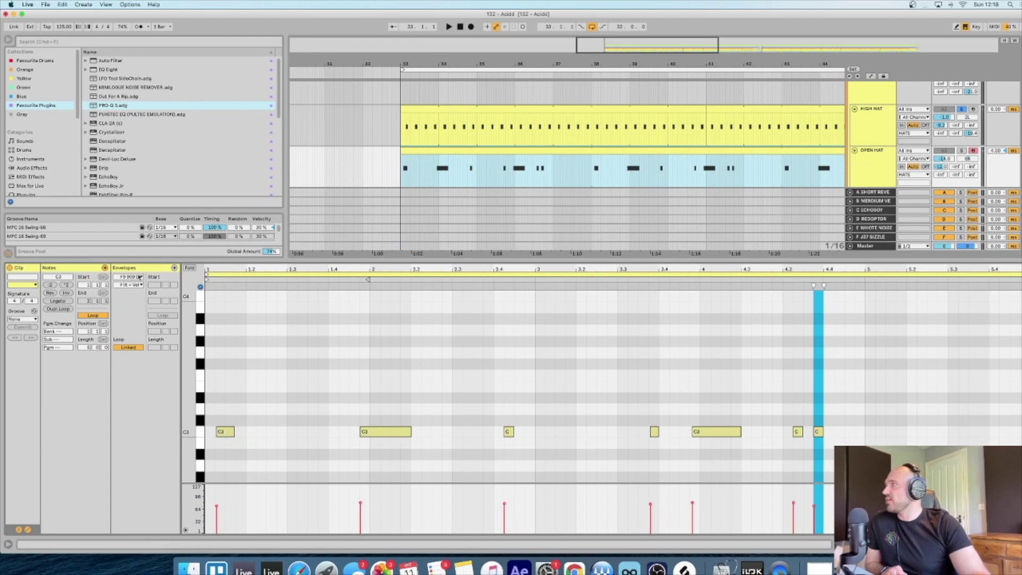
click(138, 277)
click(130, 299)
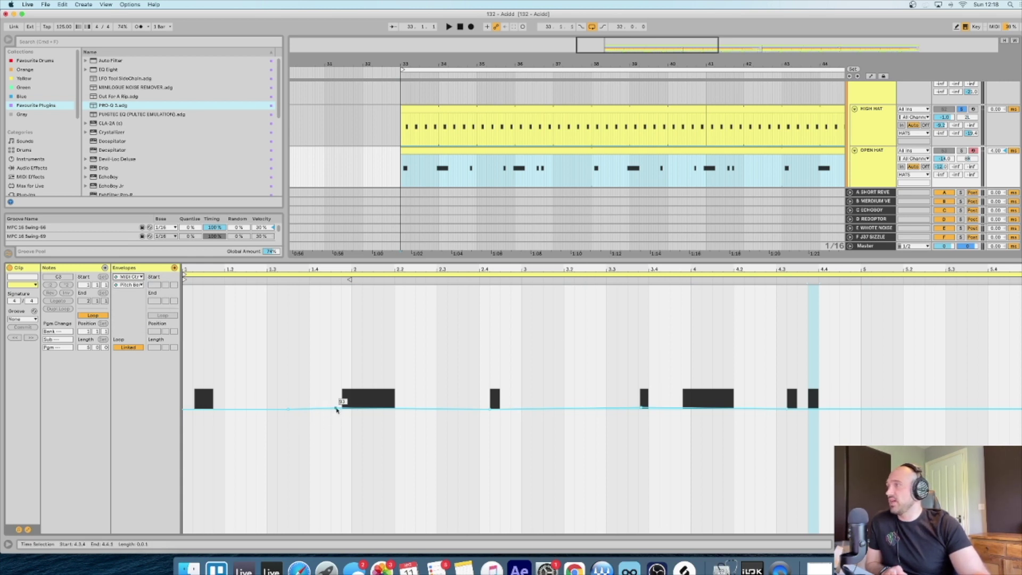
Solo and play the OPEN HAT track against its pitch bend envelope, and close the clip editor.
click(962, 151)
key(space)
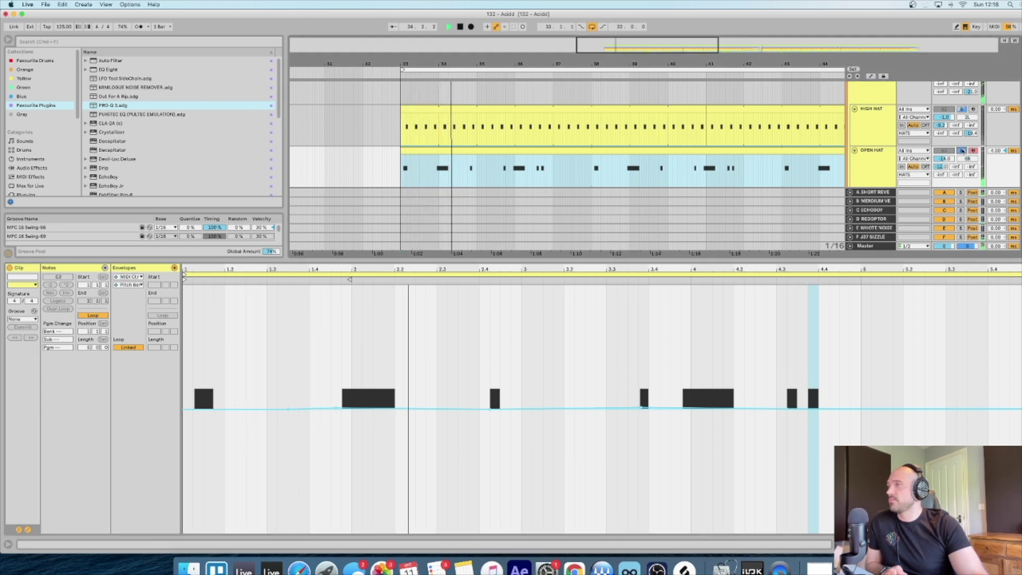
key(space)
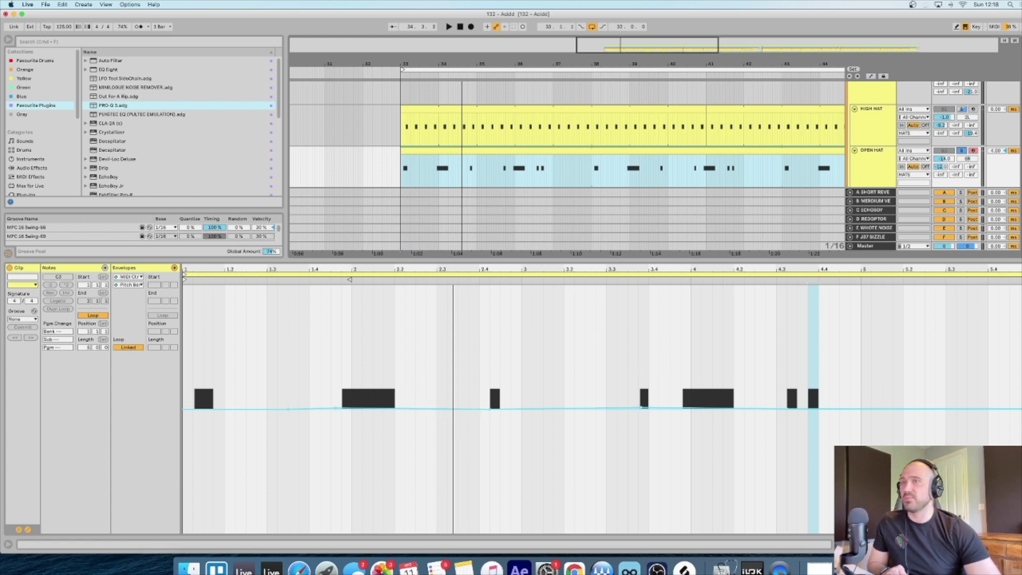
key(super+alt+l)
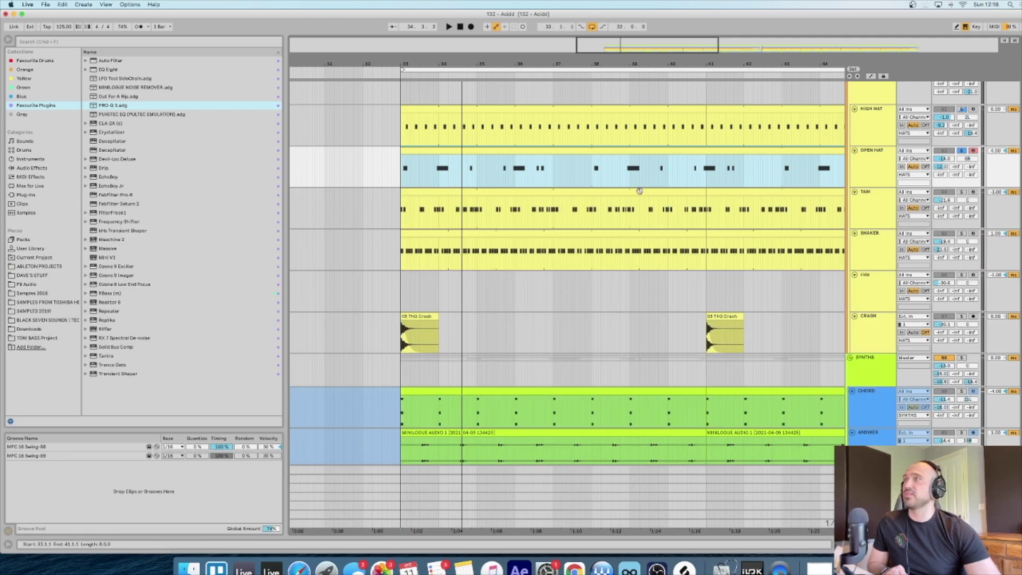
Open the first TAM clip's notes, show the track's tambourine device chain, and solo and play the track.
click(562, 194)
key(super+alt+l)
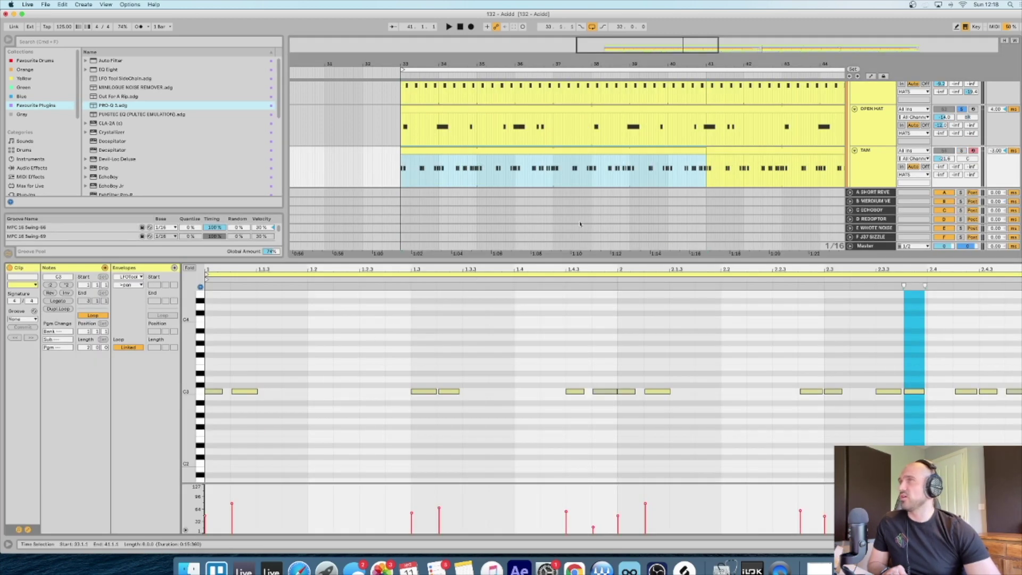
key(shift+Tab)
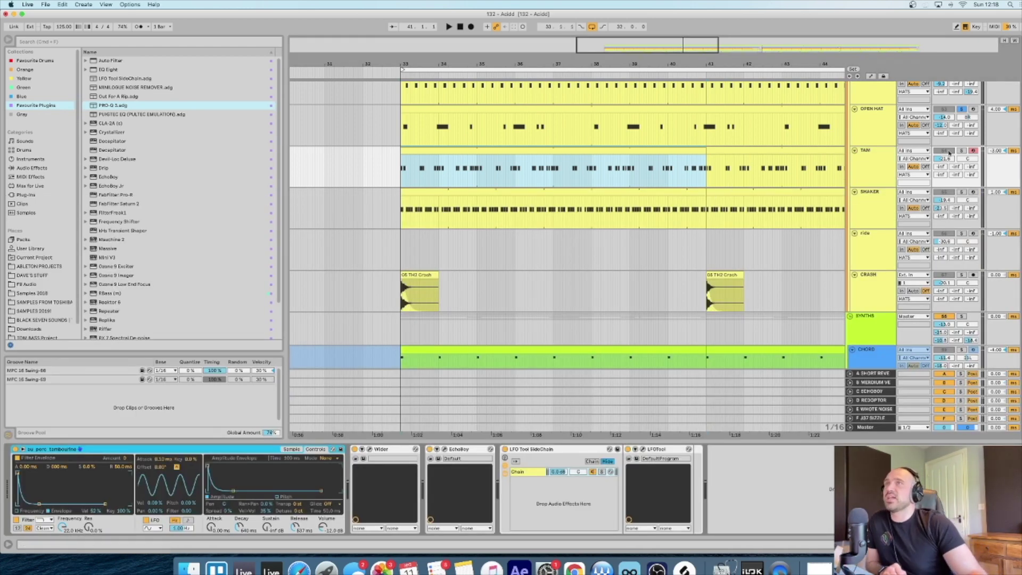
click(962, 151)
key(space)
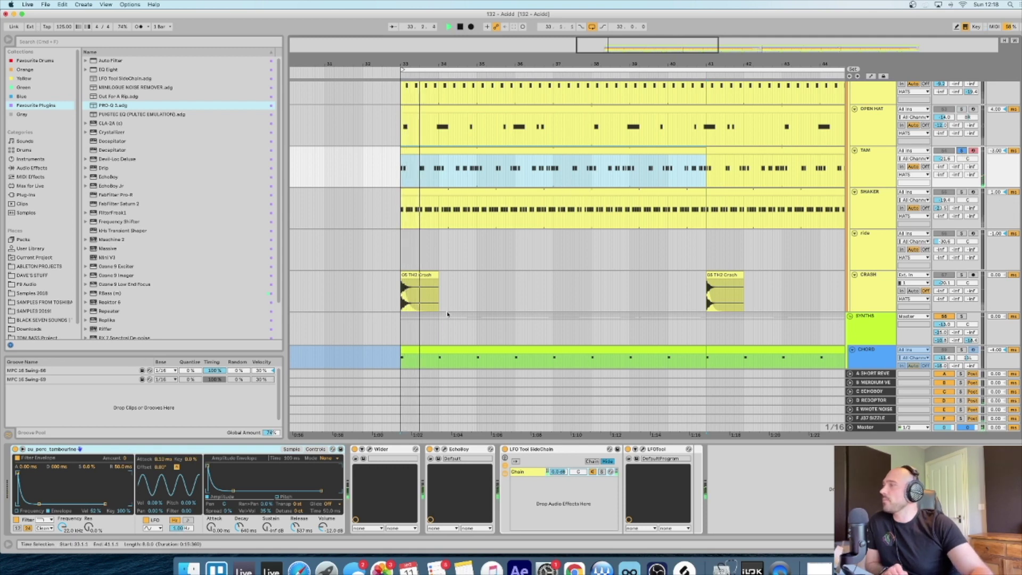
Compare the TAM clip's note velocities, including the soft note just before bar 2, with the tambourine instrument's velocity settings.
double_click(474, 151)
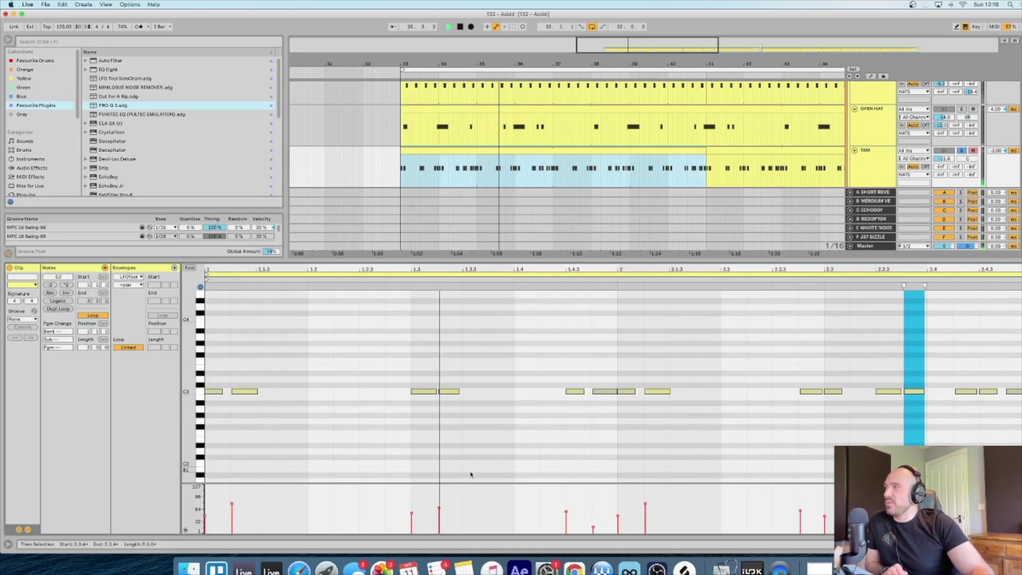
double_click(874, 168)
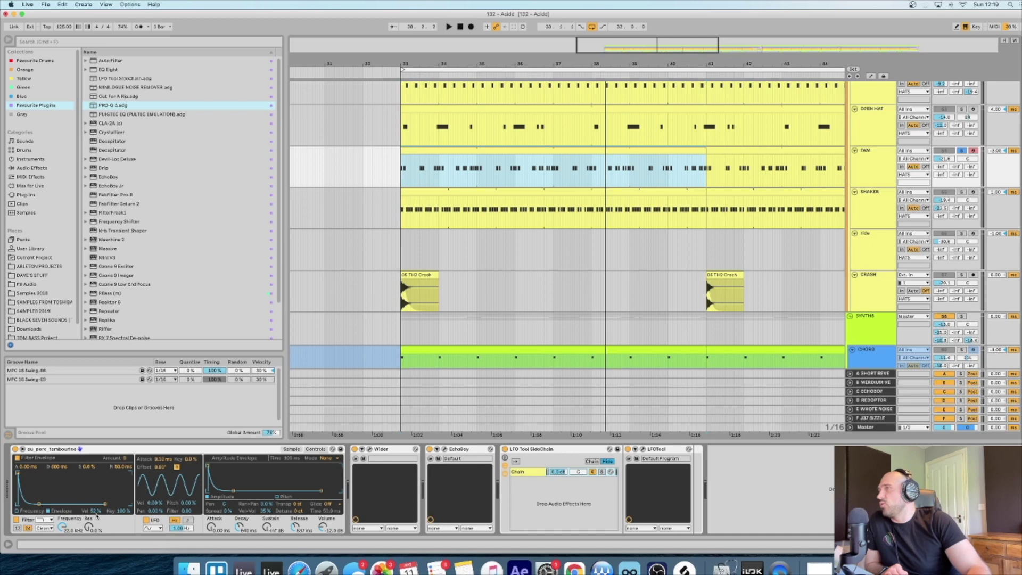
double_click(416, 149)
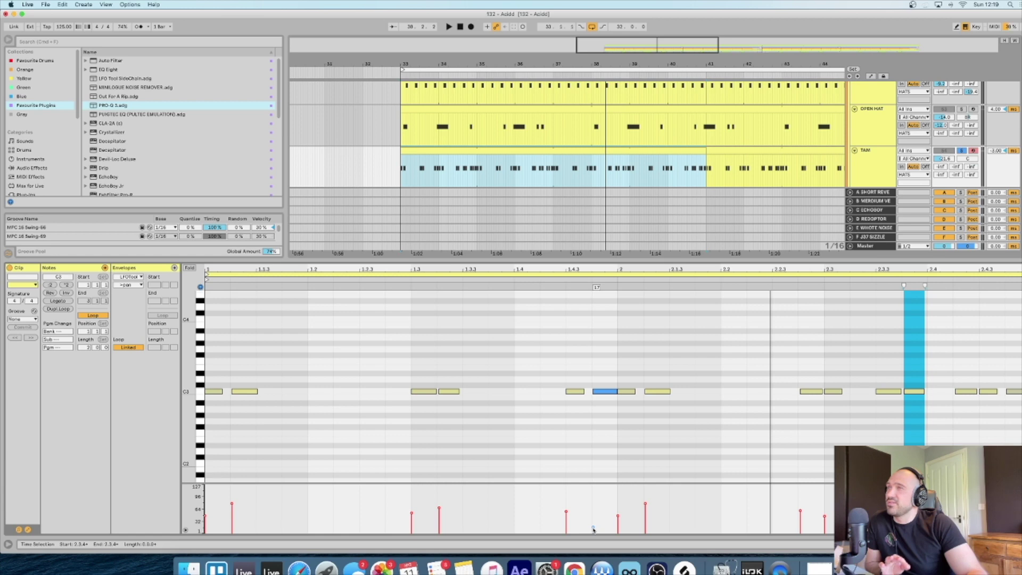
key(shift+Tab)
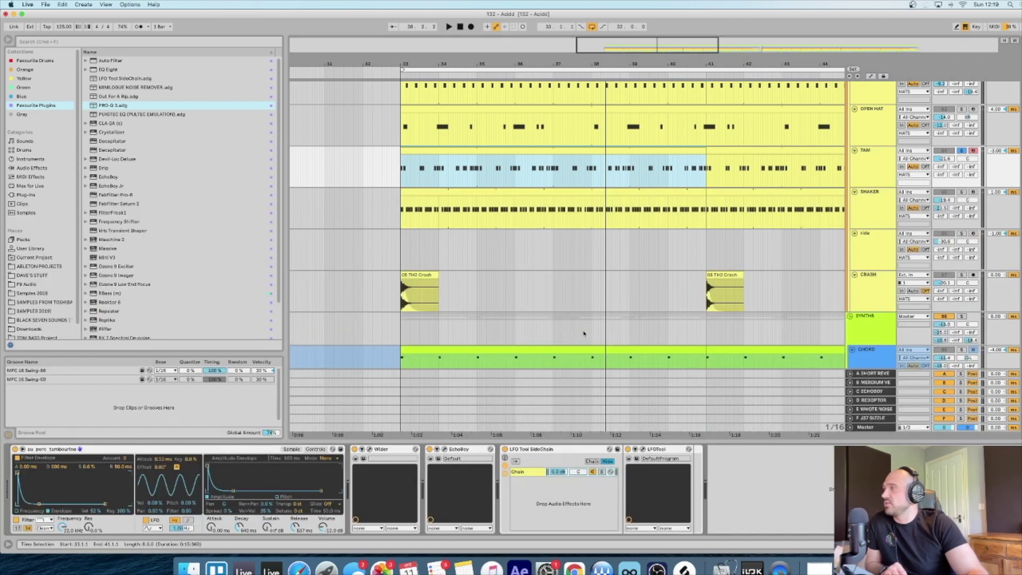
Set the tambourine instrument's filter velocity modulation to 100% while playing the TAM track.
key(space)
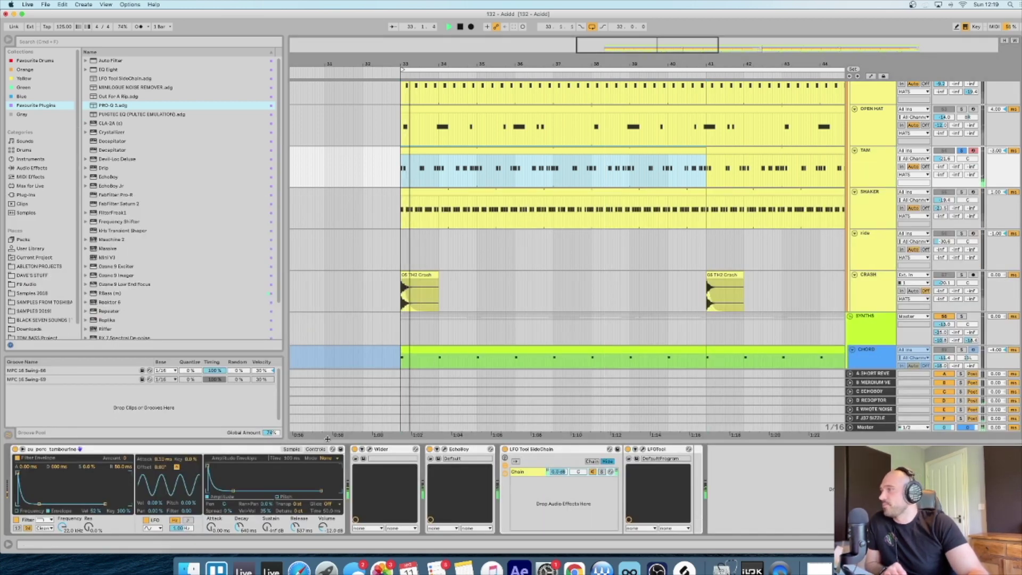
drag(95, 511, 95, 481)
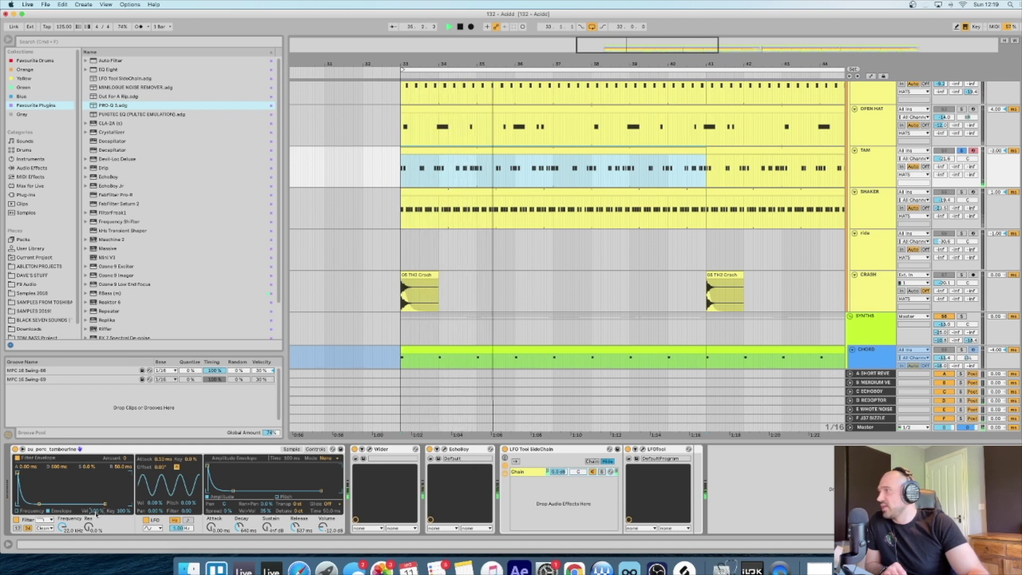
key(space)
Play the TAM clip while examining its notes and velocities around 1.4, and return to the track's device chain.
double_click(529, 162)
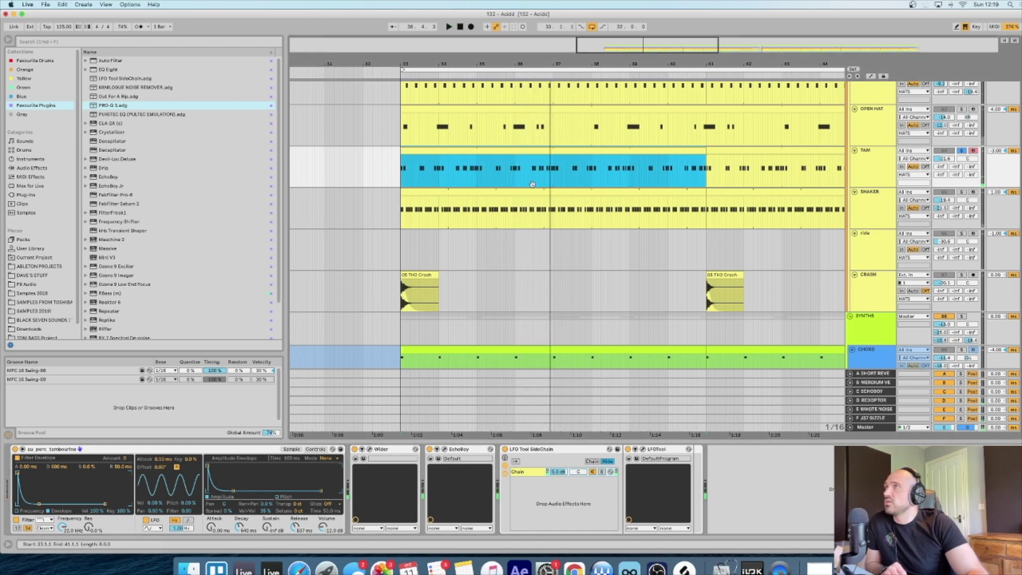
click(591, 450)
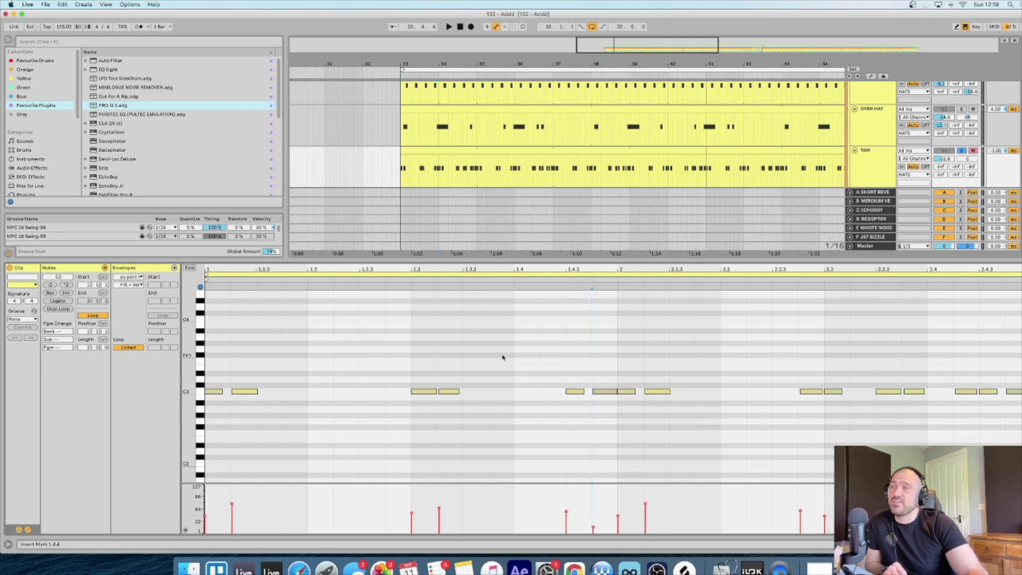
key(space)
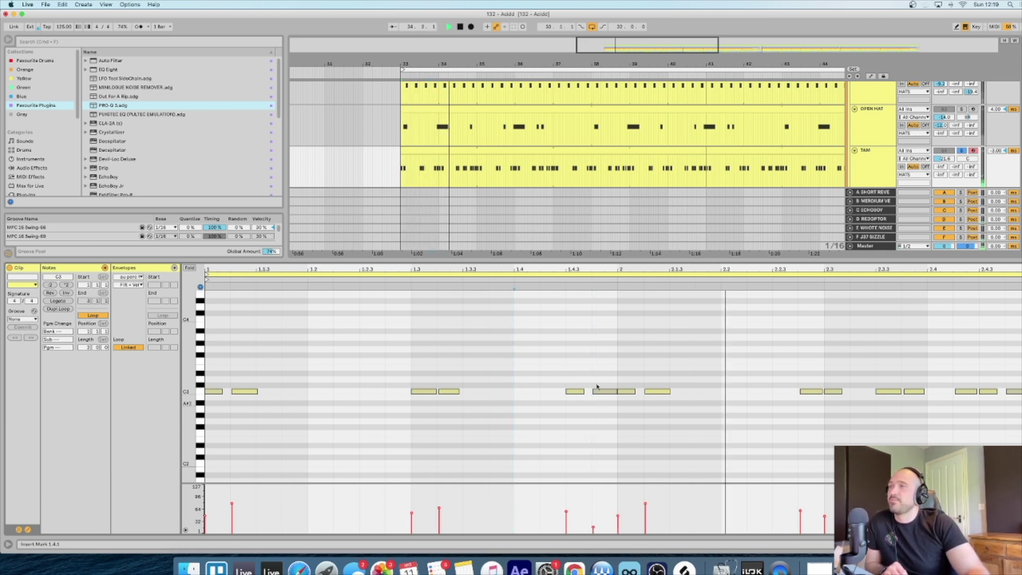
double_click(879, 156)
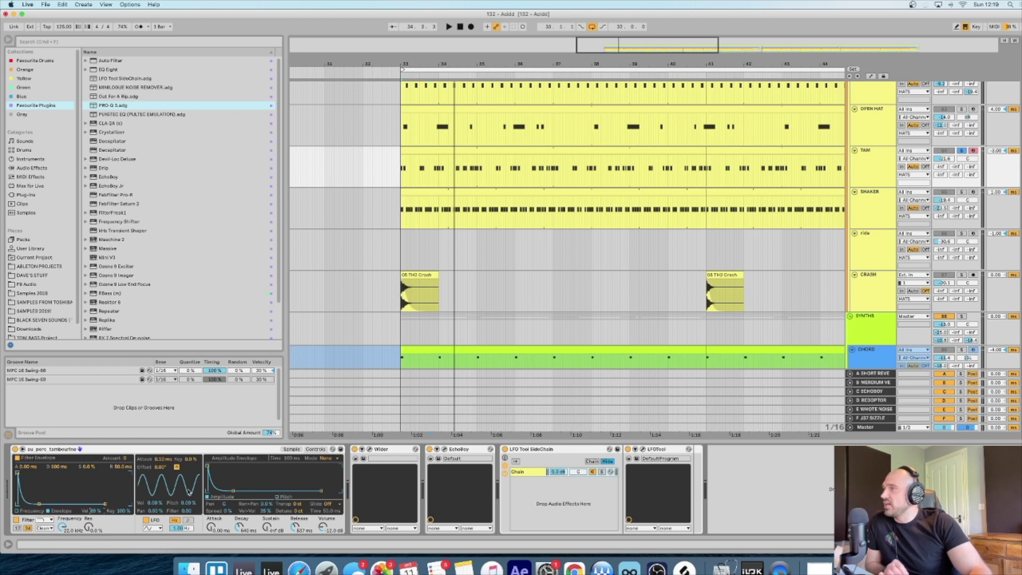
Play the SHAKER track, examine its clip's notes and velocities, and inspect the WET chain of its effect rack.
key(space)
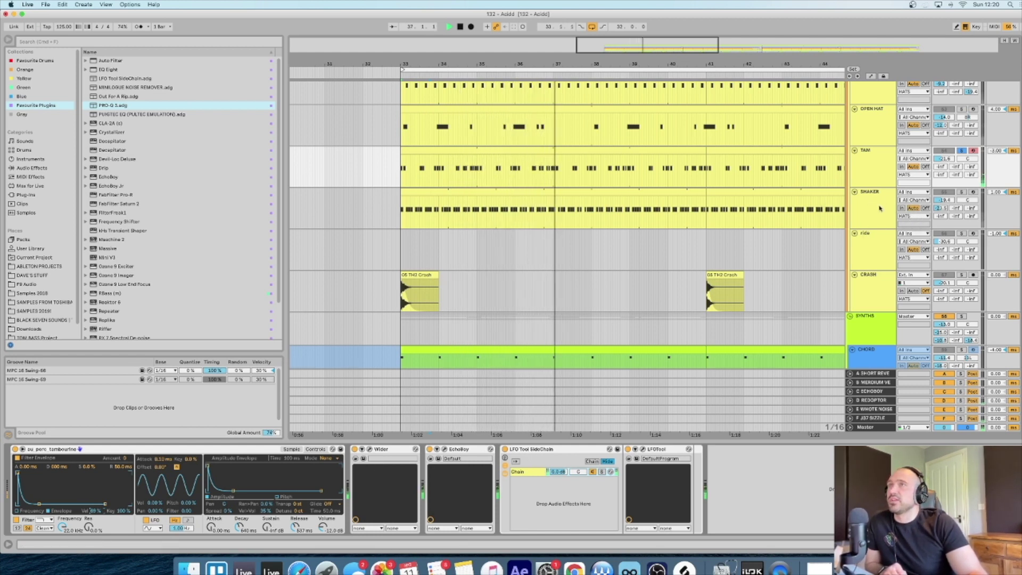
double_click(583, 192)
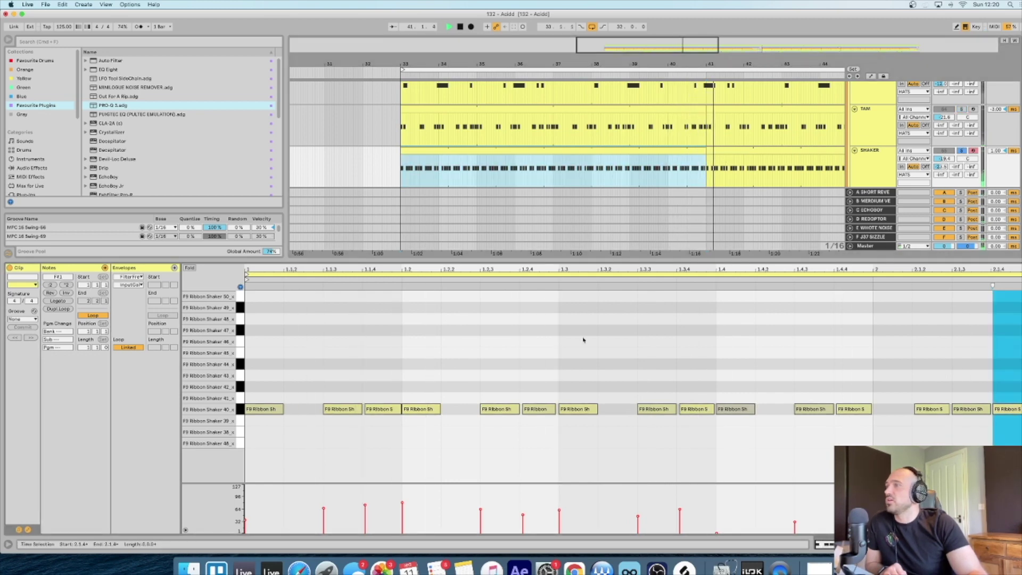
key(super+alt+l)
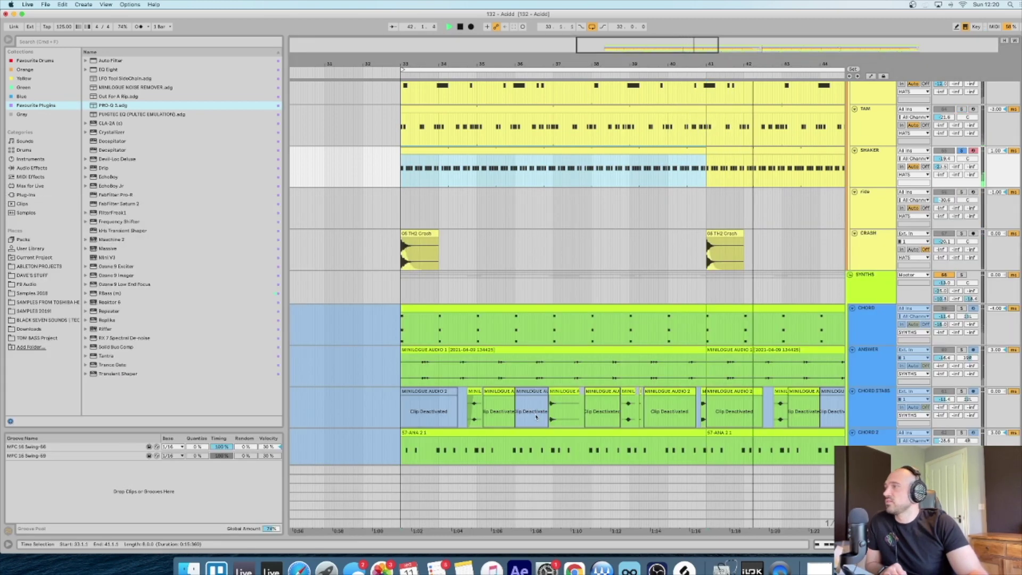
double_click(868, 169)
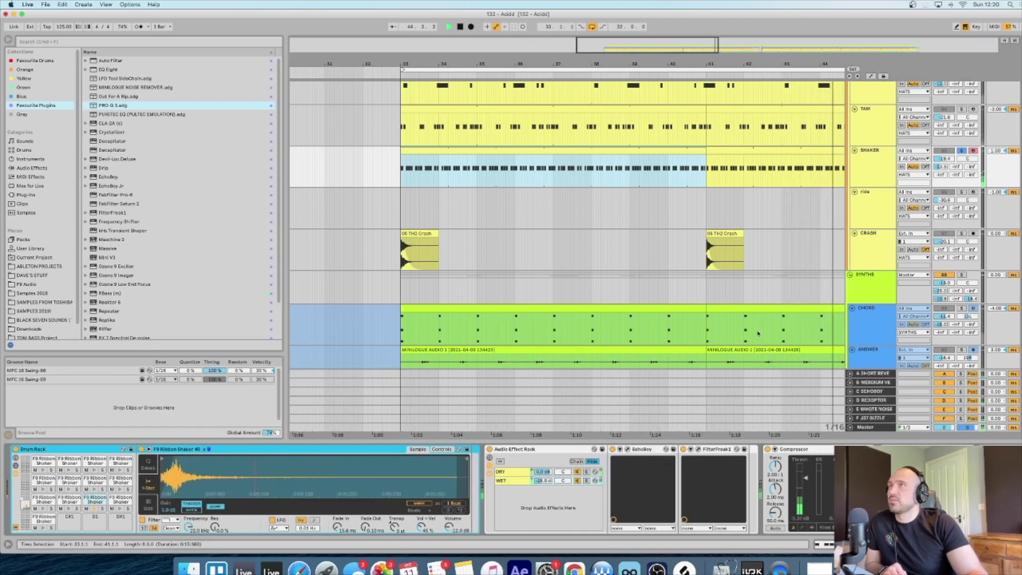
click(508, 481)
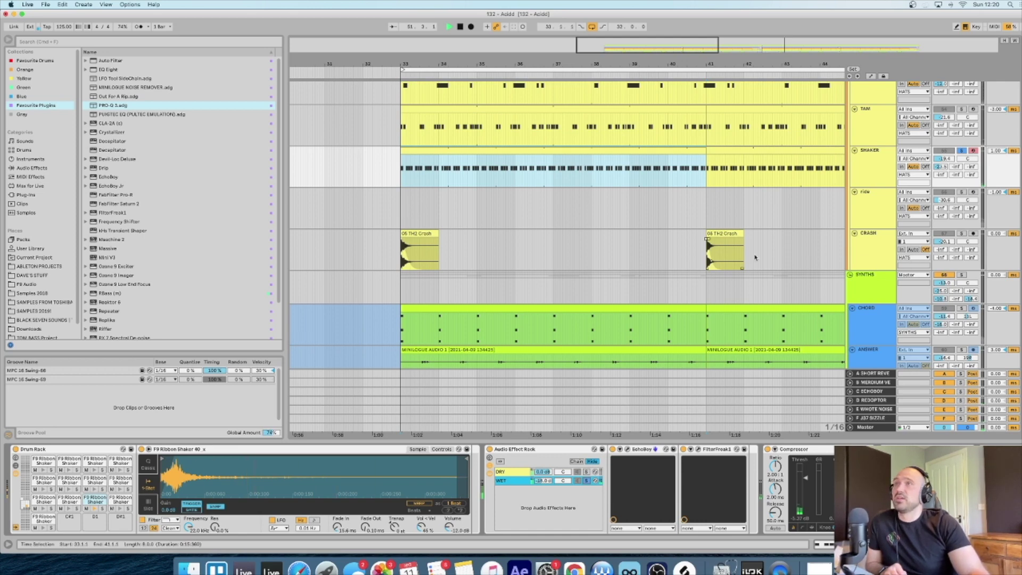
Set the arrangement's fixed grid to 2 Bars and show the hats tracks from bar 33 to bar 65.
scroll(766, 258, down, 2)
drag(542, 64, 499, 48)
scroll(633, 251, down, 1)
scroll(664, 261, up, 5)
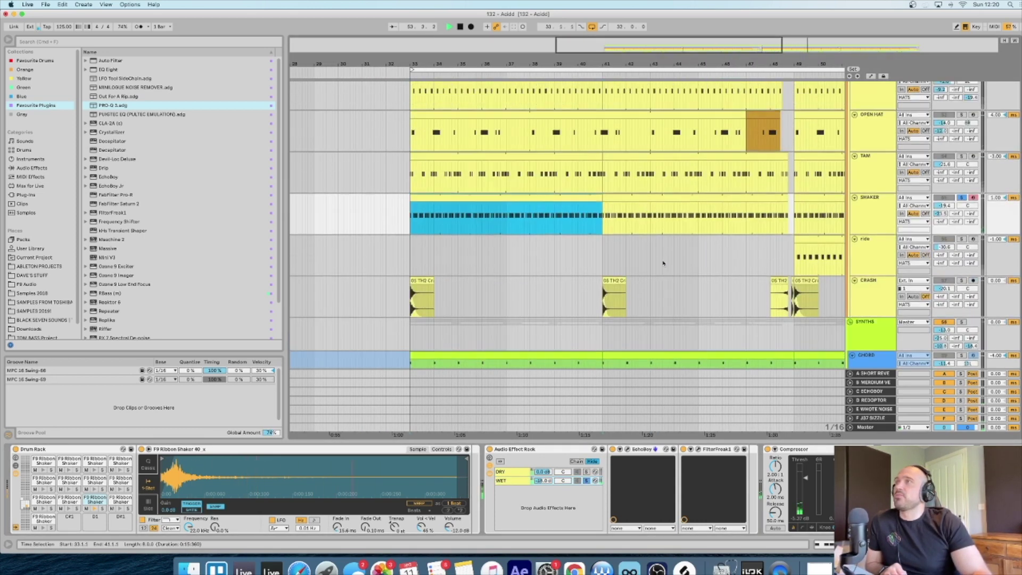
right_click(610, 260)
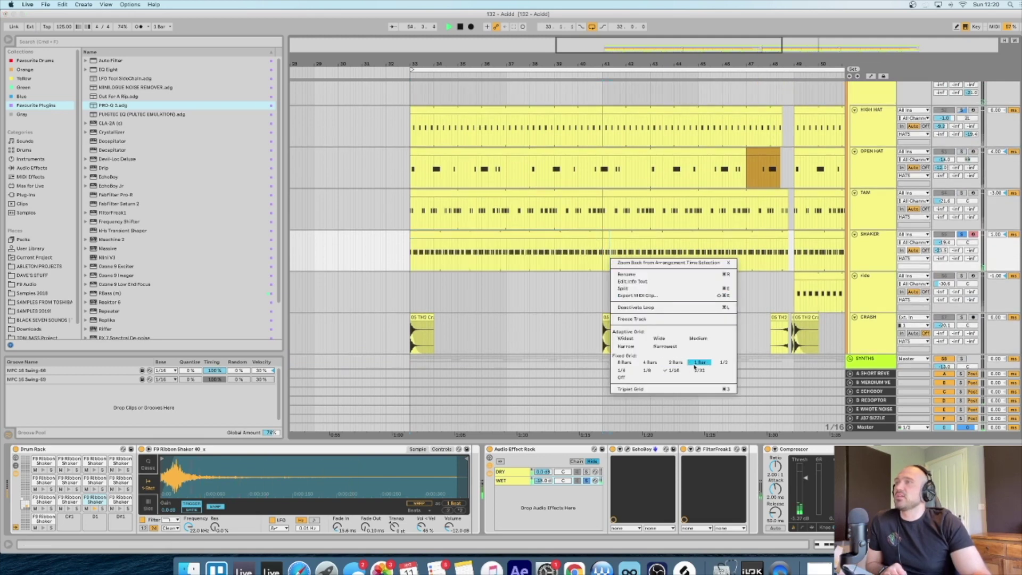
click(676, 363)
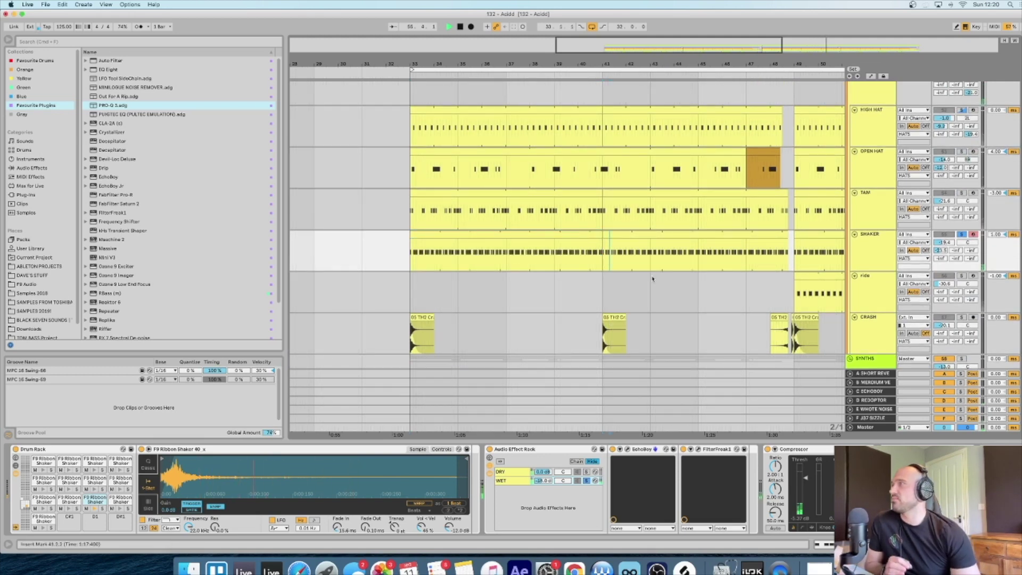
drag(592, 59, 499, 48)
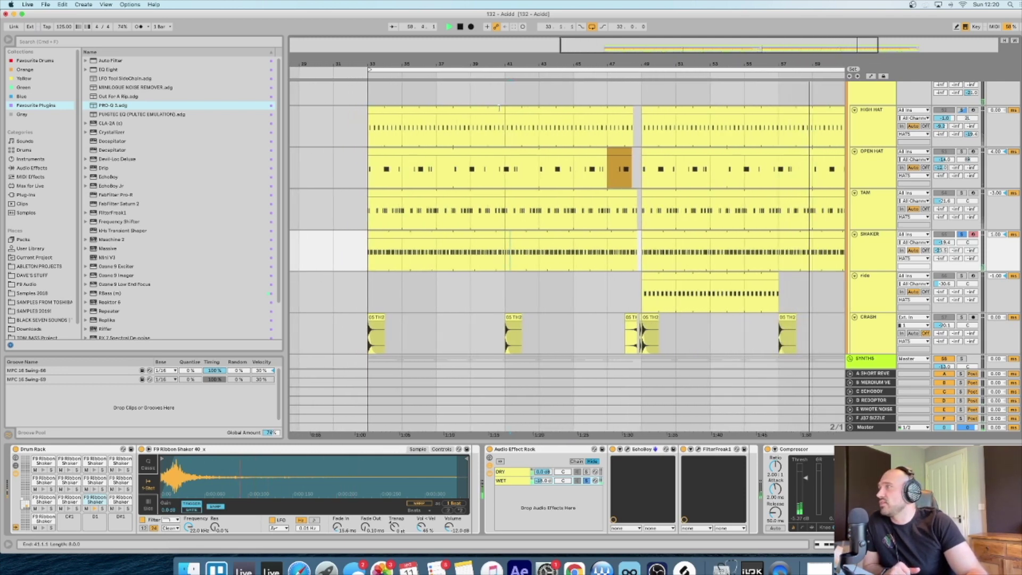
drag(539, 64, 466, 65)
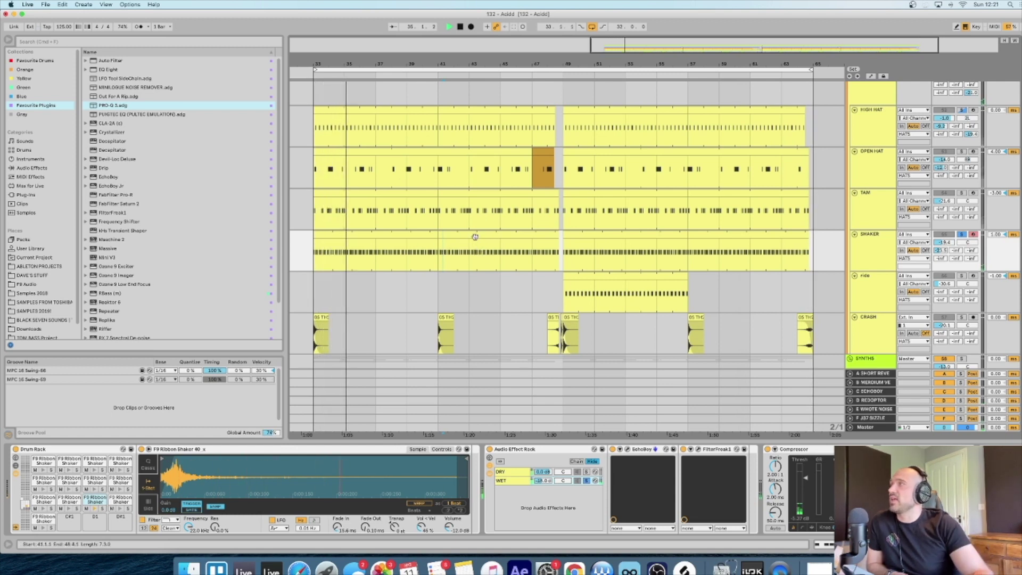
Play the CHORD track on its own and examine the chord notes and velocities in its clip from bar 41.
scroll(437, 235, down, 1)
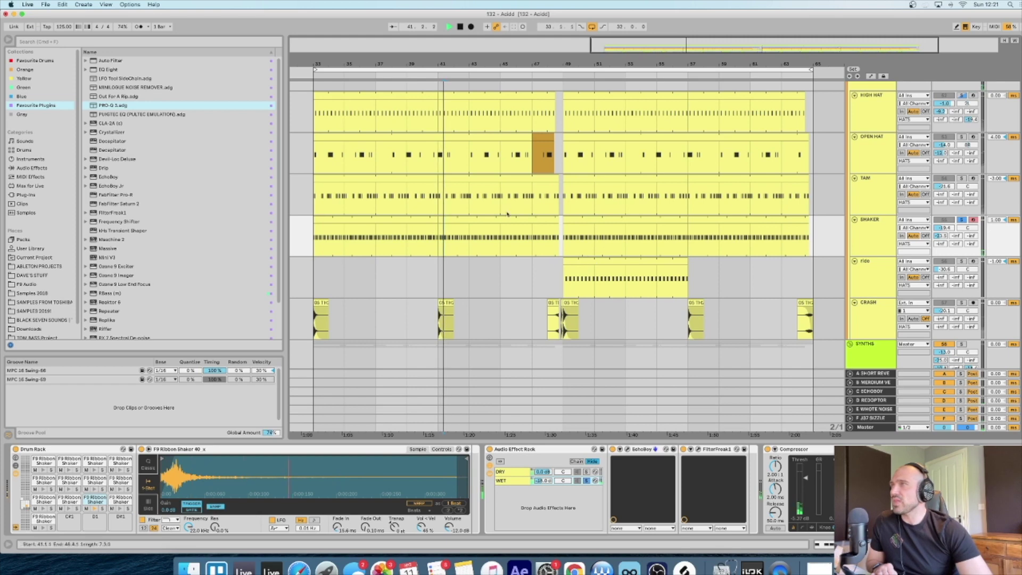
scroll(654, 297, down, 1)
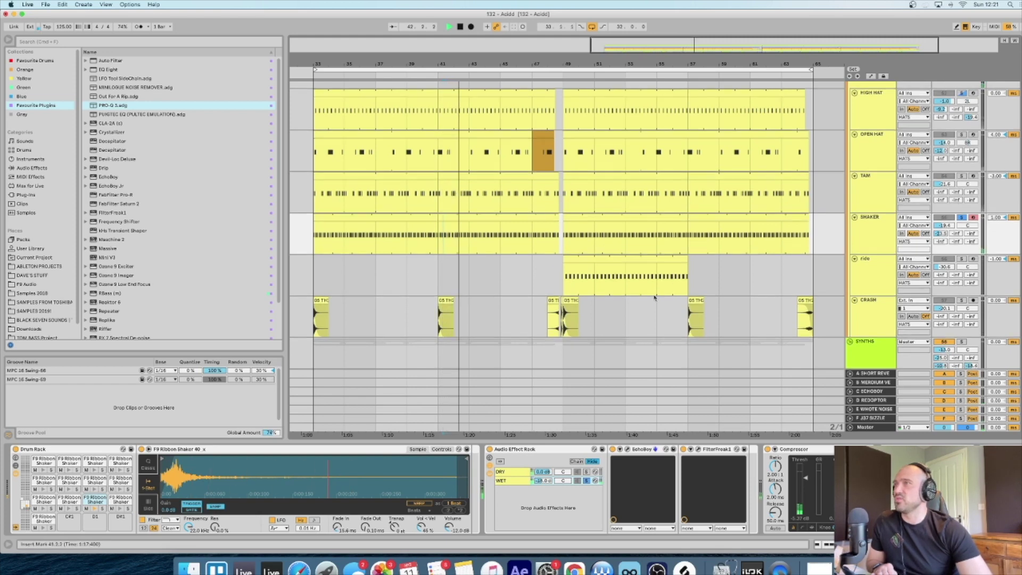
scroll(654, 297, down, 10)
scroll(655, 292, down, 1)
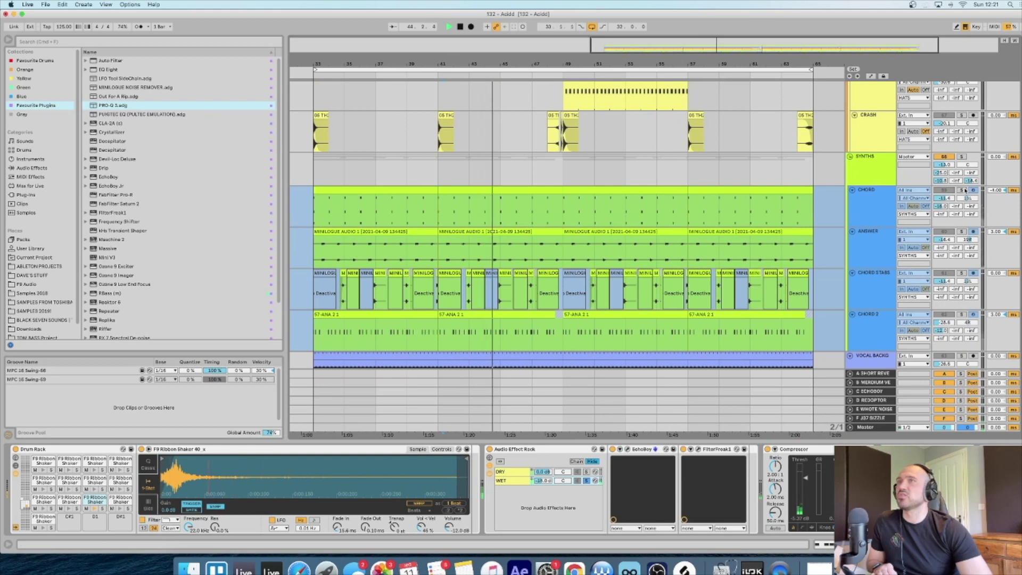
click(875, 207)
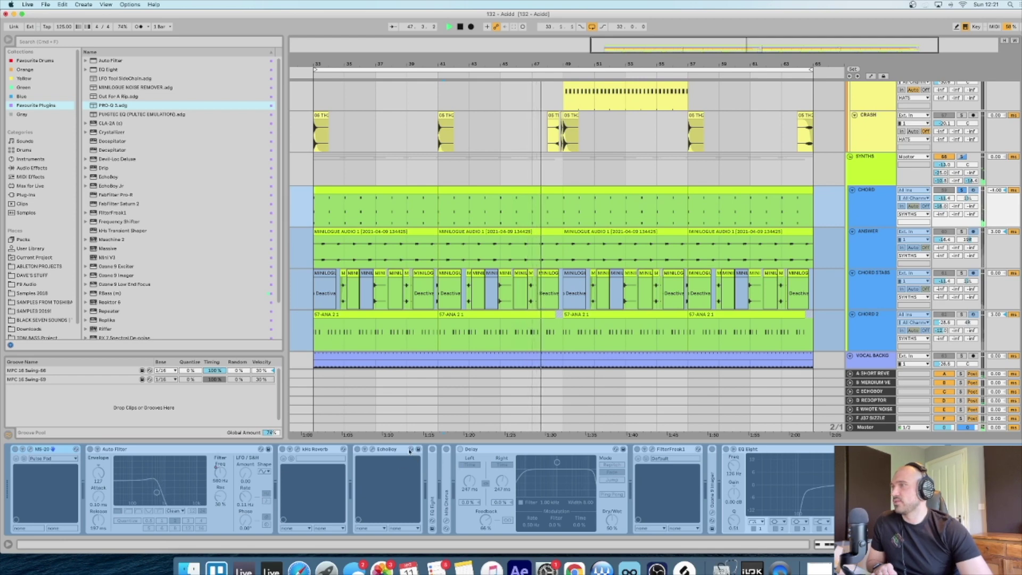
double_click(518, 193)
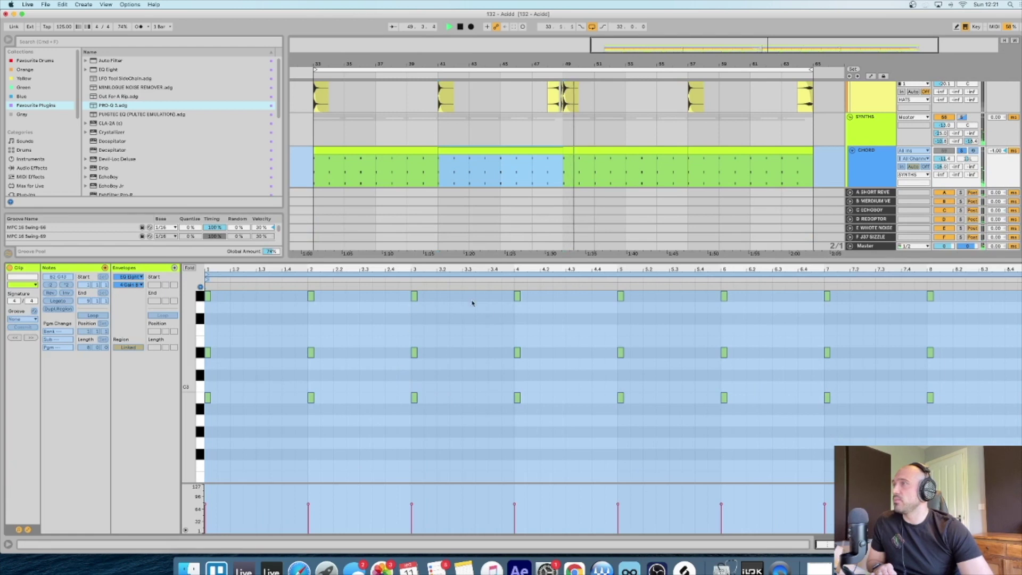
mouse_move(518, 270)
mouse_down()
mouse_move(518, 351)
mouse_move(519, 269)
mouse_up()
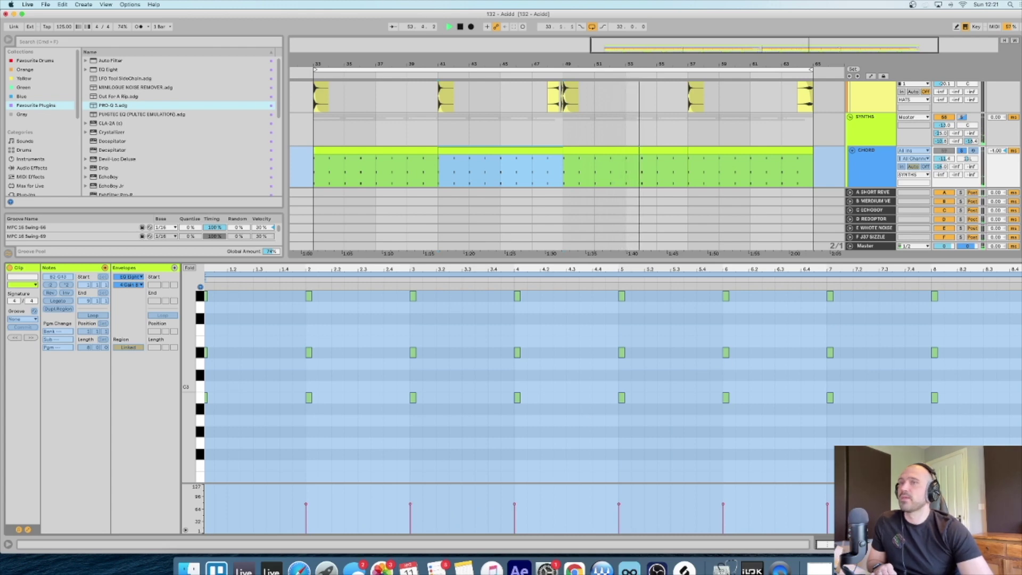
Stop playback, unfreeze the CHORD track, and return to its device chain.
key(super+alt+l)
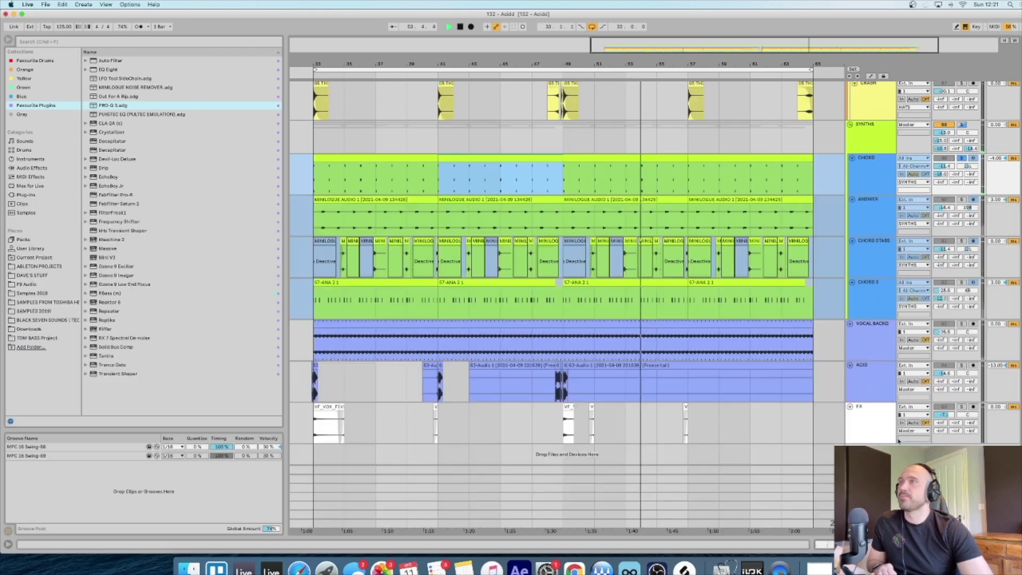
key(space)
right_click(867, 183)
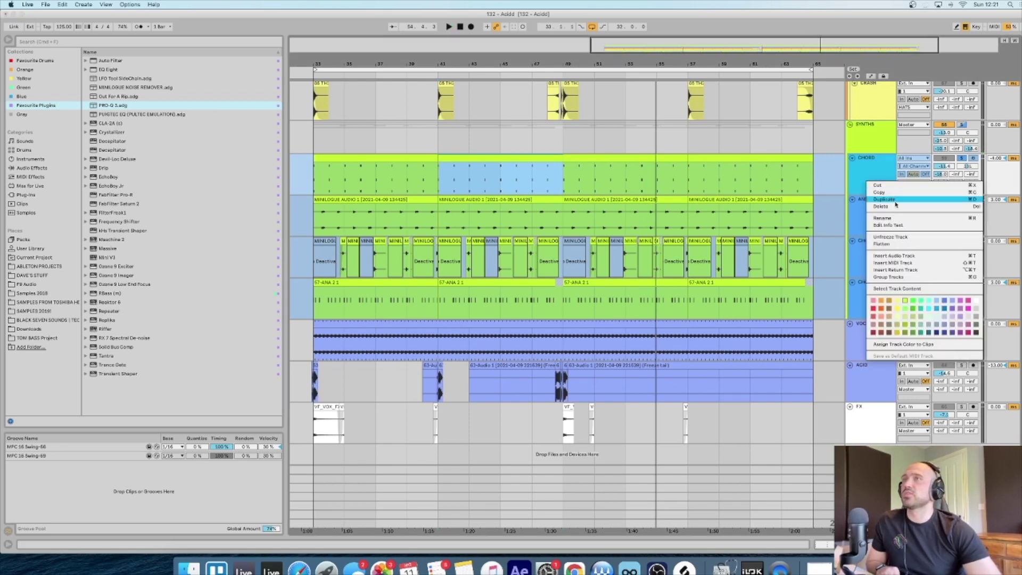
click(898, 239)
key(super+alt+l)
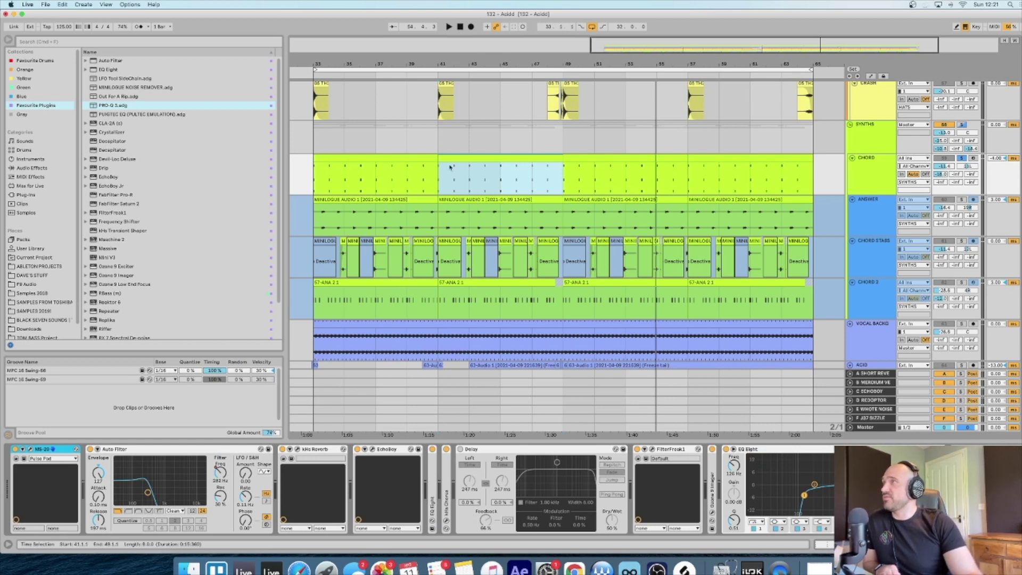
Play the CHORD track from bar 41, inspecting its Auto Filter and FilterFreak, and unfold the Ozone Imager.
key(space)
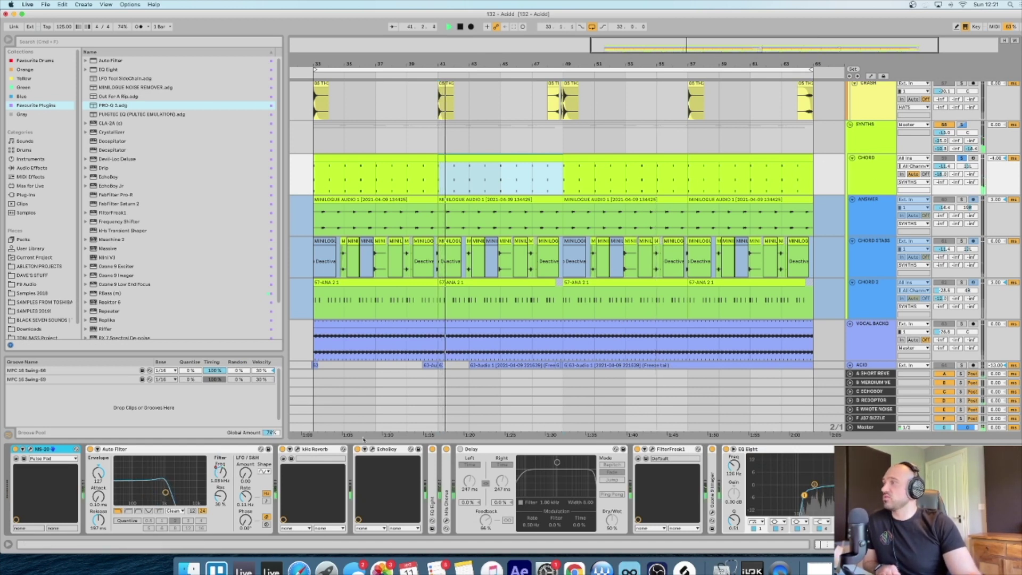
mouse_move(148, 492)
mouse_down()
mouse_move(170, 492)
mouse_move(158, 492)
mouse_up()
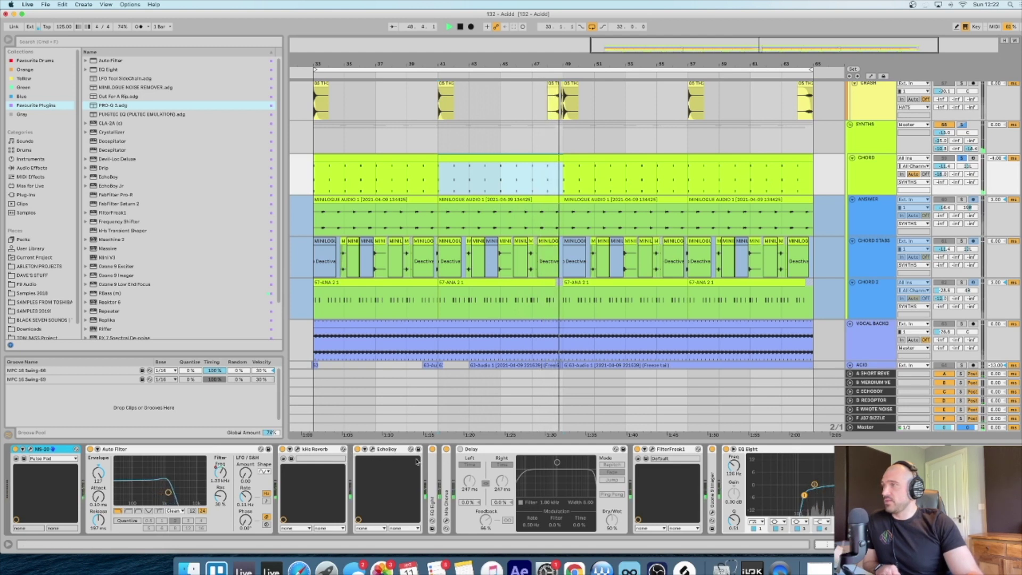
click(652, 451)
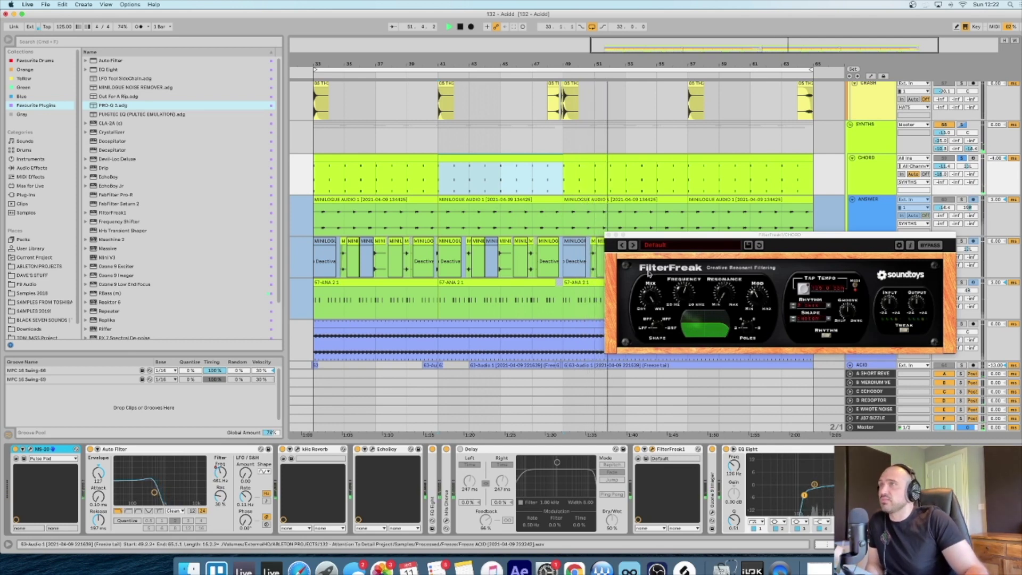
click(608, 235)
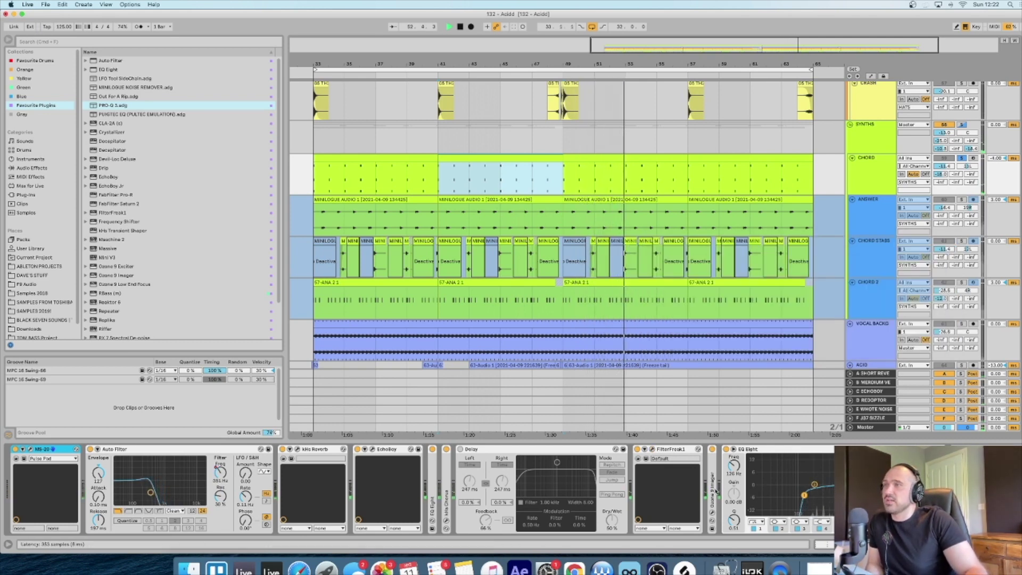
double_click(712, 492)
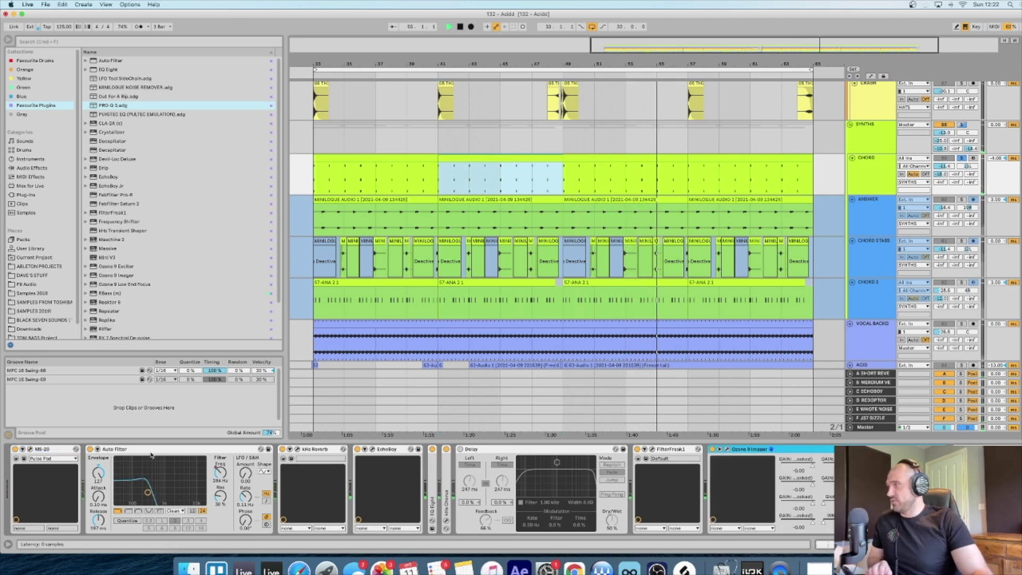
Bypass the CHORD track's effects from Auto Filter to Ozone Imager to hear the MS-20 dry.
click(90, 448)
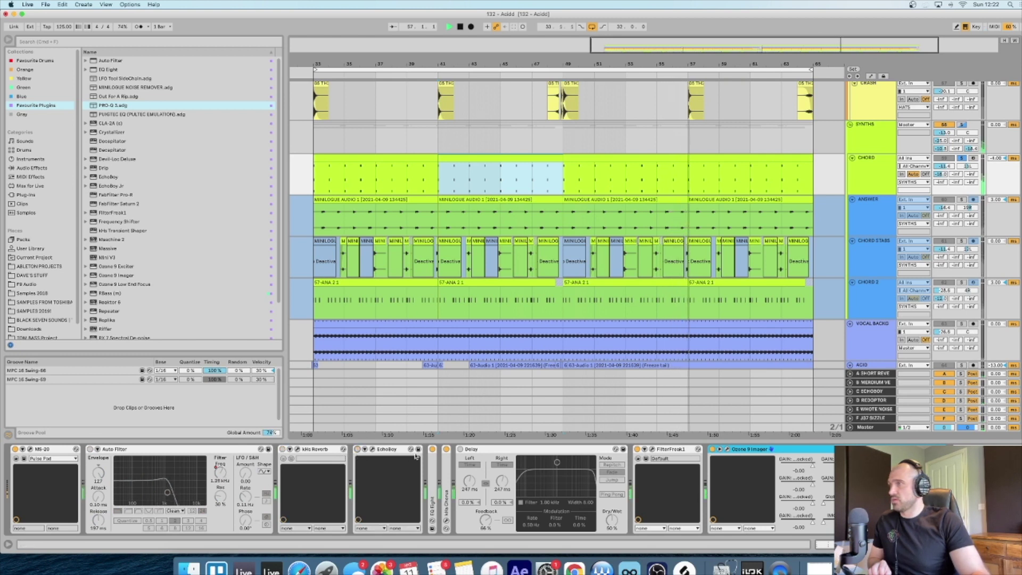
click(445, 450)
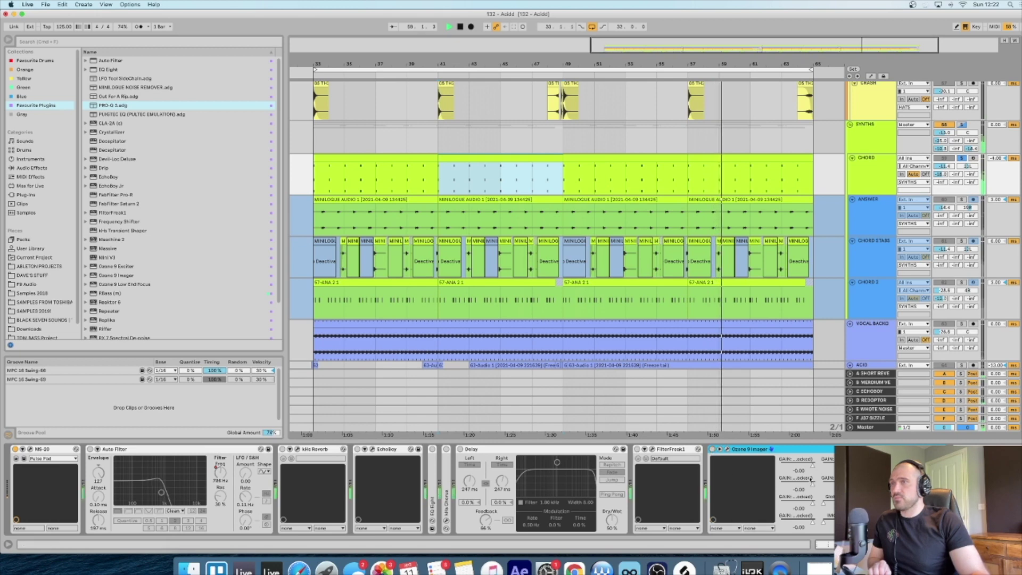
click(712, 449)
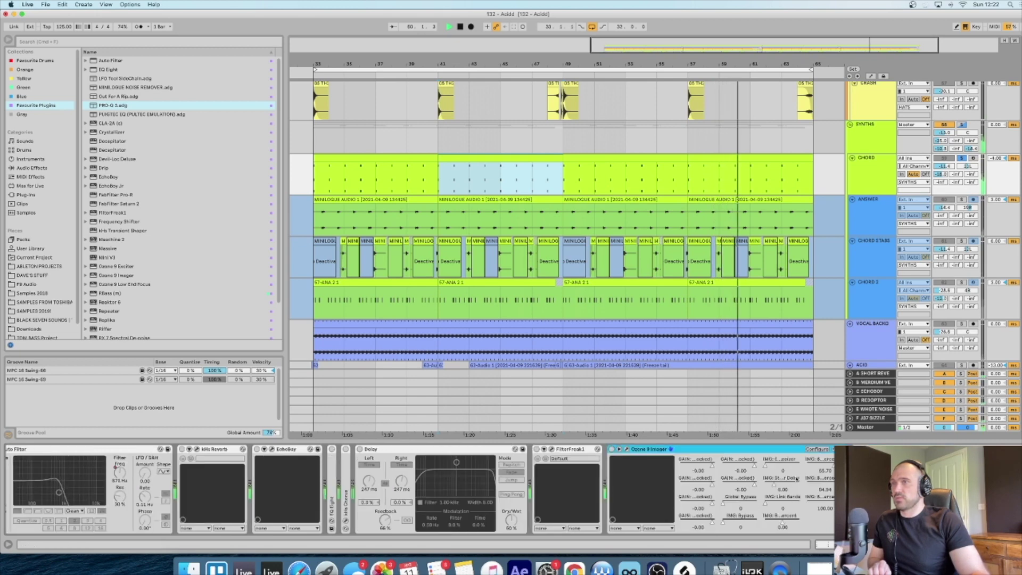
scroll(771, 488, right, 2)
scroll(544, 485, left, 5)
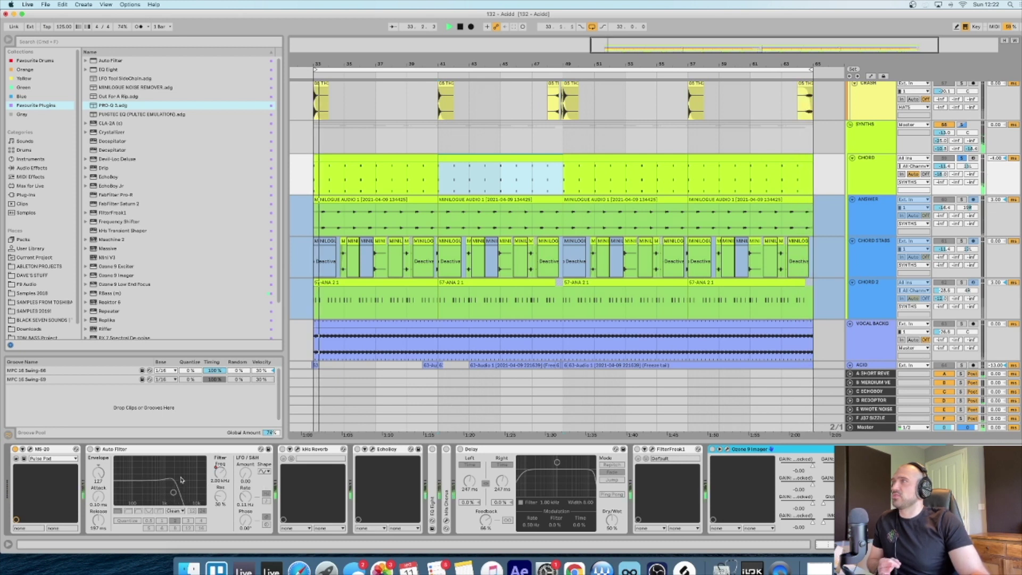
Re-enable the CHORD track's effects one after another, from Auto Filter through to Ozone Imager, while it plays.
click(90, 449)
click(282, 449)
click(385, 450)
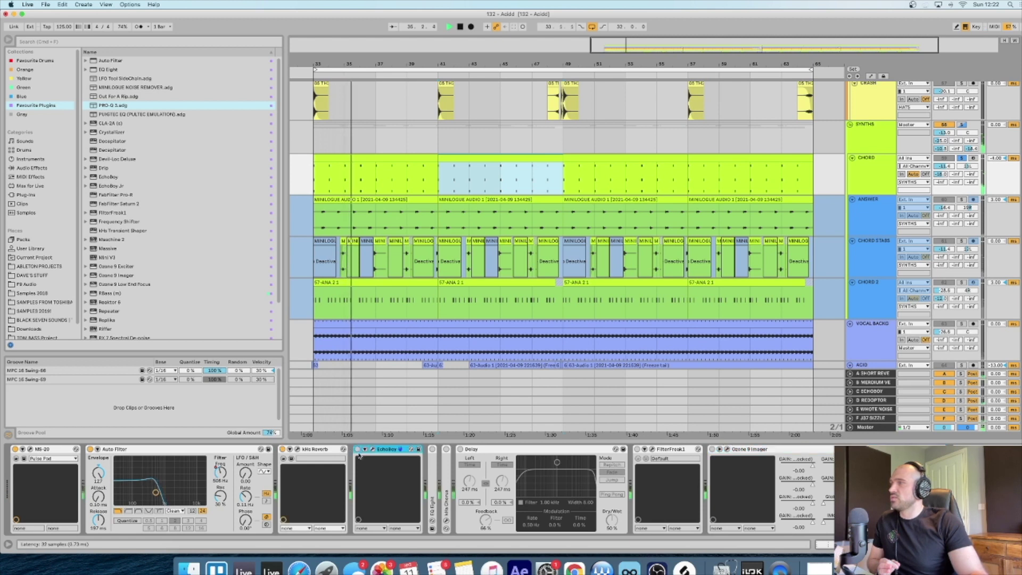
click(432, 449)
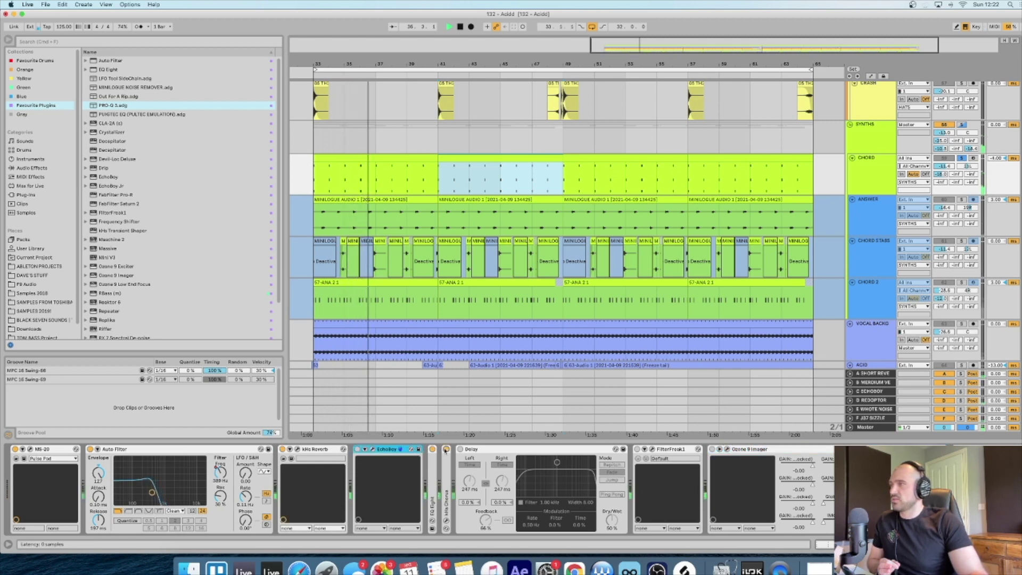
click(460, 449)
click(460, 448)
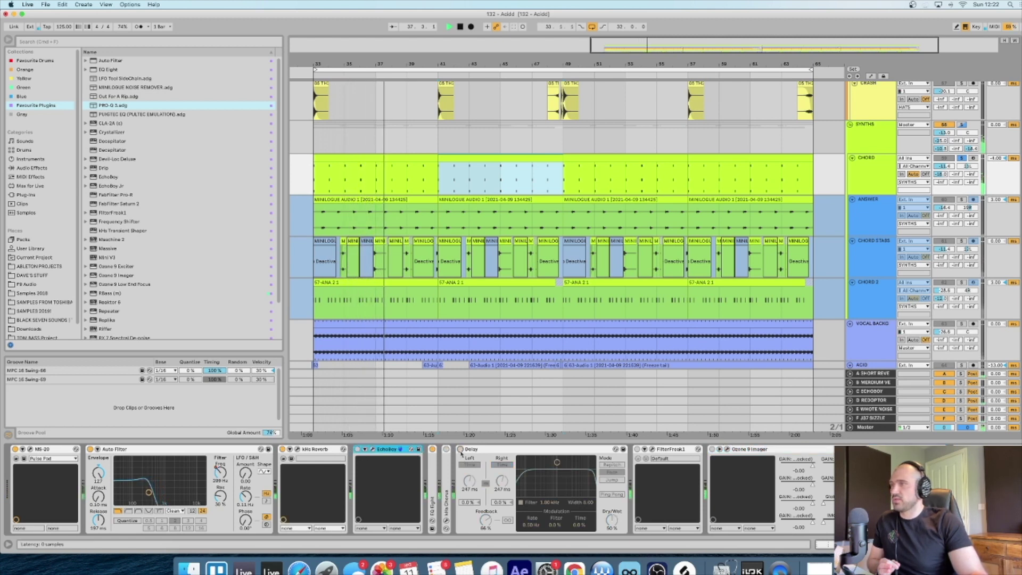
click(712, 448)
scroll(712, 479, right, 2)
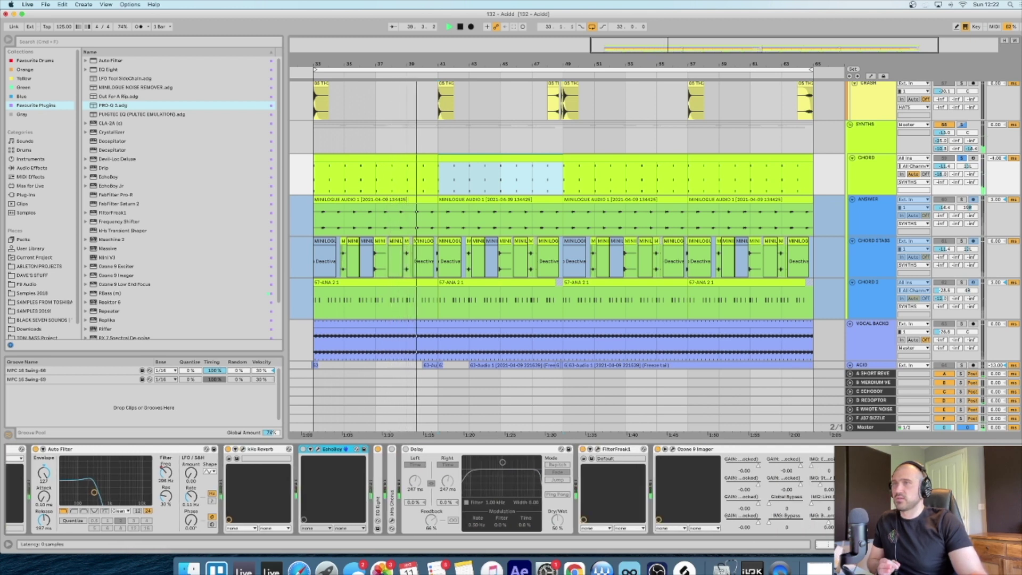
scroll(686, 479, right, 8)
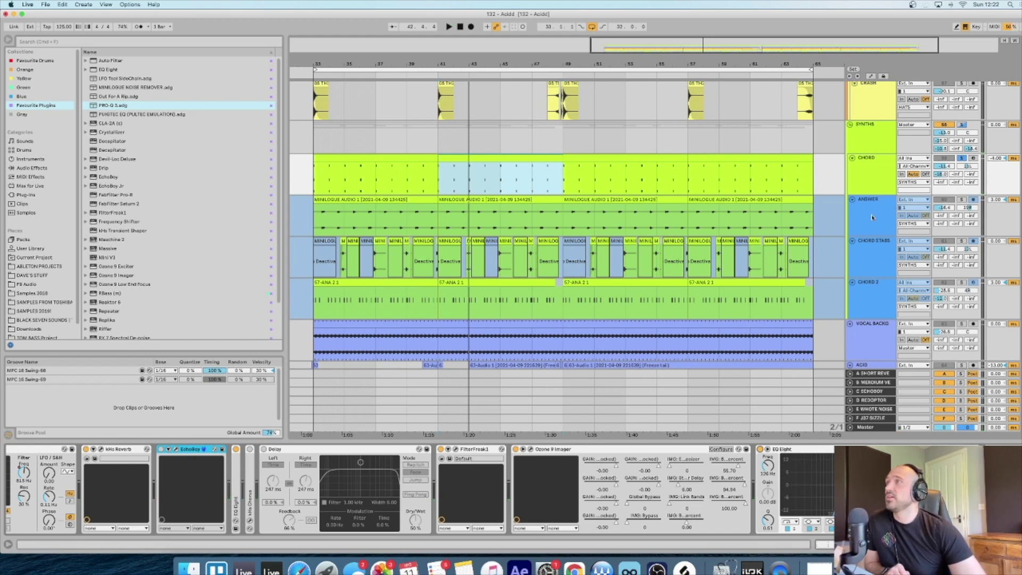
Listen to the ANSWER track on its own, and inspect the device chains of CHORD STABS and CHORD 2.
key(space)
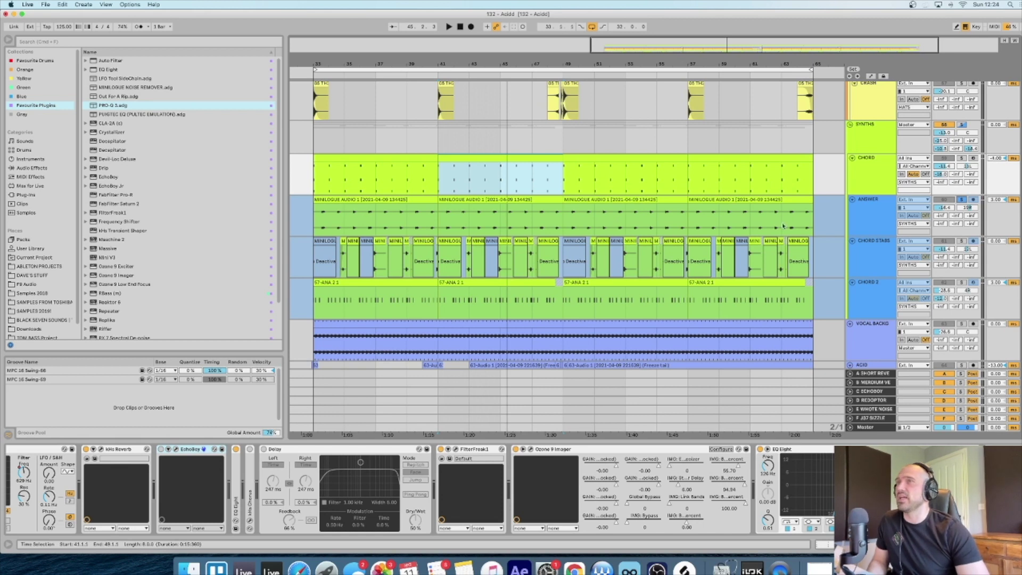
click(879, 256)
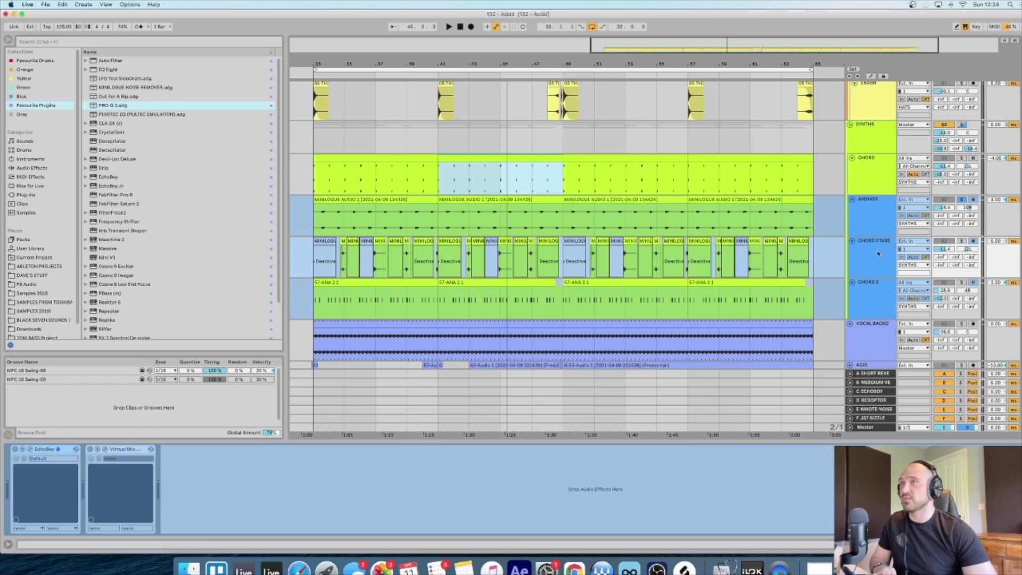
scroll(834, 252, down, 1)
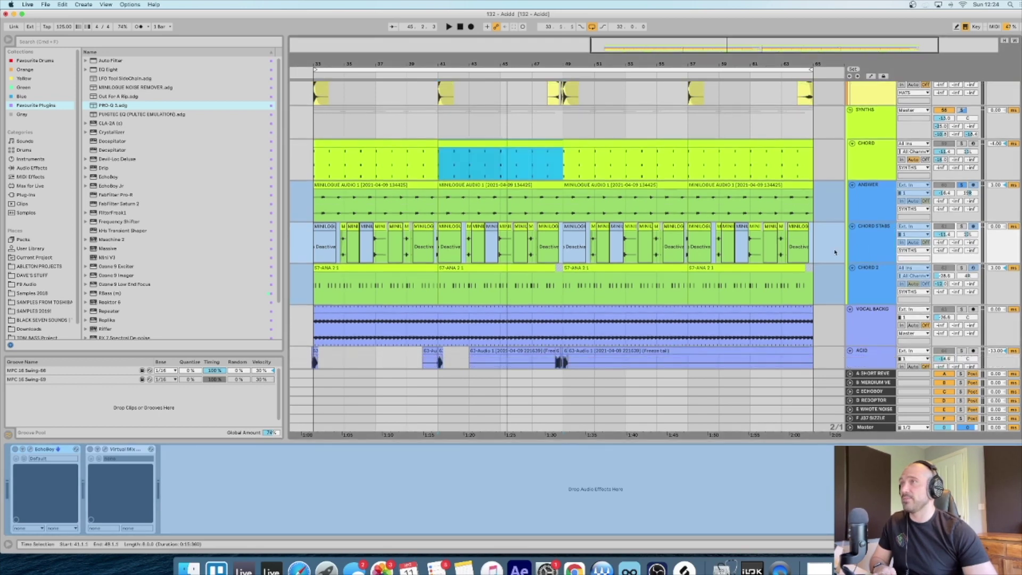
click(875, 279)
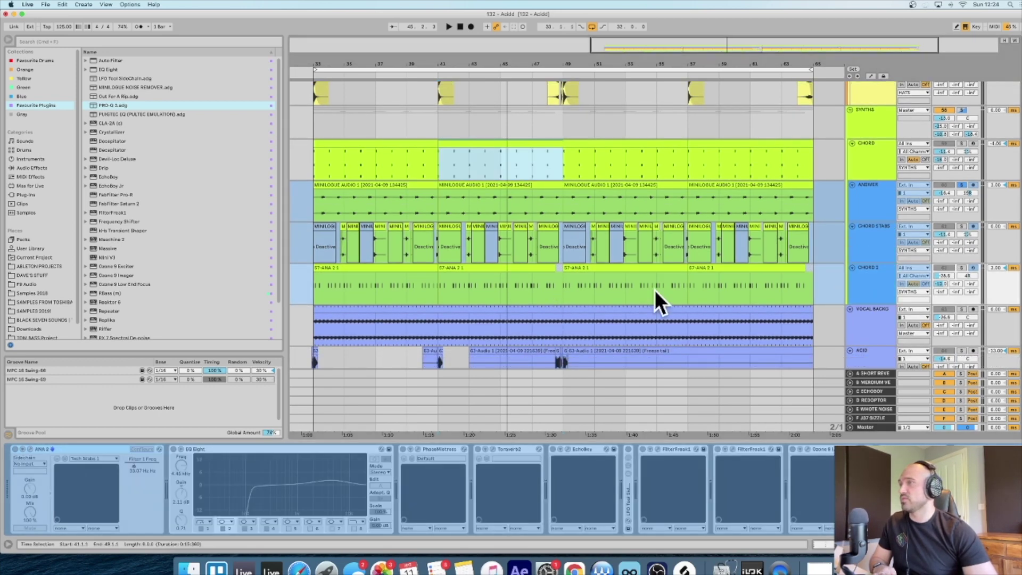
scroll(792, 283, down, 2)
scroll(781, 276, down, 1)
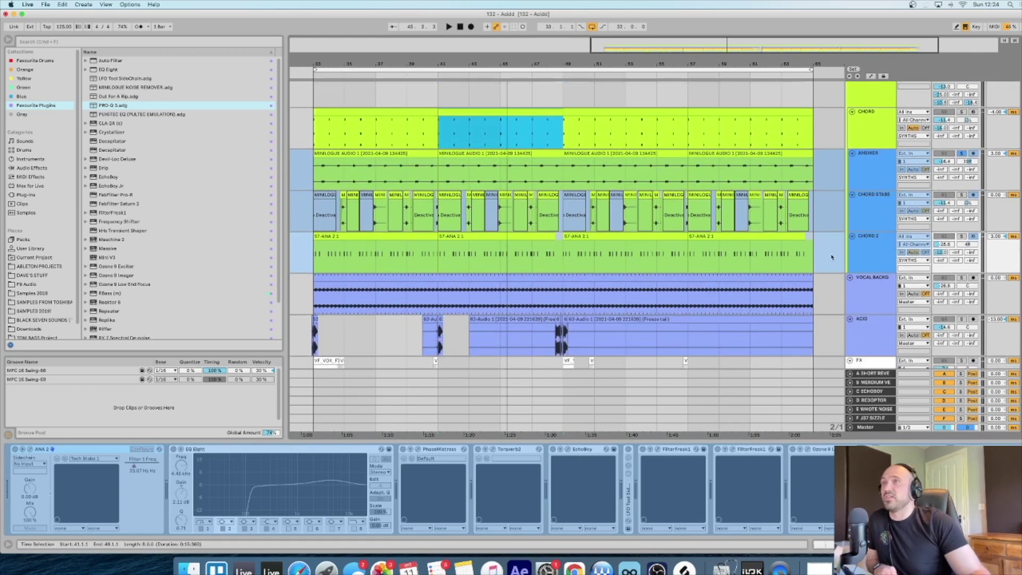
Play the CHORD 2 track on its own, followed by the VOCAL BACKG track.
click(961, 229)
key(space)
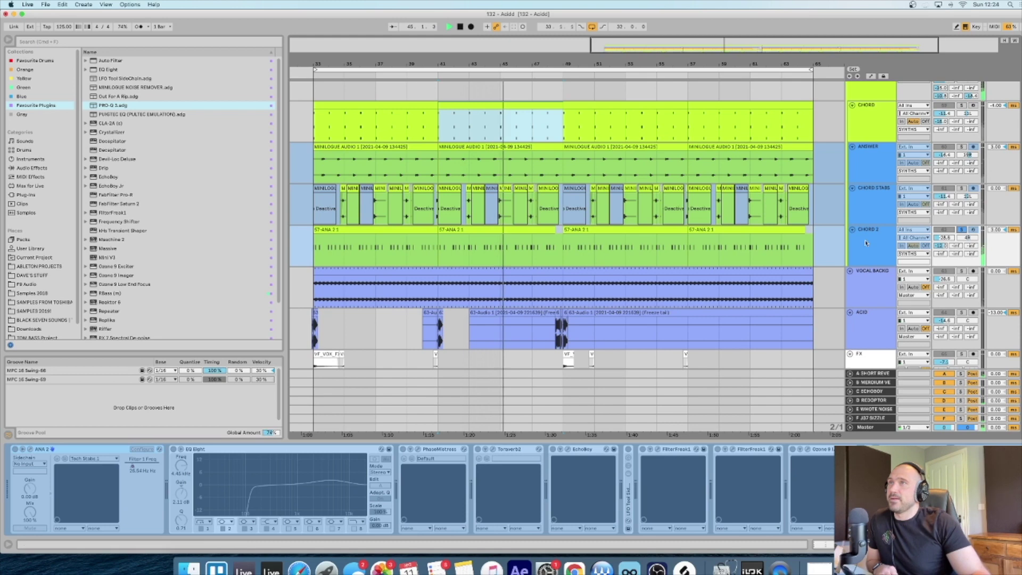
scroll(827, 248, down, 2)
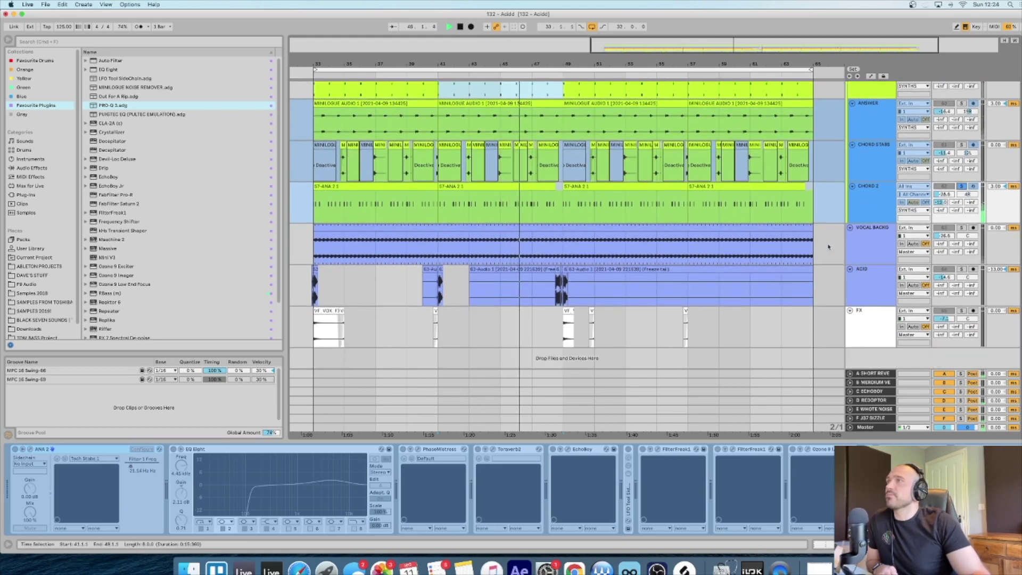
key(space)
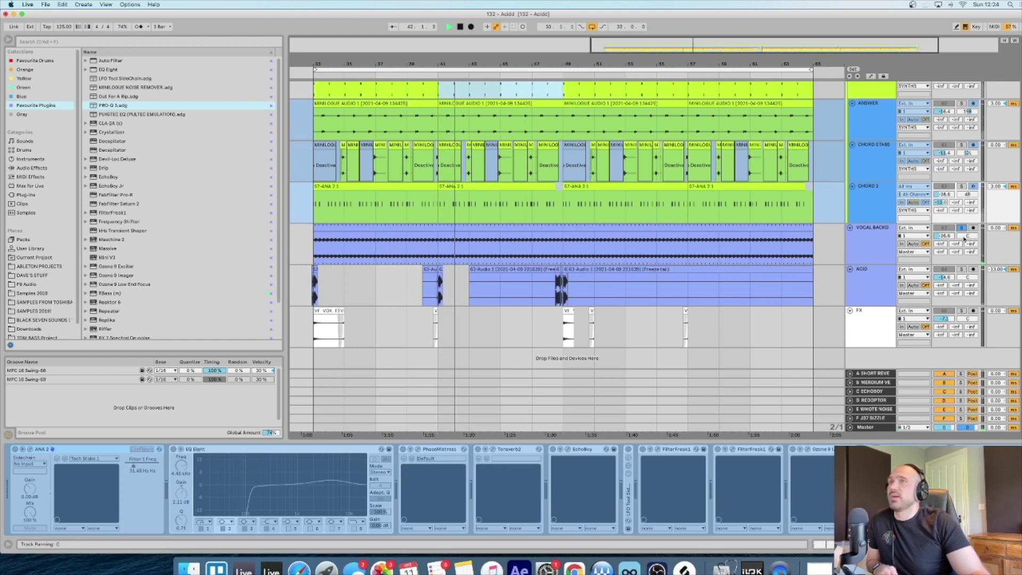
key(space)
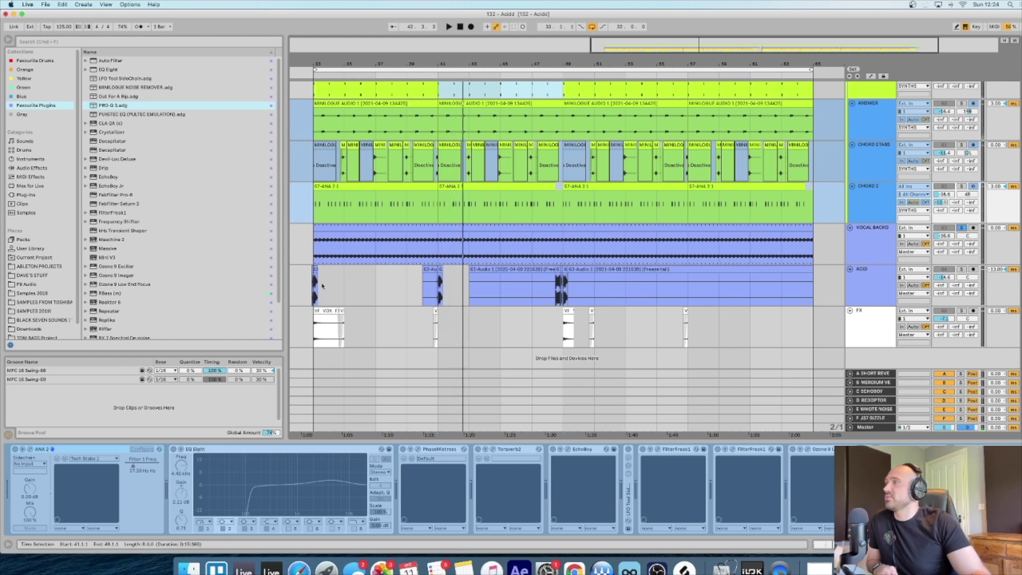
Play the ACID track on its own from bar 33 with its device chain shown, and unsolo it.
click(872, 269)
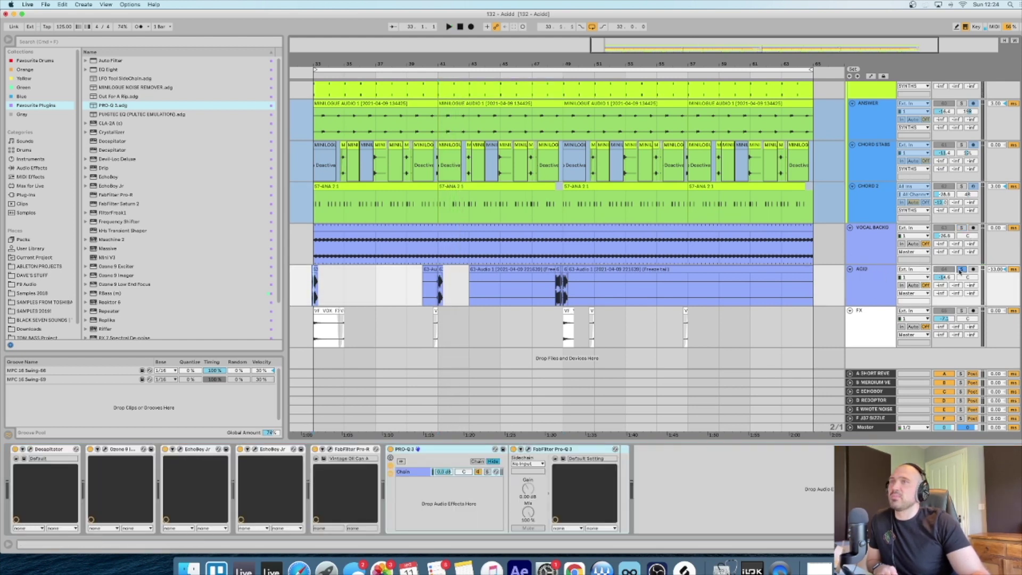
key(space)
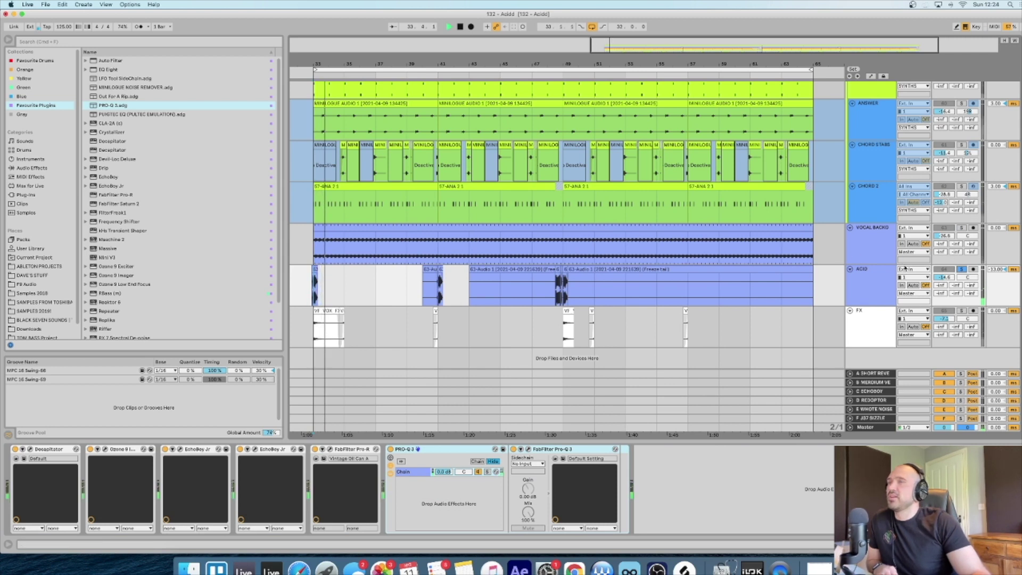
key(space)
click(963, 270)
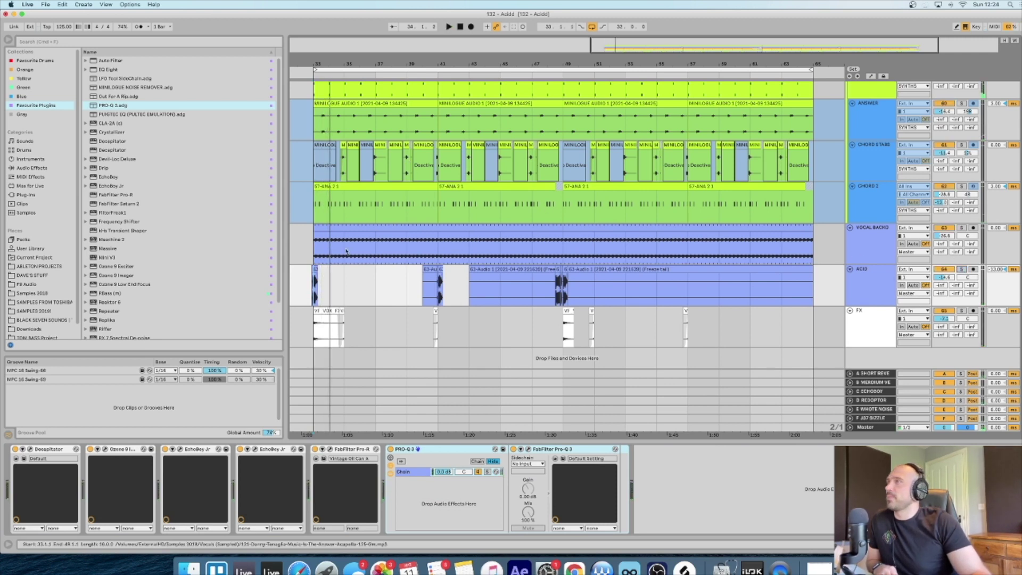
drag(540, 66, 539, 53)
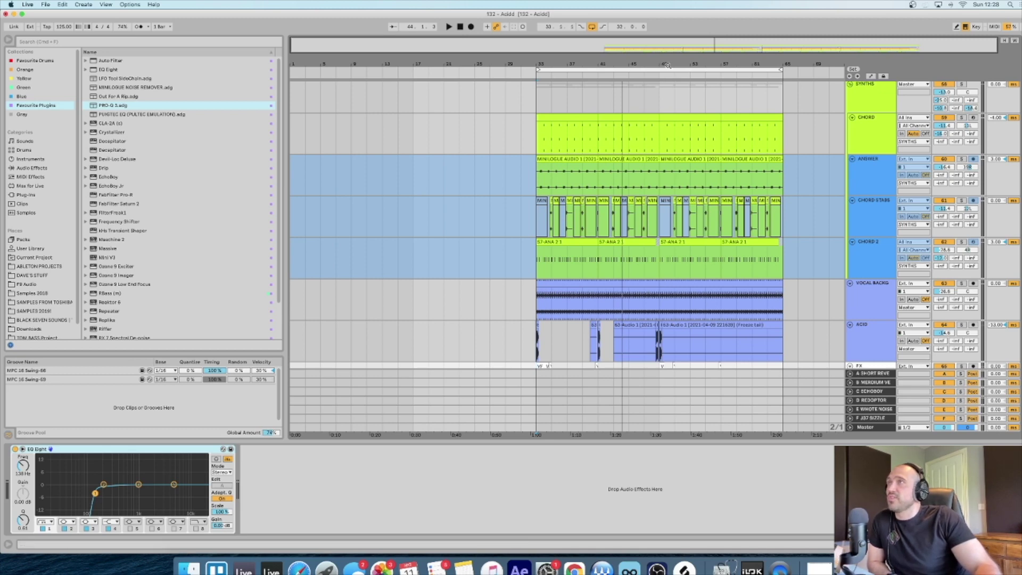
drag(669, 62, 603, 62)
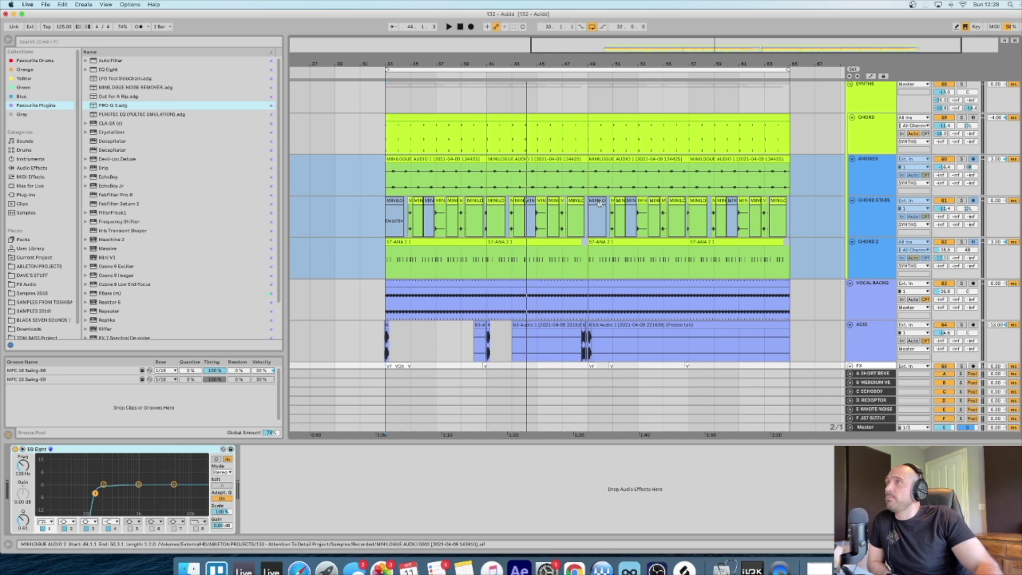
drag(548, 63, 547, 63)
scroll(635, 164, down, 5)
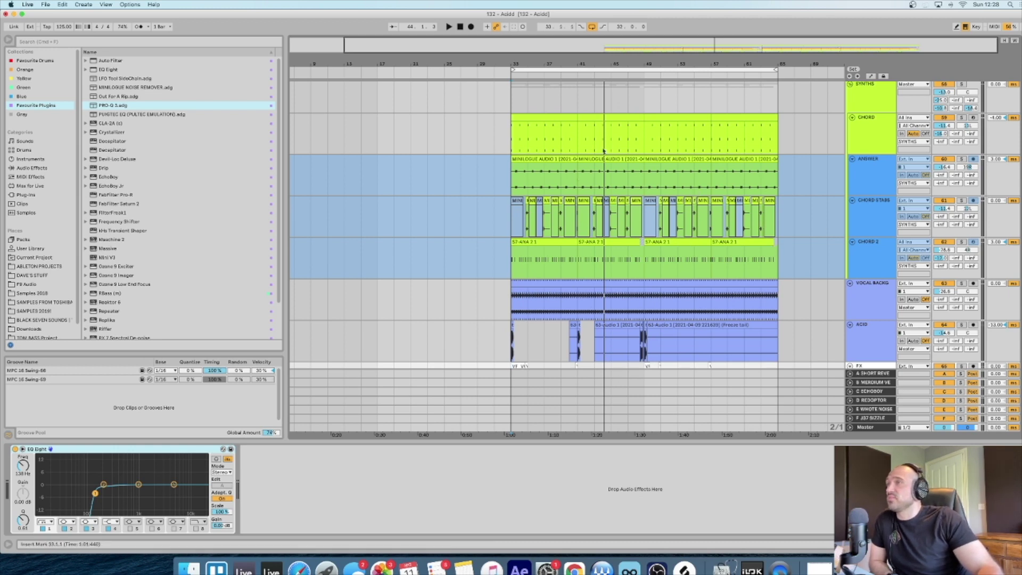
drag(621, 67, 638, 62)
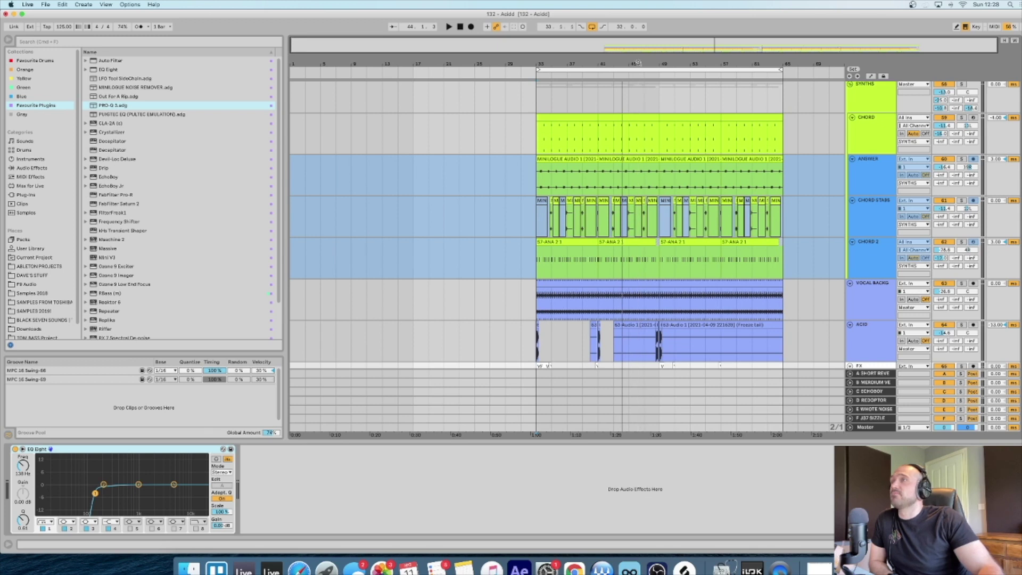